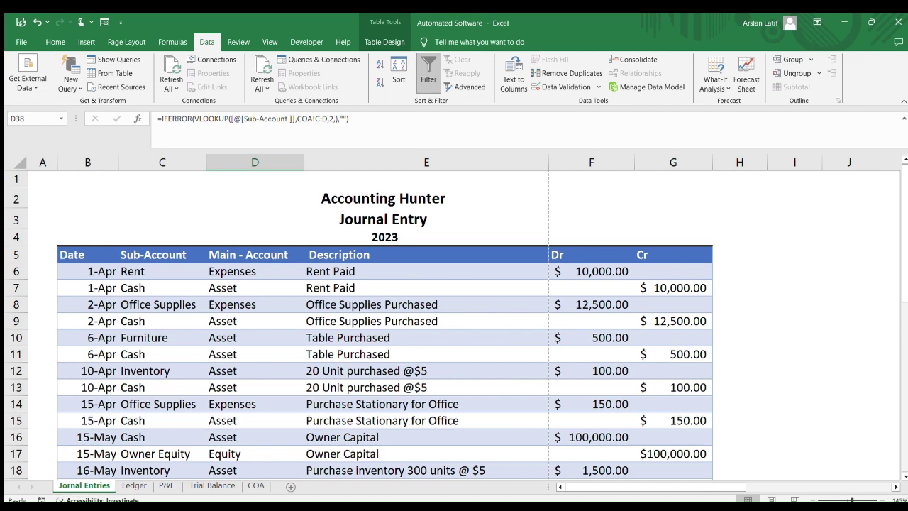
Look through the Ledger, P&L and Trial Balance sheets of the accounting workbook.
click(131, 485)
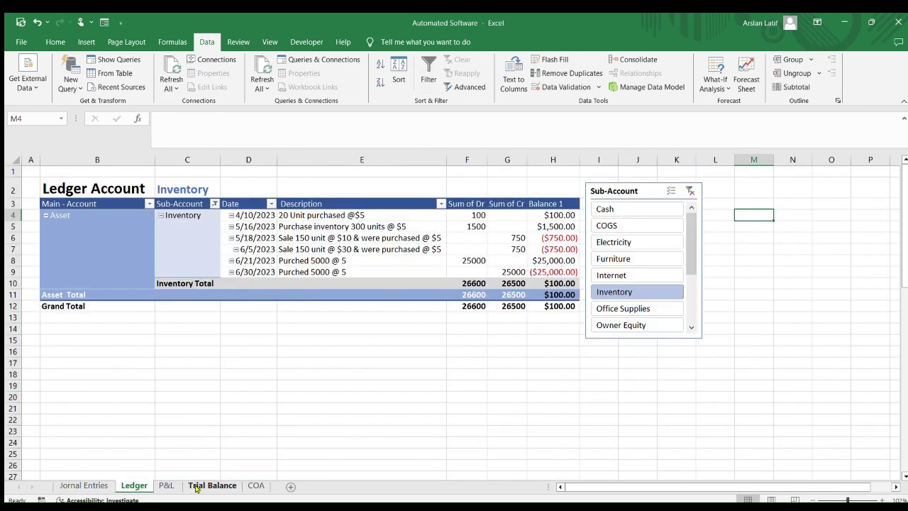
click(167, 486)
click(192, 485)
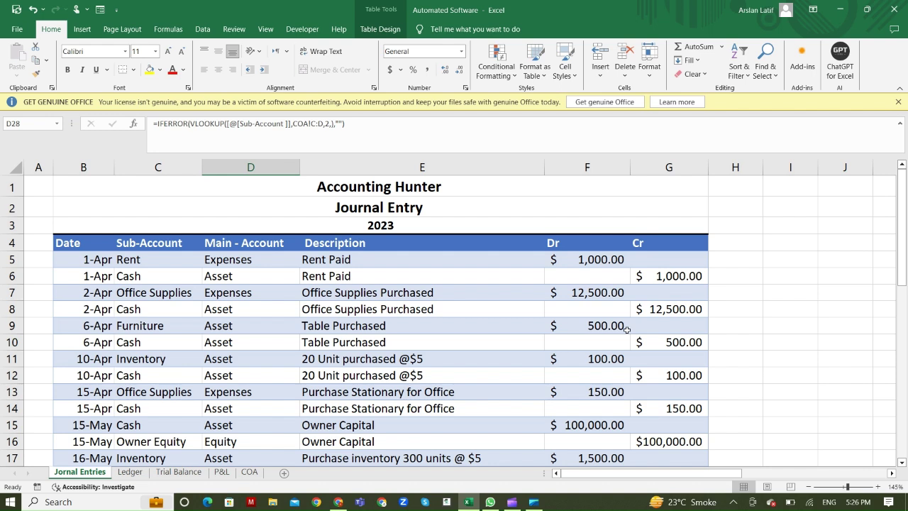
Examine the P&L sheet's statement of comprehensive income from the heading down to net profit.
click(226, 474)
scroll(206, 322, down, 3)
scroll(216, 327, up, 3)
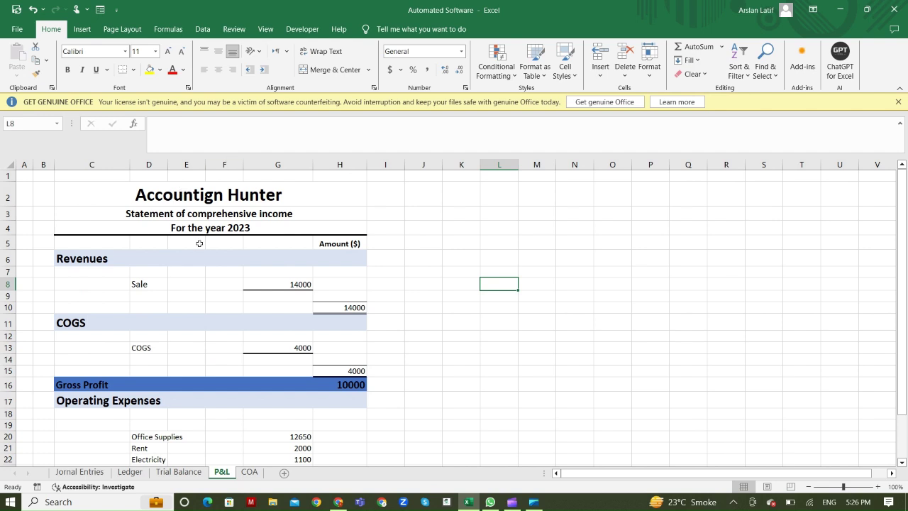
click(371, 252)
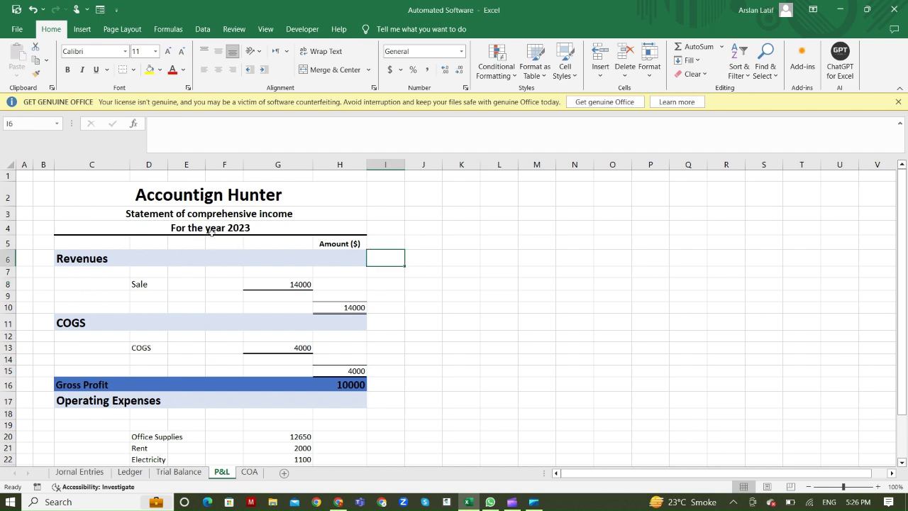
click(251, 227)
scroll(341, 261, down, 4)
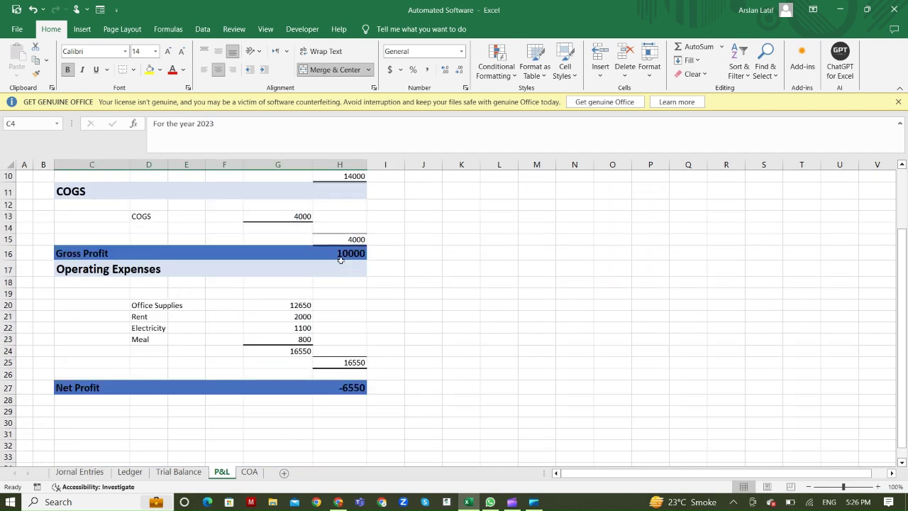
scroll(341, 261, up, 4)
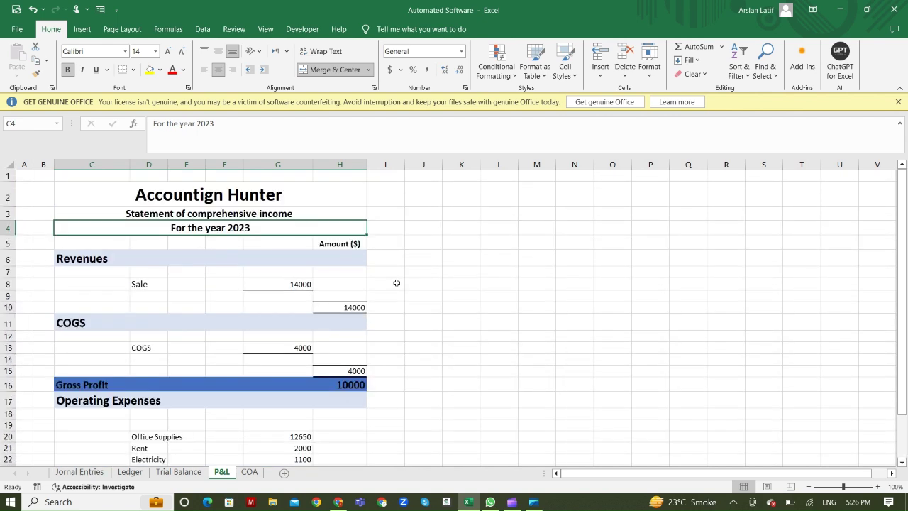
scroll(365, 301, down, 1)
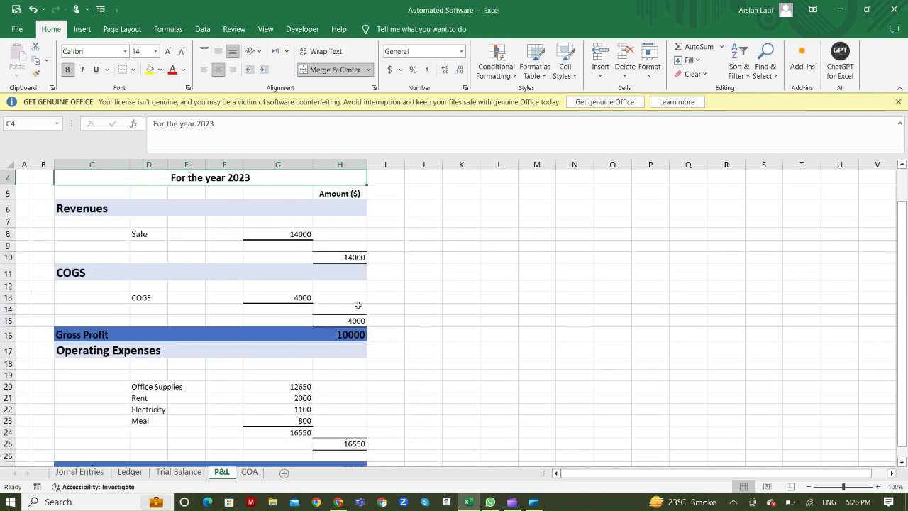
Review the journal entry table on the Jornal Entries sheet from the first entry to the last.
click(83, 473)
scroll(418, 305, down, 3)
scroll(417, 305, down, 7)
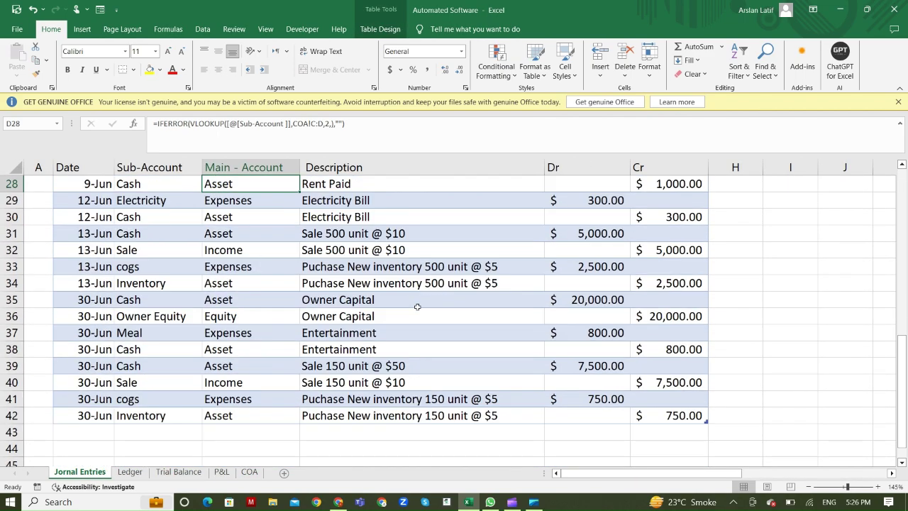
scroll(417, 305, up, 7)
scroll(417, 305, up, 3)
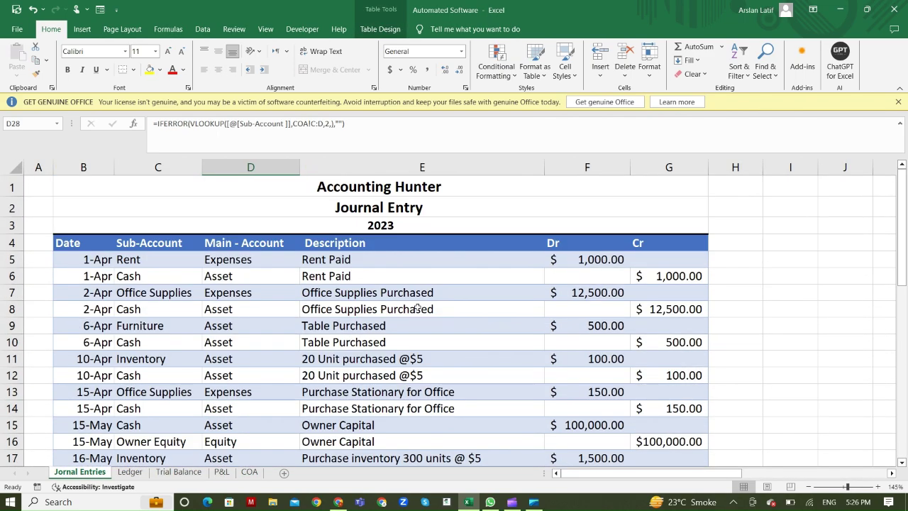
scroll(417, 308, down, 9)
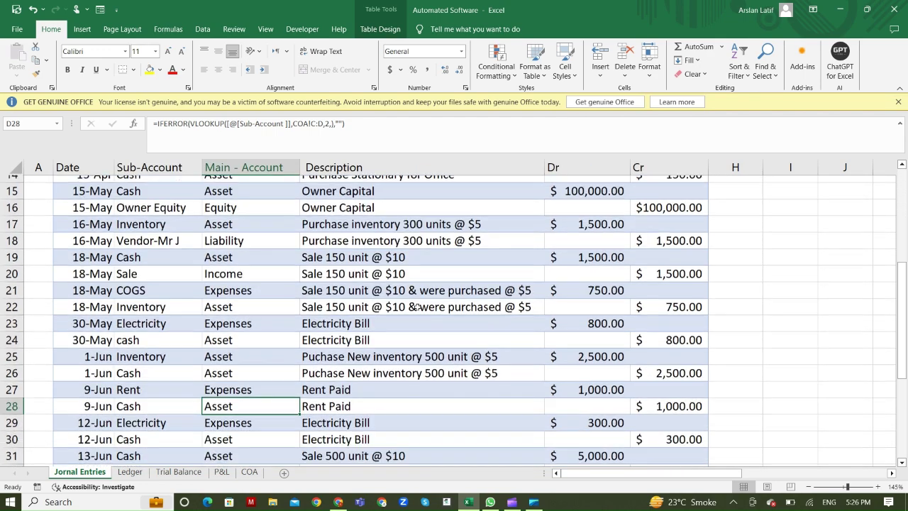
scroll(417, 307, up, 9)
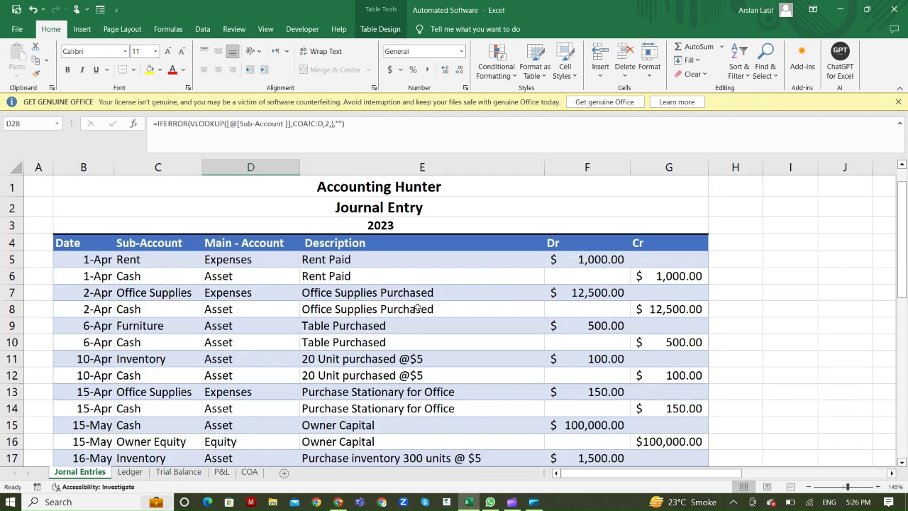
scroll(417, 307, down, 1)
scroll(417, 306, down, 9)
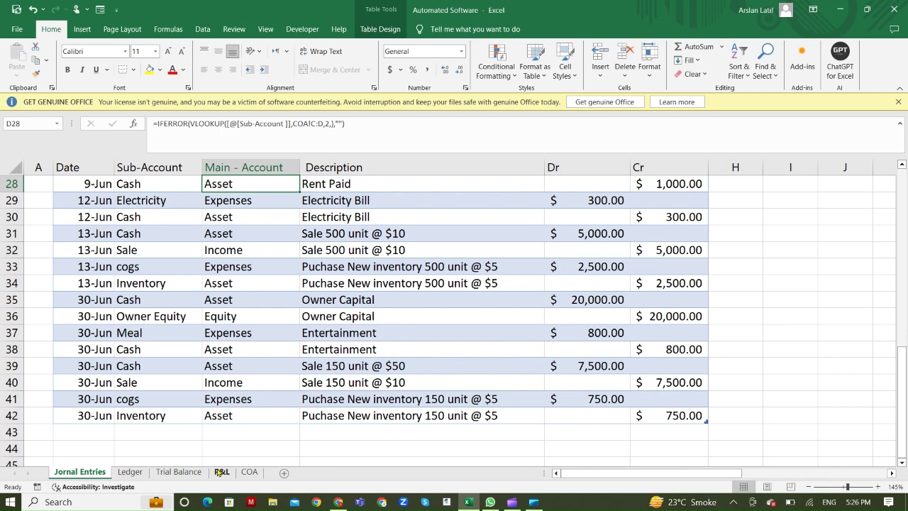
Look over the P&L, Trial Balance and Ledger sheets, ending at the start of the journal entries.
click(222, 472)
scroll(227, 419, up, 1)
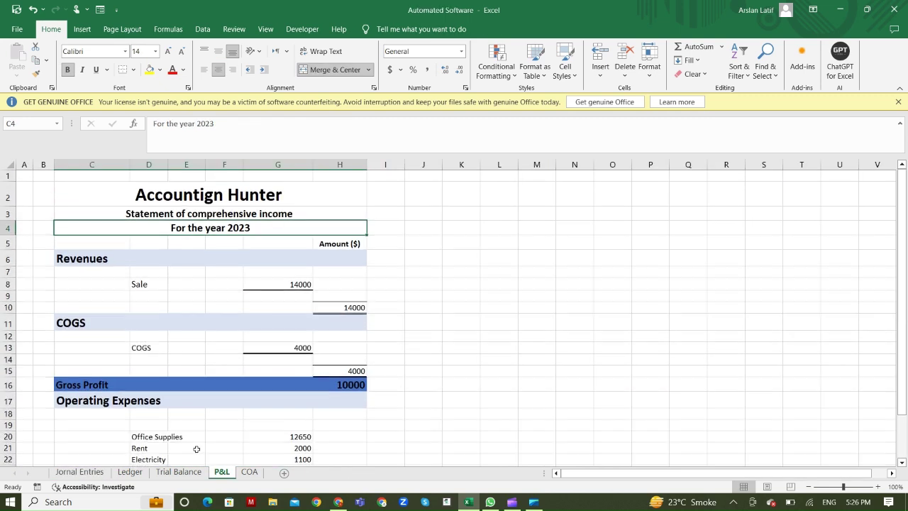
click(180, 472)
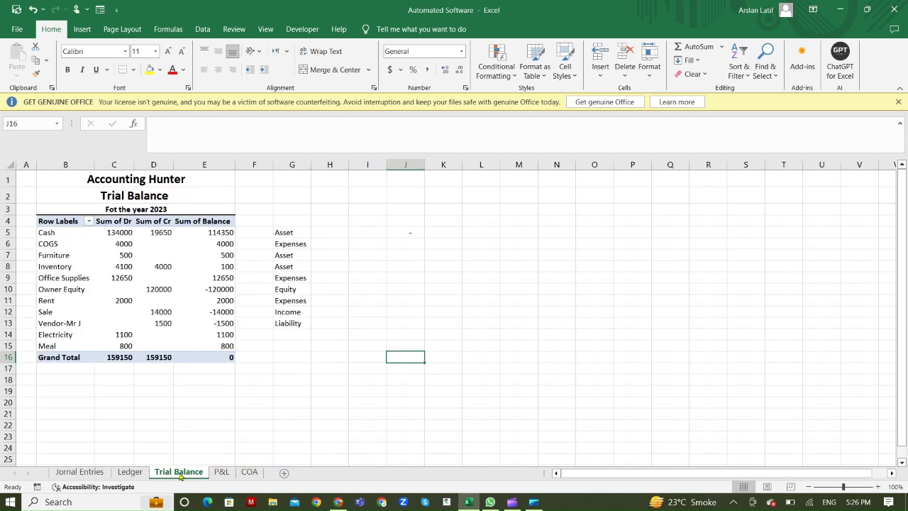
click(130, 473)
click(79, 472)
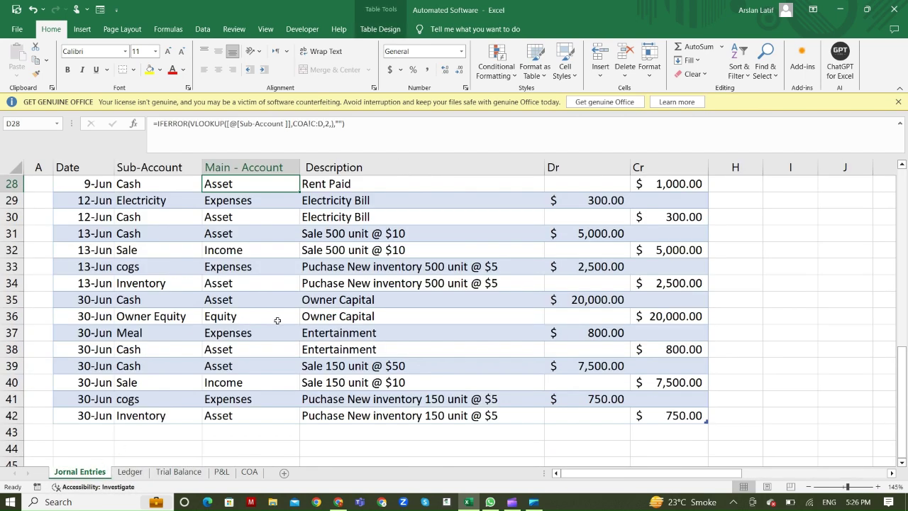
scroll(347, 337, up, 4)
scroll(346, 338, up, 5)
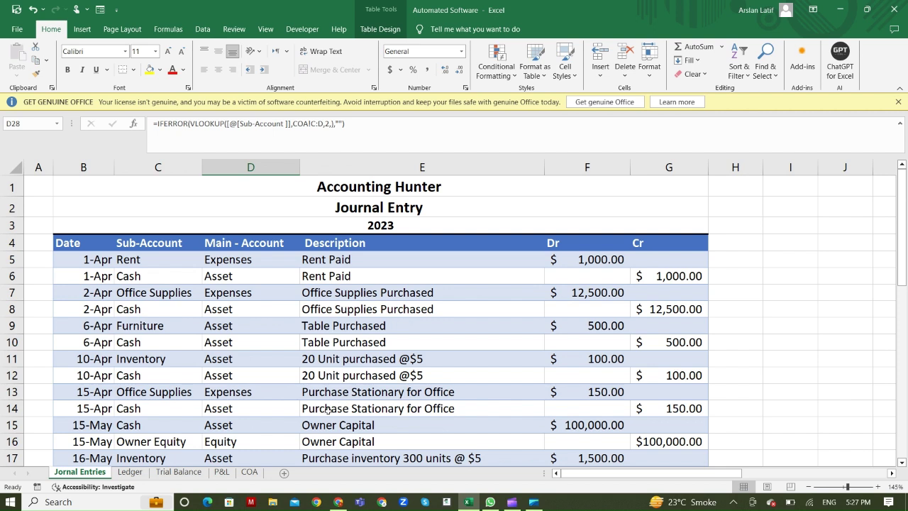
Insert a new worksheet after P&L and rename it "Balance Sheet".
click(221, 472)
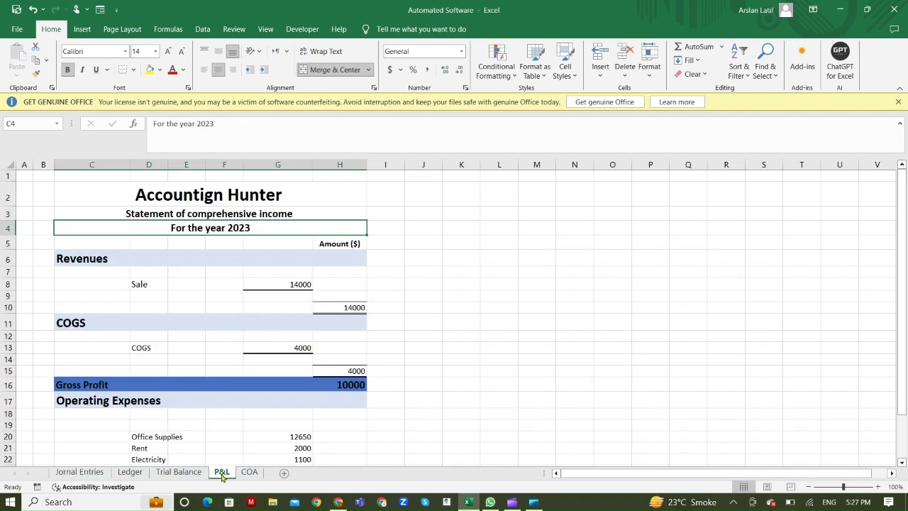
click(282, 472)
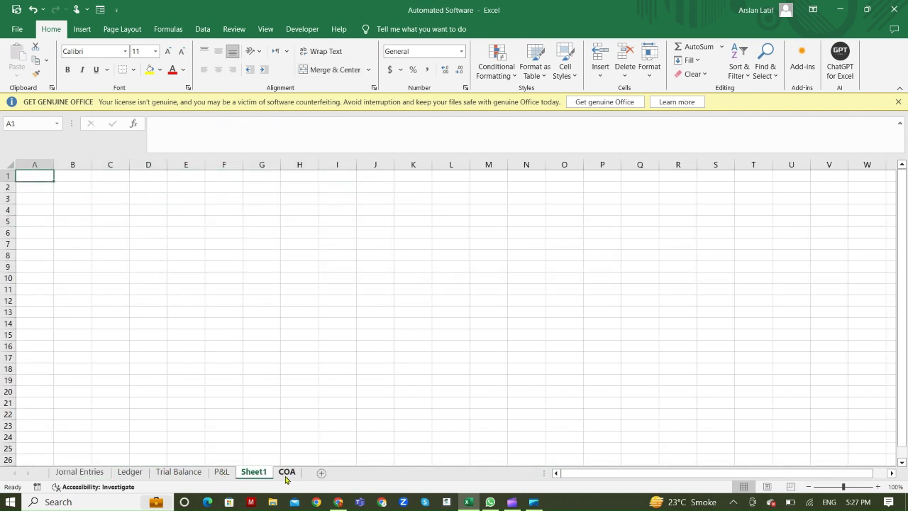
right_click(261, 474)
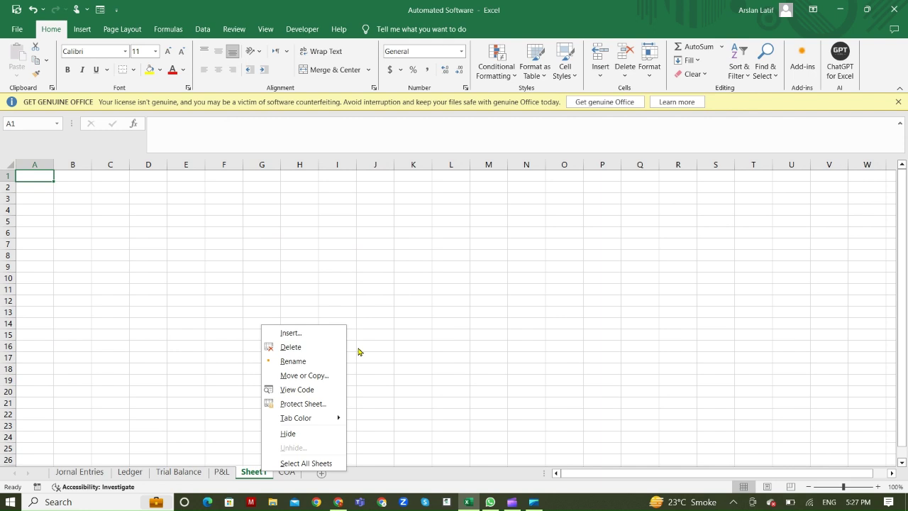
click(318, 361)
key(BackSpace)
text(Balance Sheet)
click(238, 320)
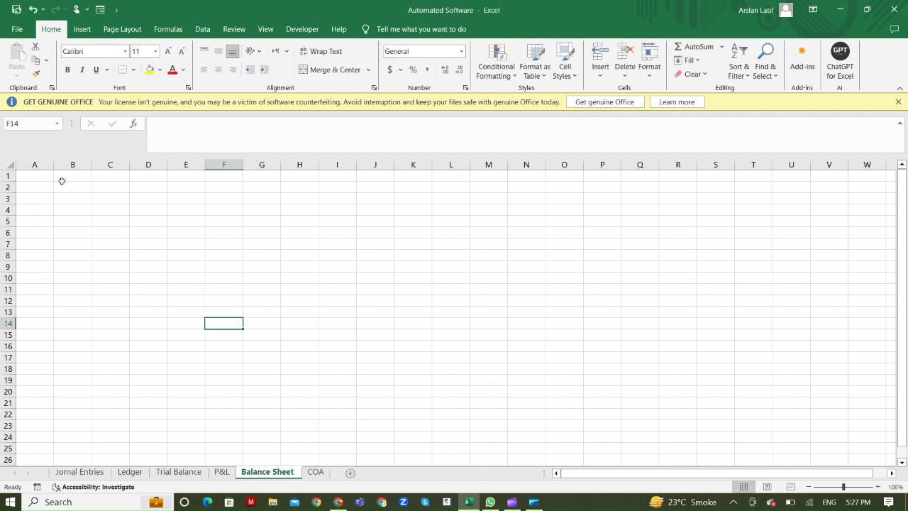
Try merging and centering B2:G4 as one block on the Balance Sheet, and undo the merge.
drag(67, 183, 253, 209)
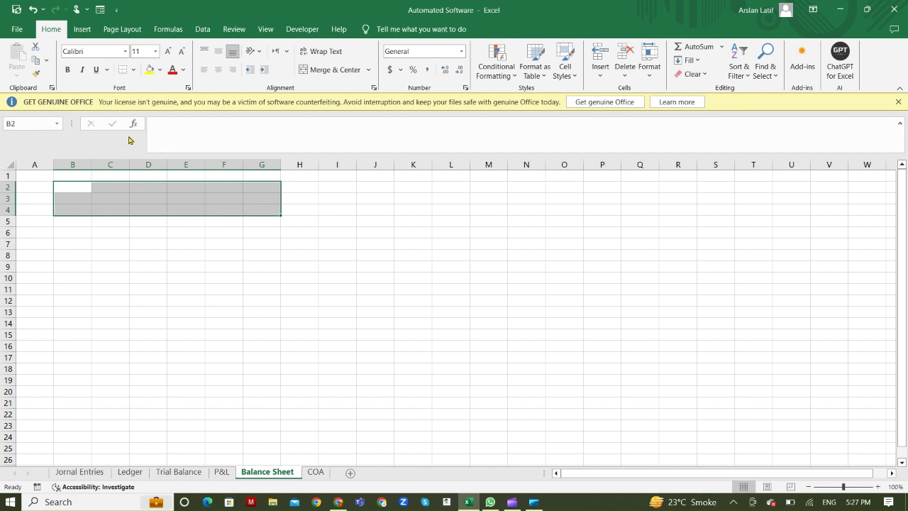
key(alt)
key(h)
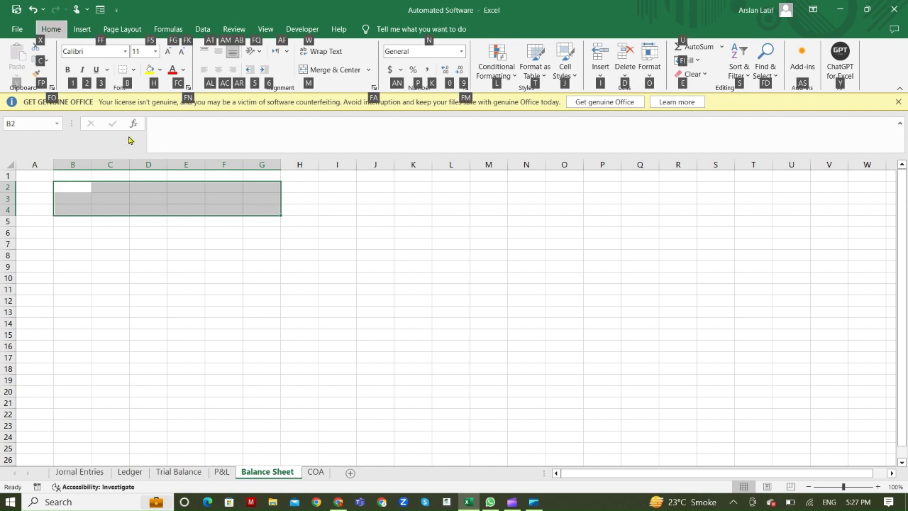
key(m)
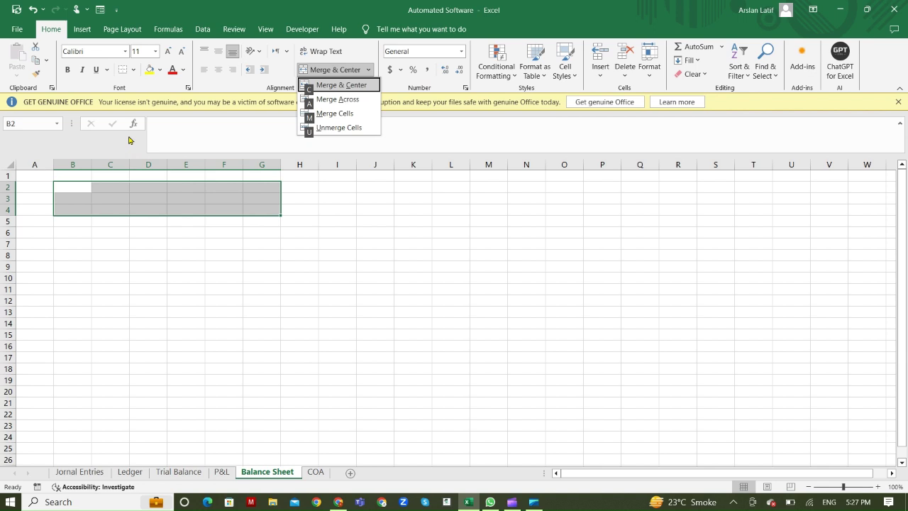
key(c)
click(256, 256)
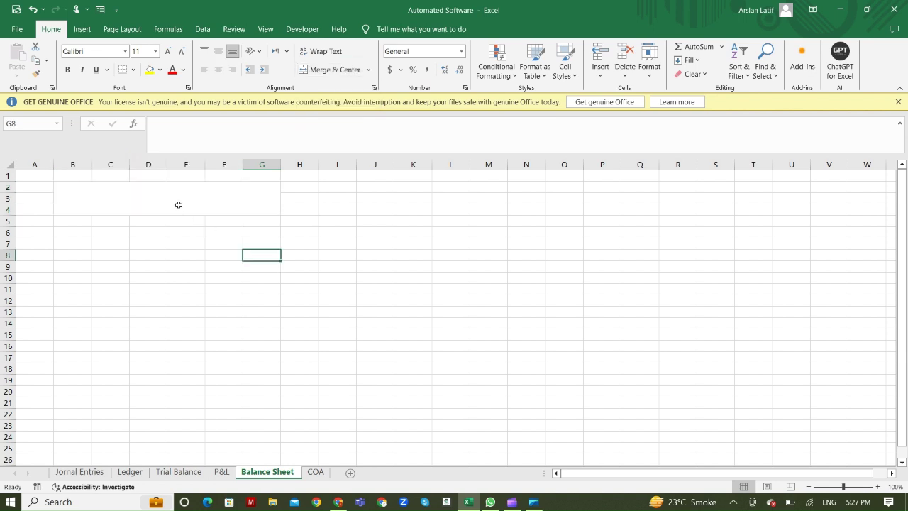
key(ctrl+z)
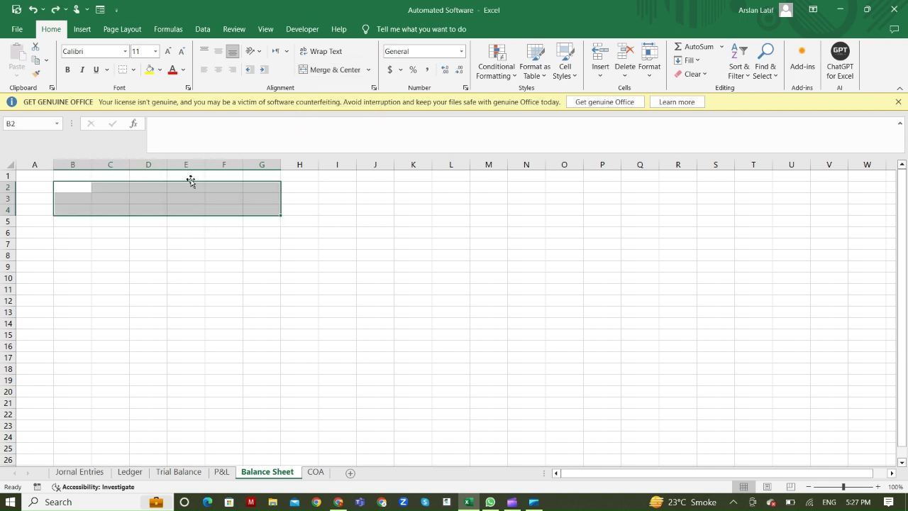
click(342, 70)
key(ctrl+z)
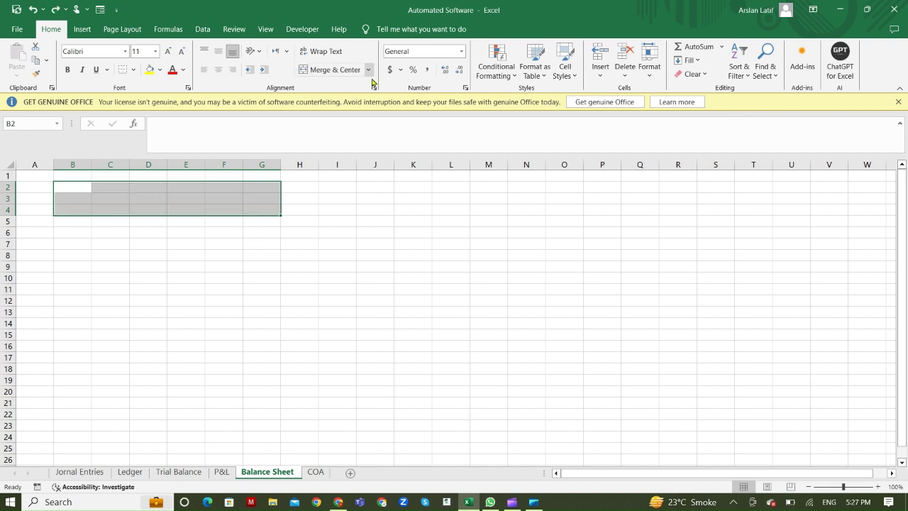
Merge B2:G4 across so that rows 2, 3 and 4 each become one merged cell.
click(368, 70)
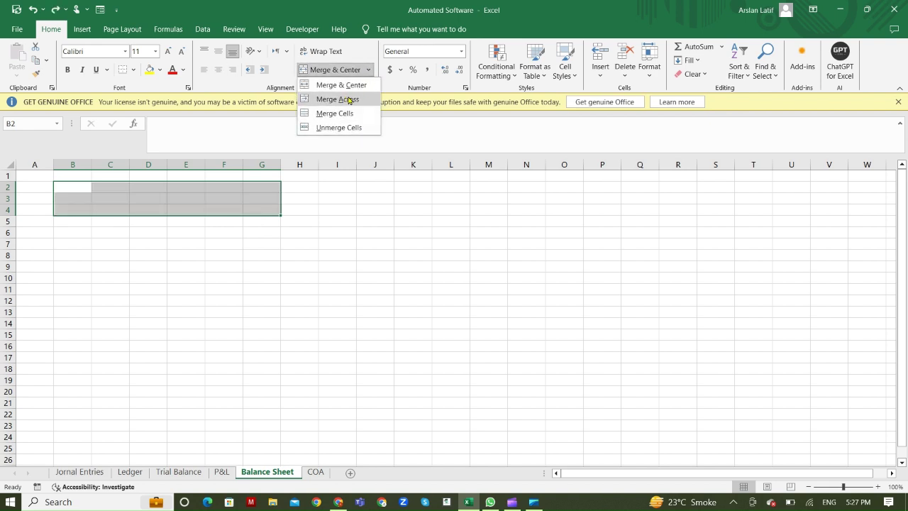
click(349, 100)
click(401, 201)
Enter the company title "Accounting Hunter" in the merged cell B2.
click(204, 180)
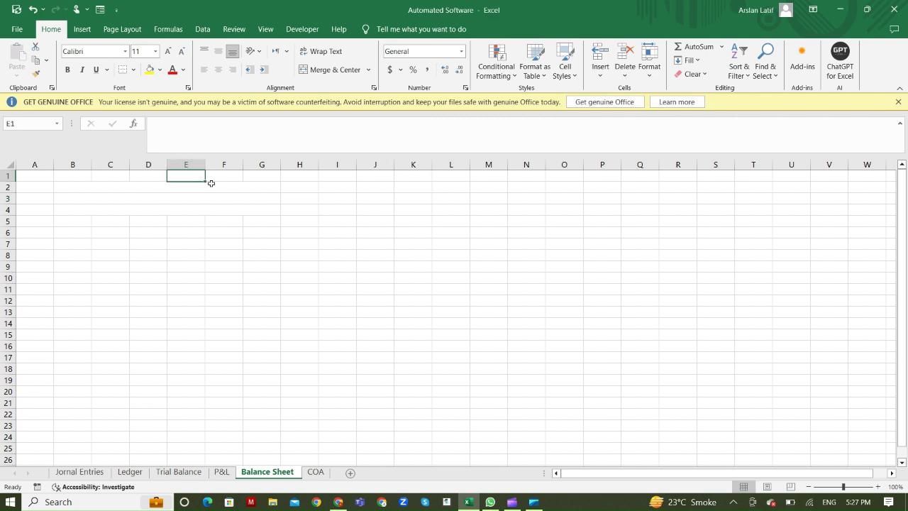
click(206, 182)
text(Accounting Hunter)
key(Return)
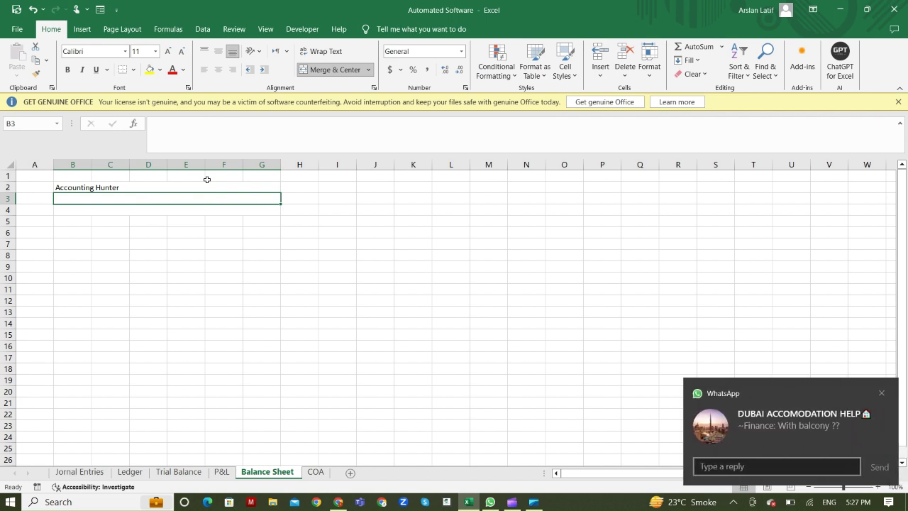
Dismiss the chat notification and enter "Statement of financila possition" as the report title in merged cell B3.
click(881, 392)
click(119, 202)
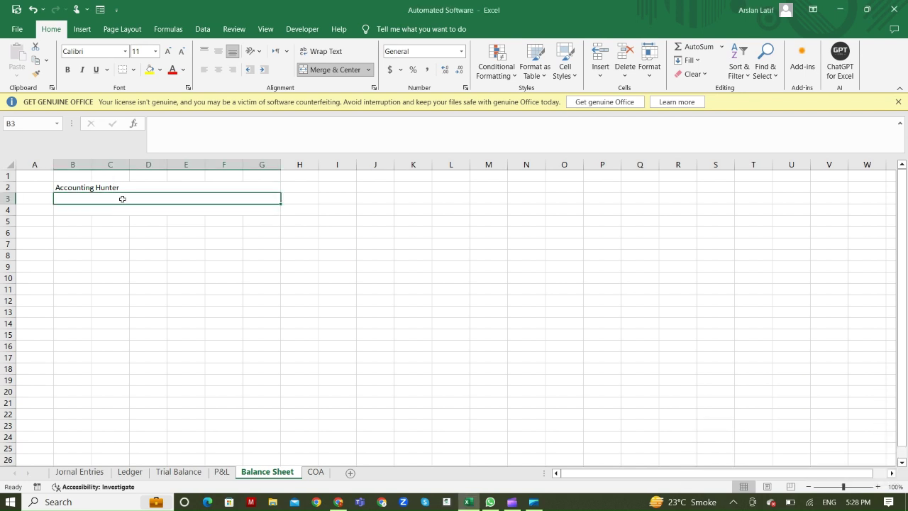
text(Balance)
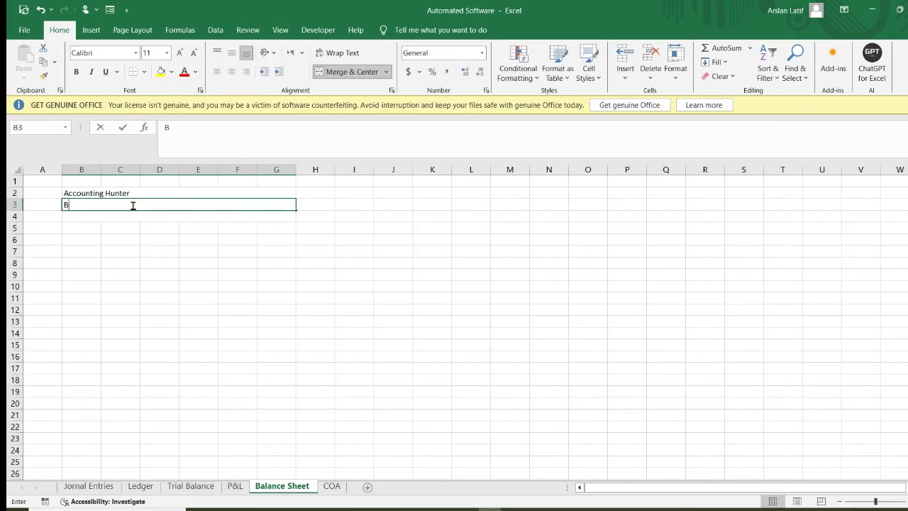
text(alance)
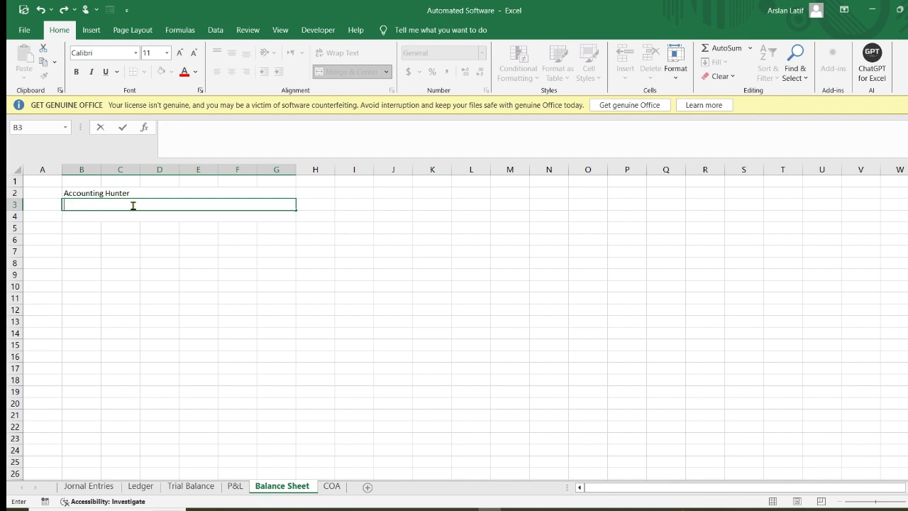
text(Statement of)
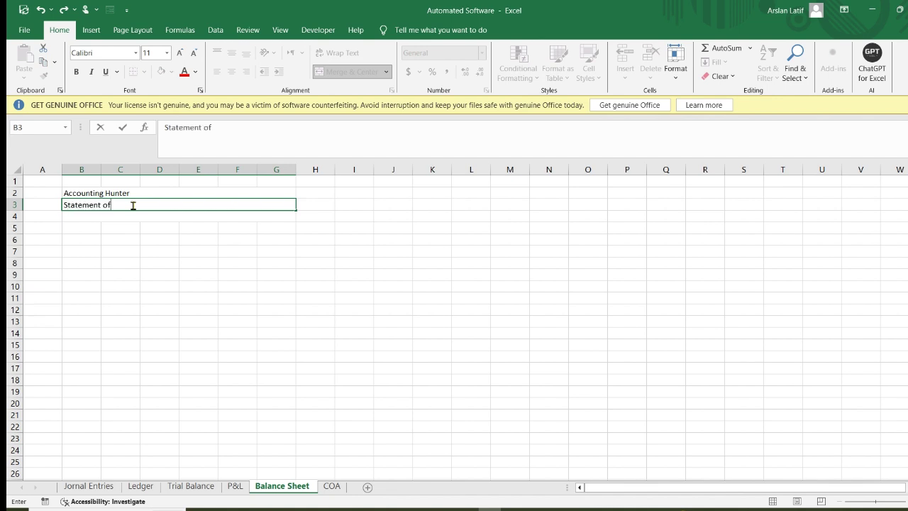
text( financila possition)
key(Return)
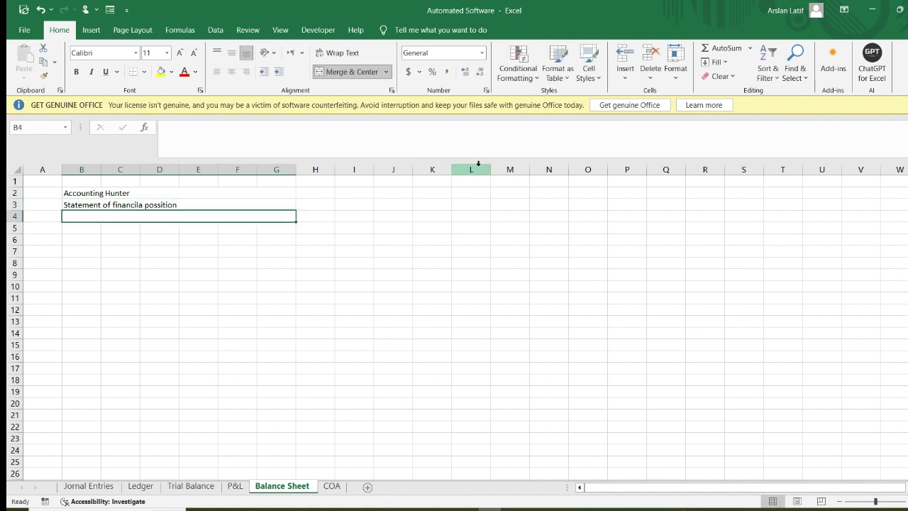
key(Up)
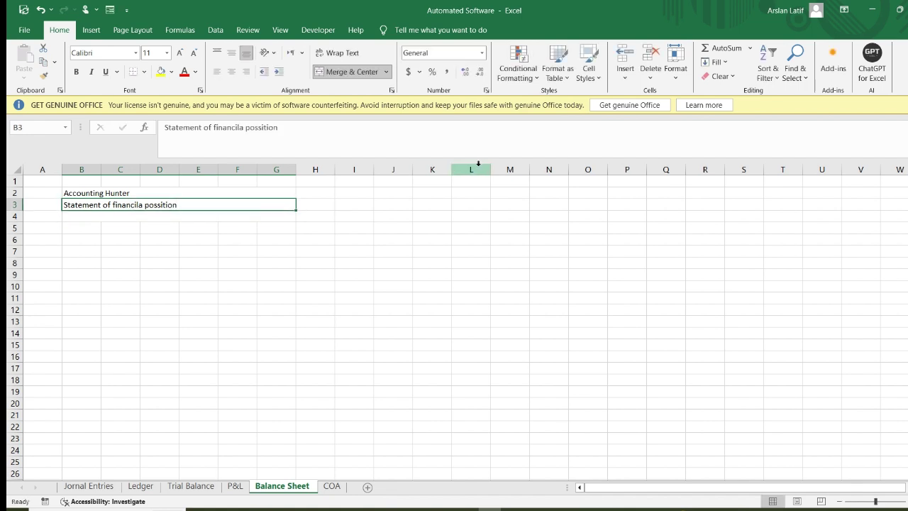
Correct the misspelled word in the B3 report title to "financial".
click(239, 129)
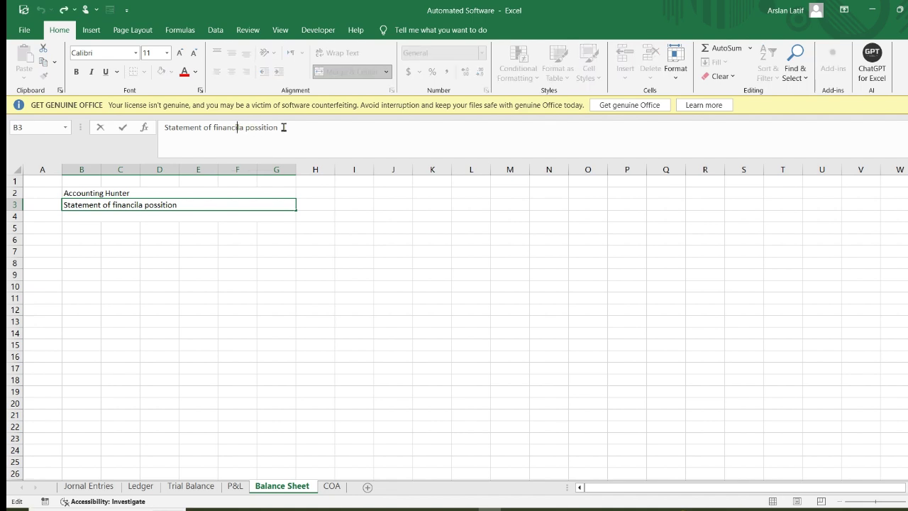
key(Delete)
key(Delete)
text(al)
key(Return)
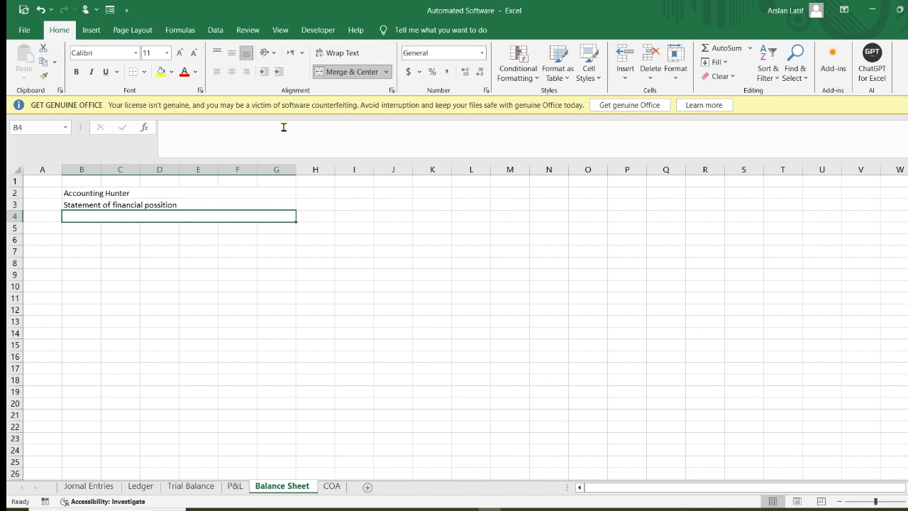
Enter the date line "As on 30- June - 2023" in merged cell B4.
key(Up)
key(Down)
text(As)
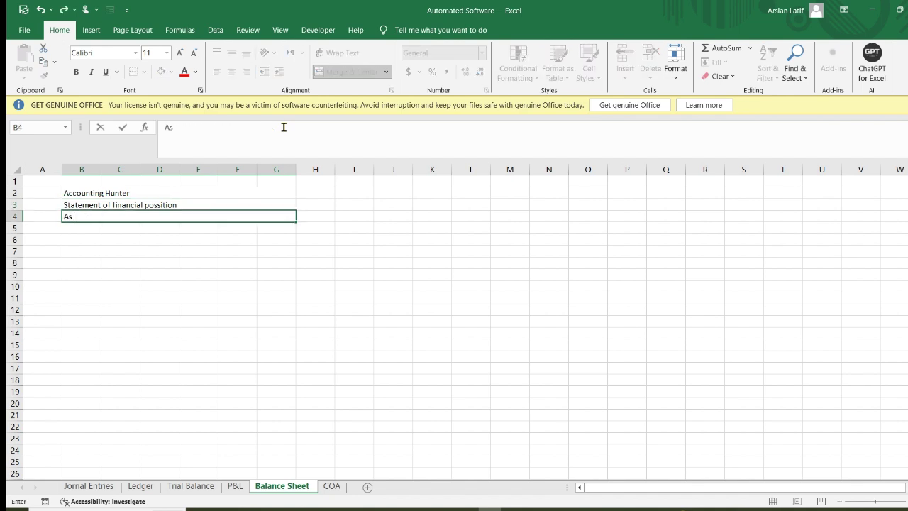
text( on)
text(30- June - 2023)
key(Return)
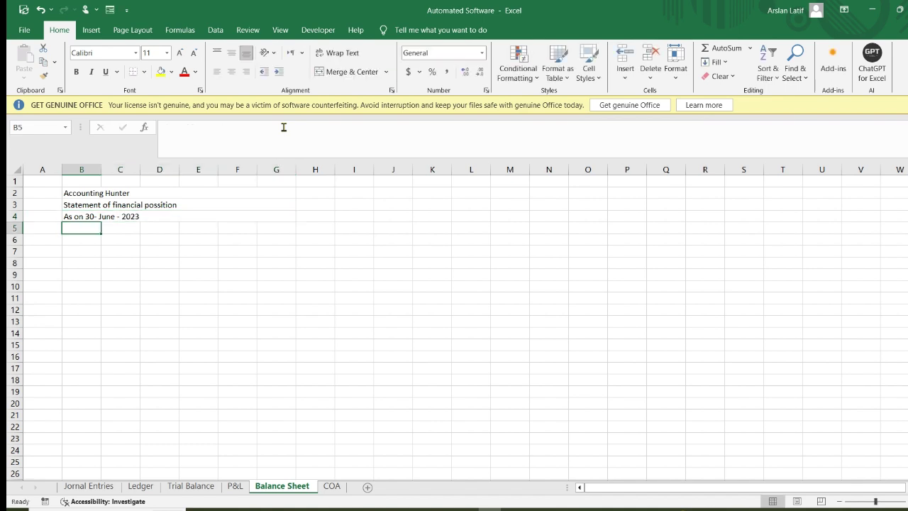
Center the three heading lines in rows 2 to 4 horizontally across their merged cells.
key(Up)
key(shift+Right)
key(shift+Right)
key(shift+Right)
key(shift+Right)
key(shift+Right)
key(shift+Up)
key(shift+Up)
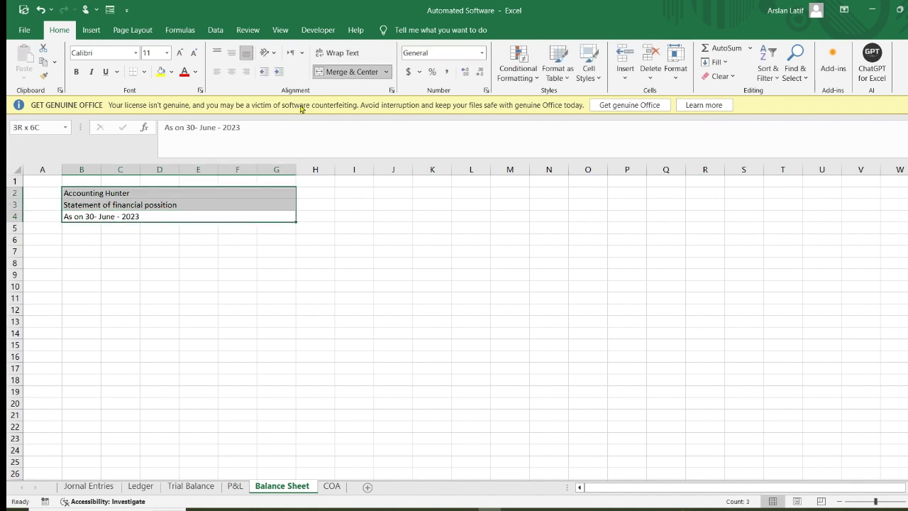
click(231, 72)
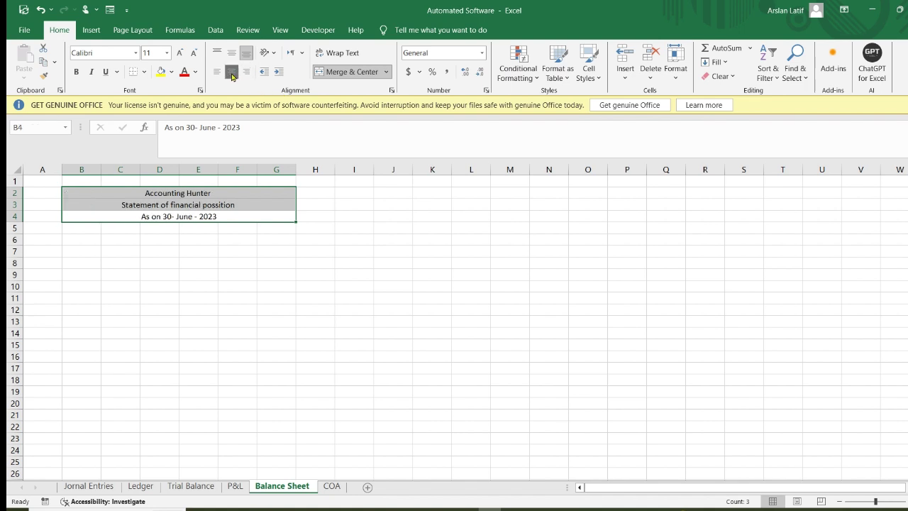
click(286, 308)
Increase the font size of all three heading lines in B2:G4 to 14.
drag(240, 197, 277, 213)
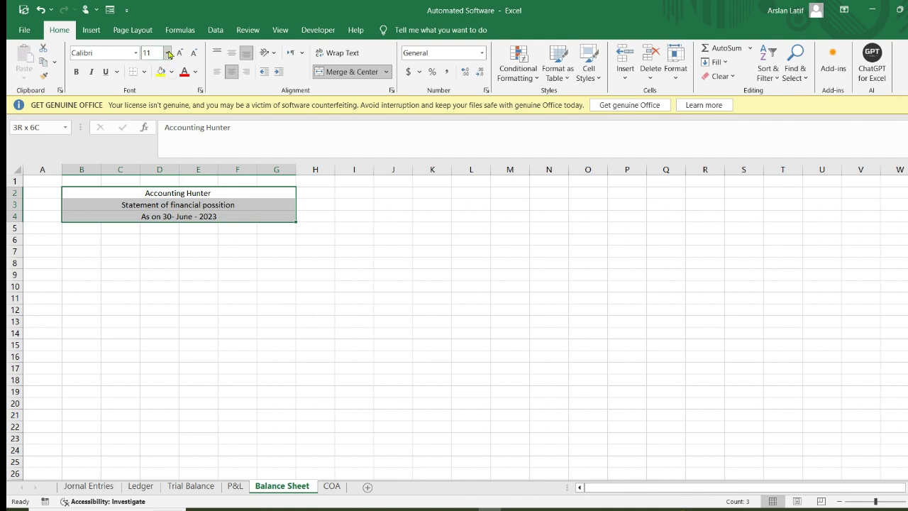
click(180, 53)
click(180, 53)
click(237, 283)
Enlarge the company title in B2 by four more font size increments.
click(231, 197)
click(179, 52)
click(179, 53)
click(179, 52)
click(180, 52)
click(276, 350)
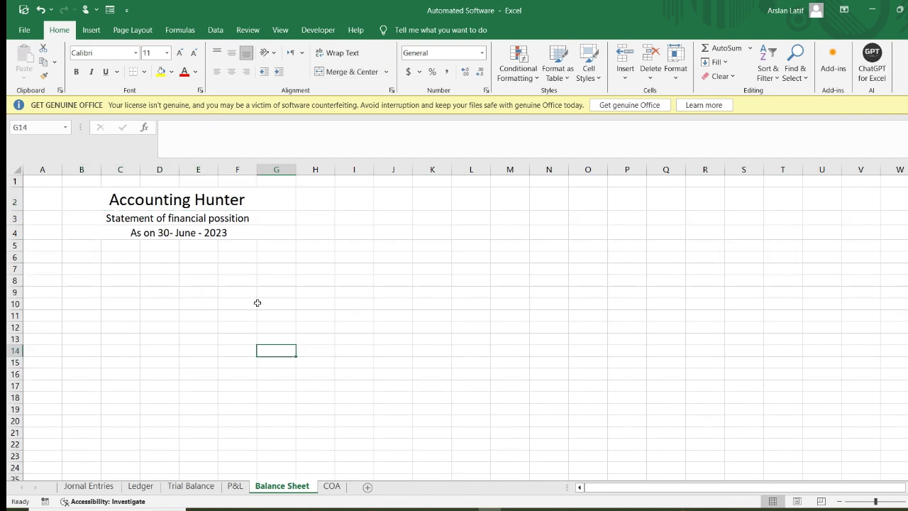
Widen columns G, F, B and C and narrow column A on the Balance Sheet.
click(195, 233)
drag(295, 170, 311, 169)
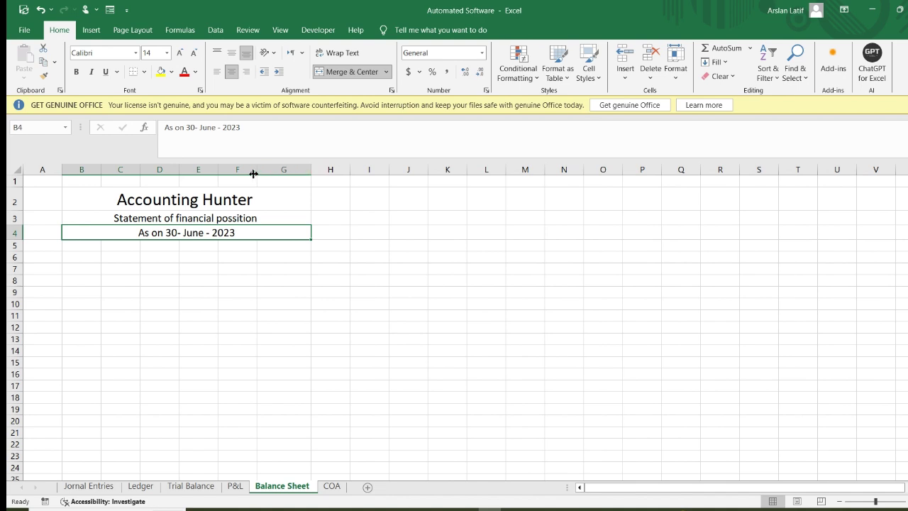
drag(256, 172, 266, 173)
drag(101, 170, 132, 171)
drag(62, 171, 43, 172)
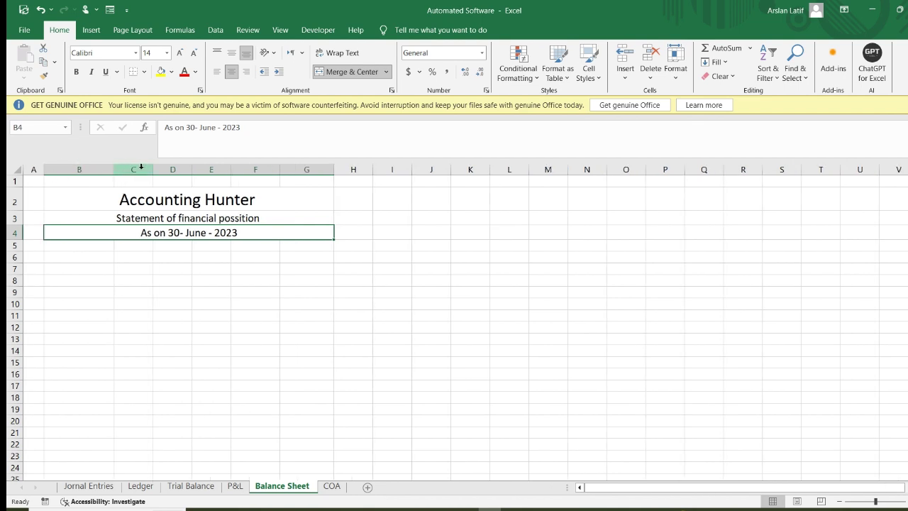
drag(148, 170, 173, 171)
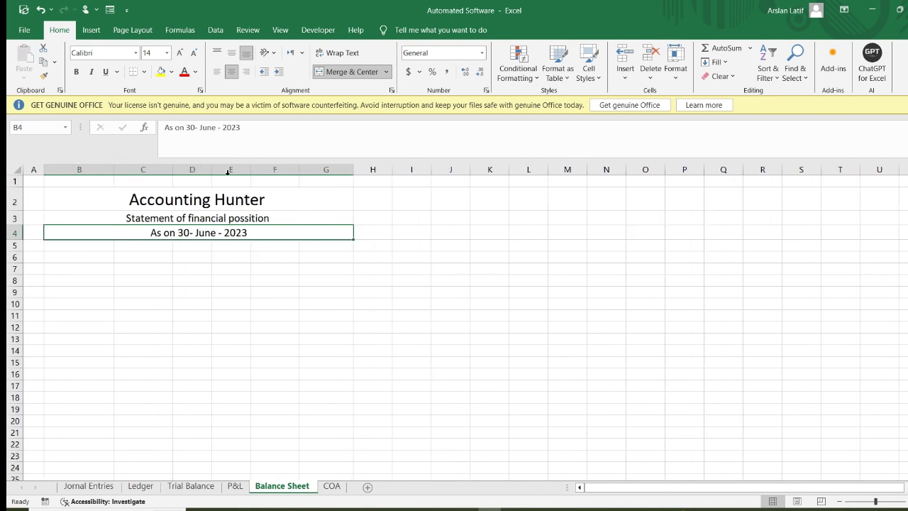
click(338, 290)
Add a thick solid bottom border under the date line in merged cell B4.
click(288, 231)
key(ctrl+1)
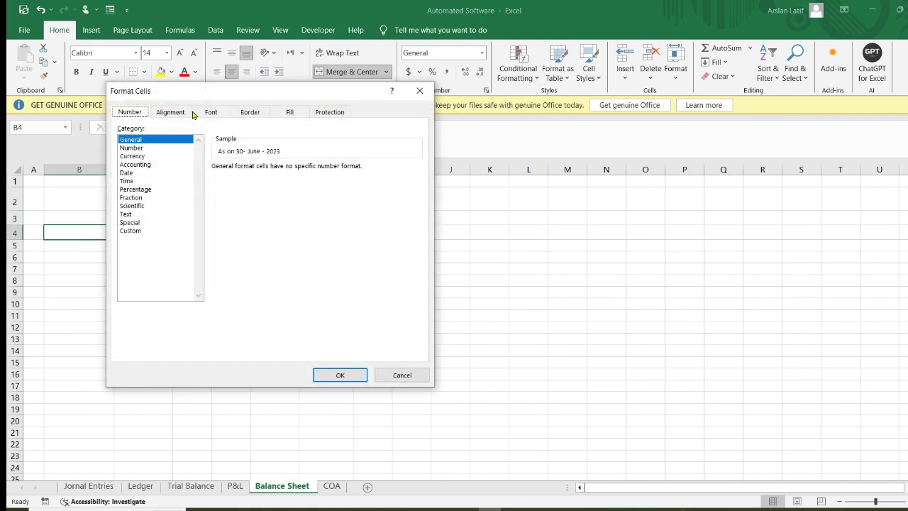
click(250, 112)
click(179, 205)
click(223, 245)
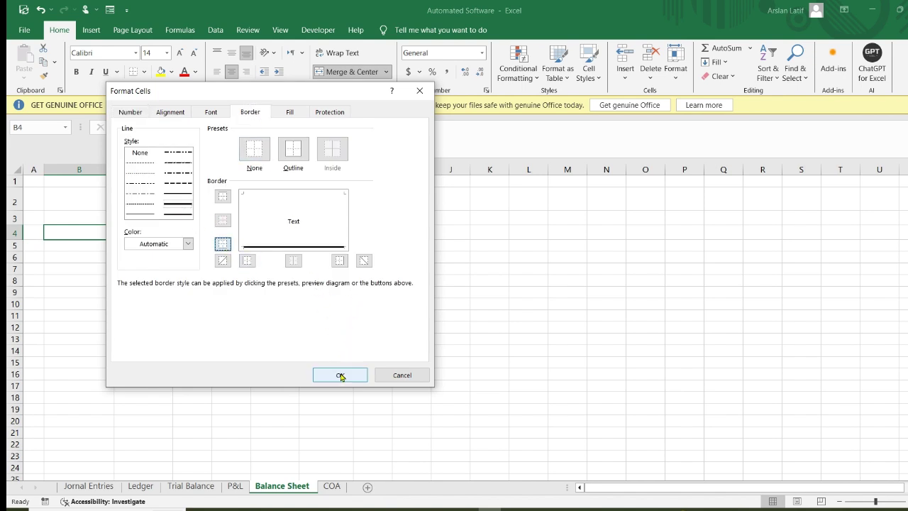
click(340, 374)
click(337, 316)
click(271, 232)
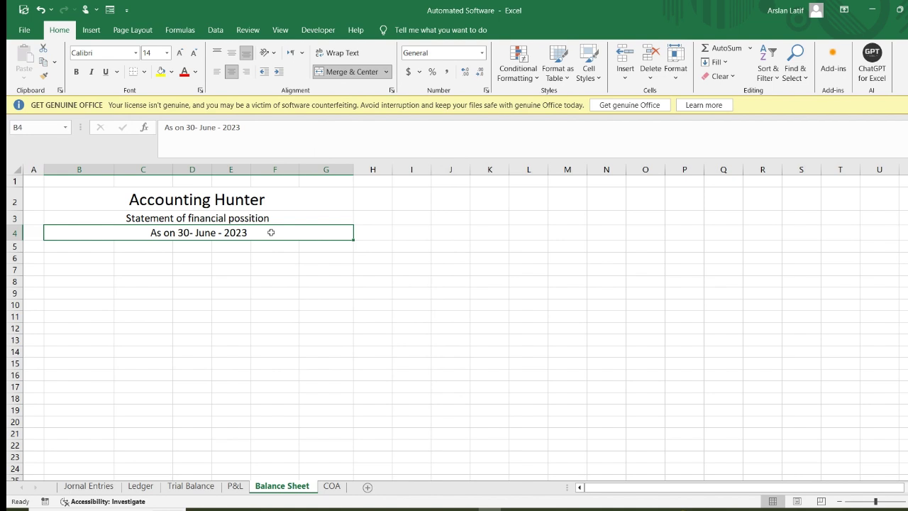
click(253, 268)
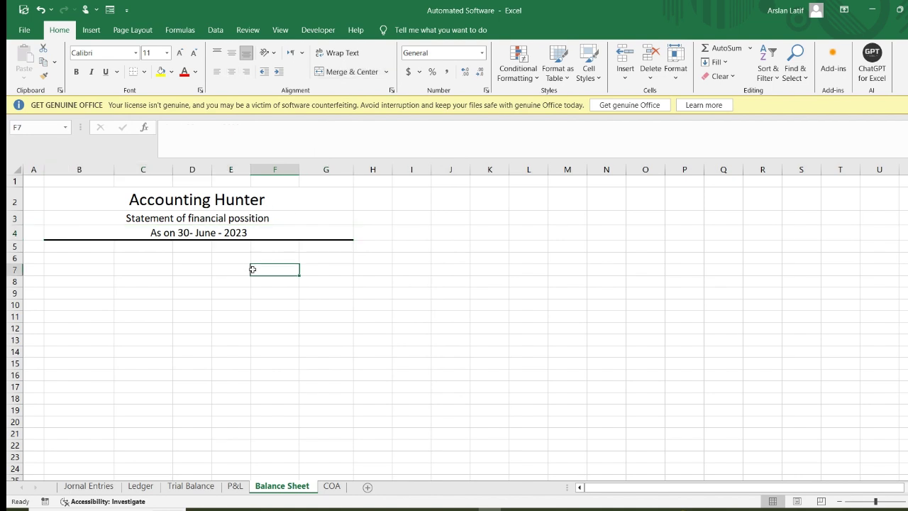
Enter the section heading "Assets" in cell B6.
click(95, 258)
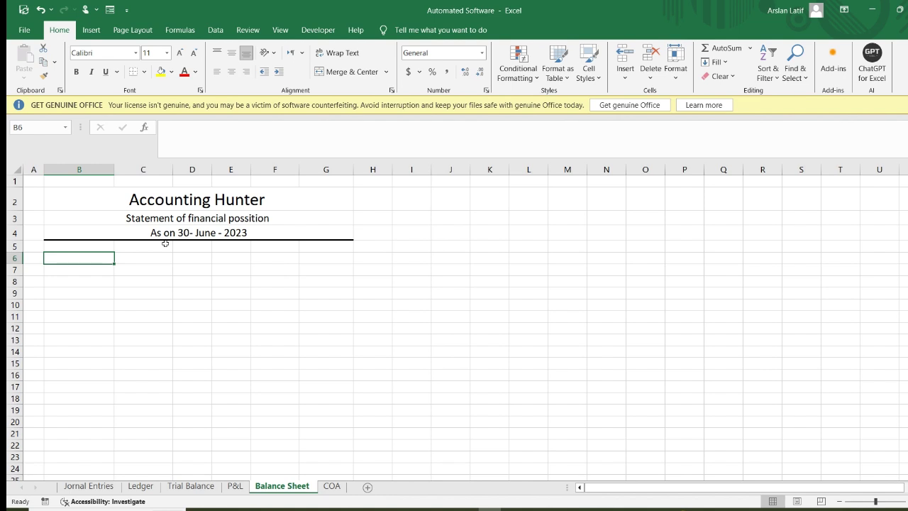
text(Assets)
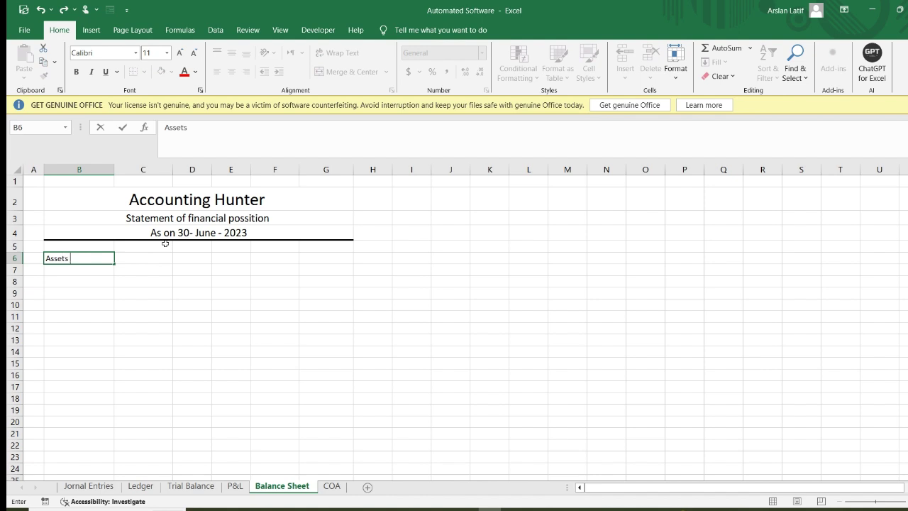
key(Return)
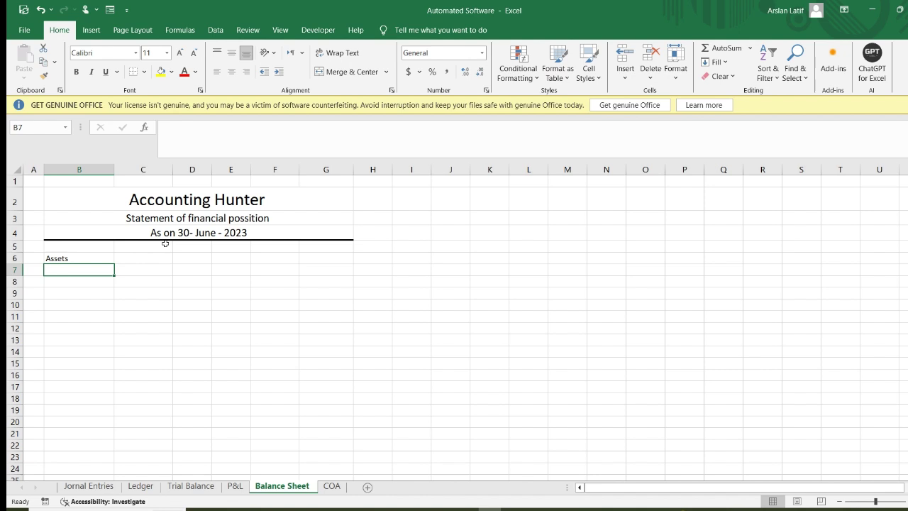
Enter the section heading "Liabilities" in cell B16, leaving blank rows for the asset items.
key(Down)
key(Up)
key(Up)
key(Down)
key(Down)
key(Down)
key(Down)
key(Down)
key(Down)
key(Down)
key(Down)
key(Down)
key(Down)
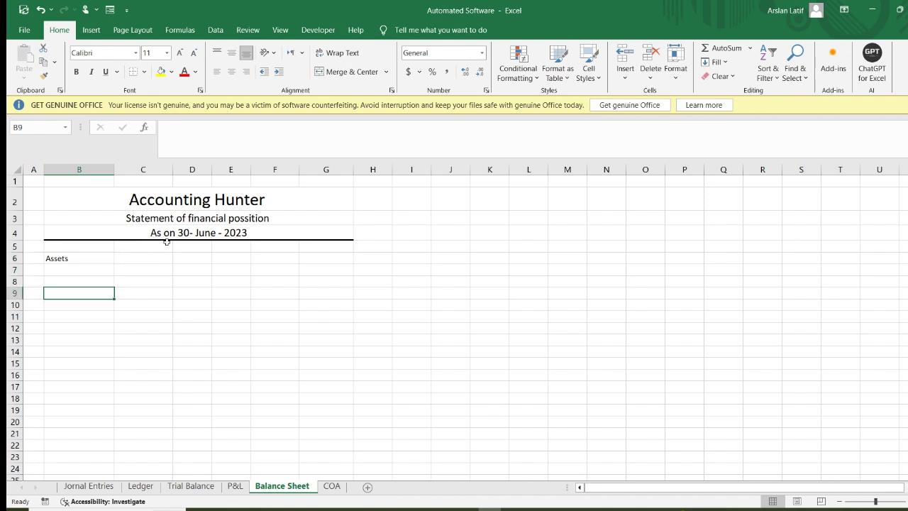
text(Liabilities)
key(Return)
key(Return)
key(Return)
key(Return)
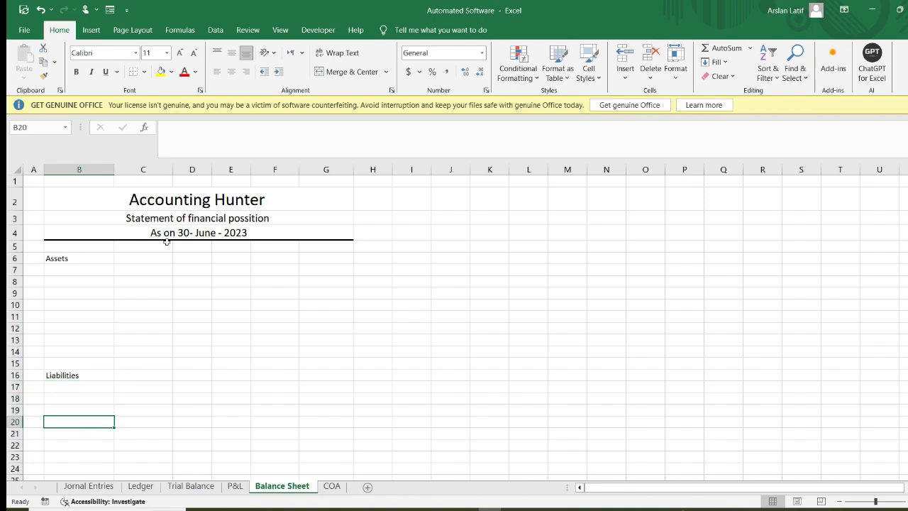
Enter "Assets" in cell I13 to begin writing the accounting equation beside the statement.
key(Right)
key(Right)
key(Right)
key(Right)
key(Right)
key(Right)
key(Up)
key(Up)
key(Up)
key(Up)
key(Up)
key(Up)
key(Right)
key(Up)
text(Asset)
key(Tab)
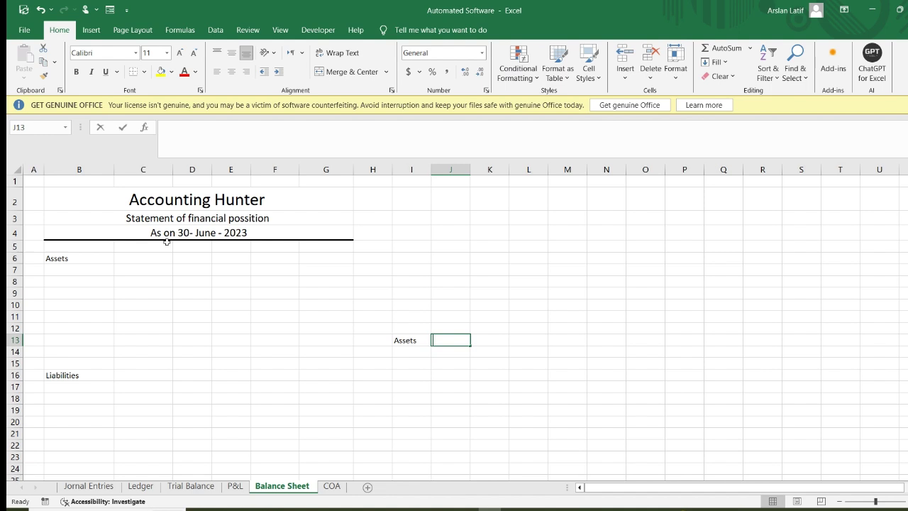
Try to put an equals sign in J13 next to the Assets label, and clear the cell.
text(=)
key(Return)
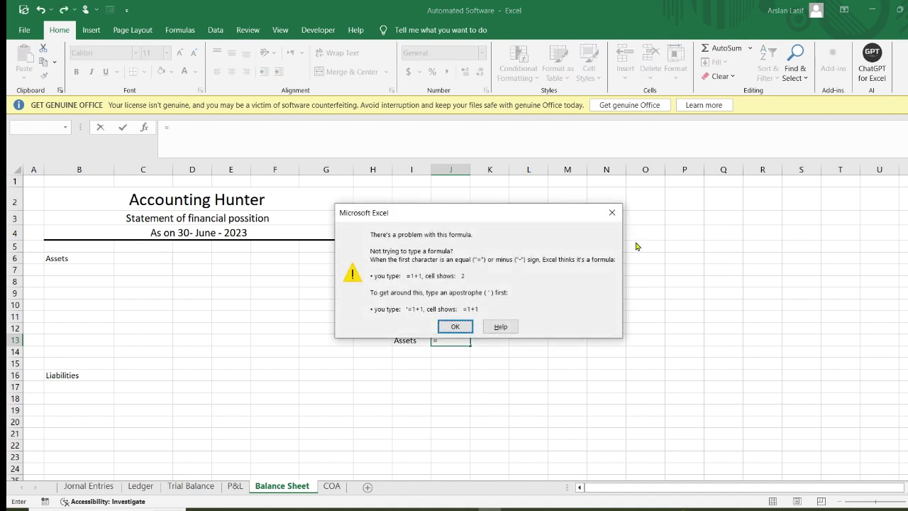
click(612, 212)
click(491, 339)
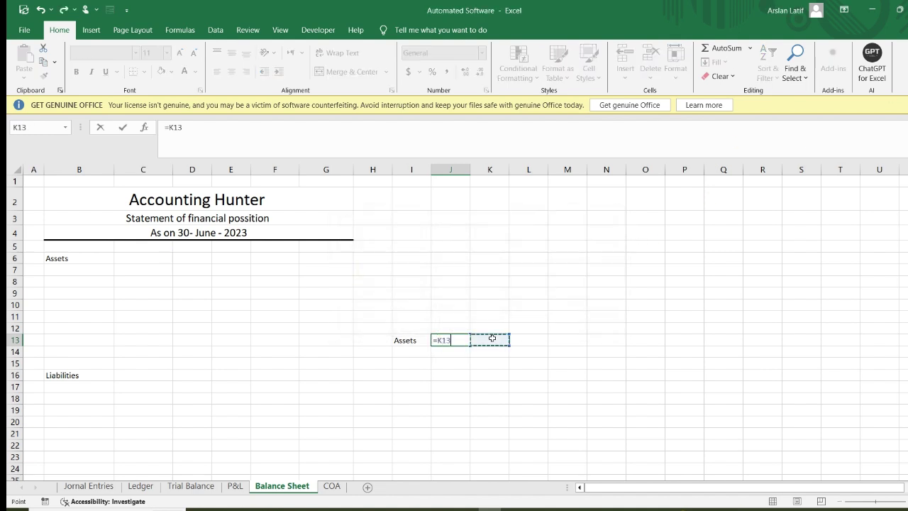
key(Return)
key(Left)
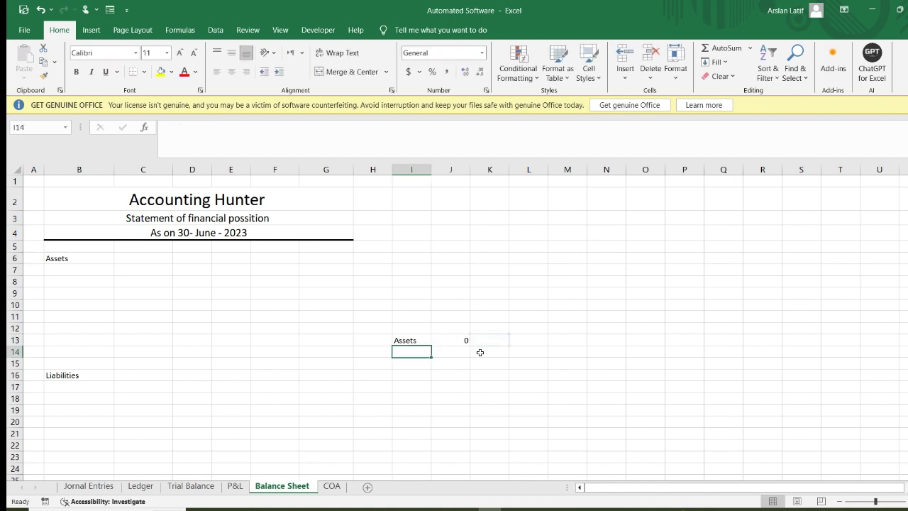
key(Up)
key(Page_Down)
key(Right)
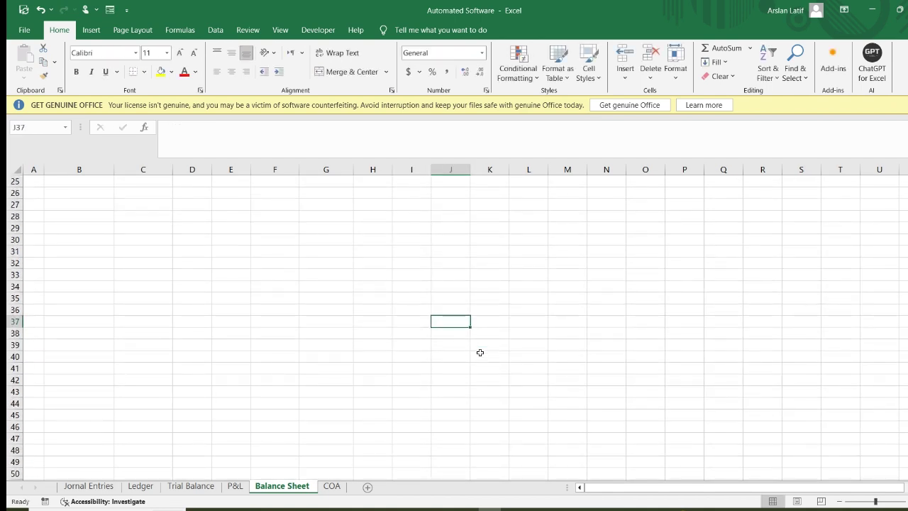
key(Page_Up)
key(Delete)
Enter "Liabilities" in K13 and "Equity" in L13 to complete the accounting equation labels.
key(Right)
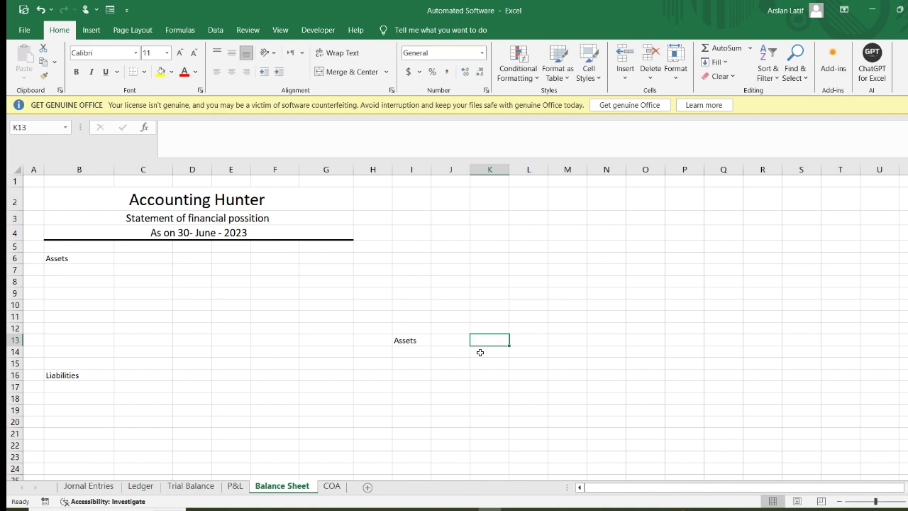
text(Liabi)
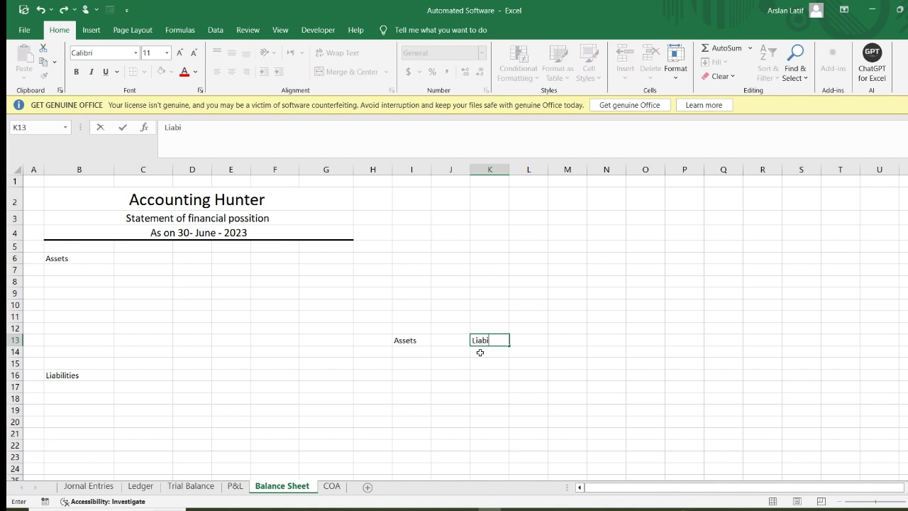
text(lities)
key(Right)
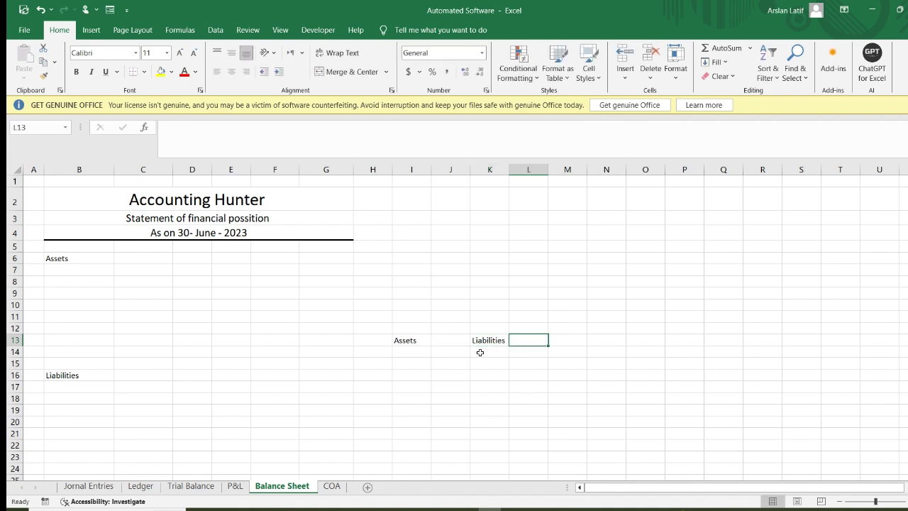
text(Equity)
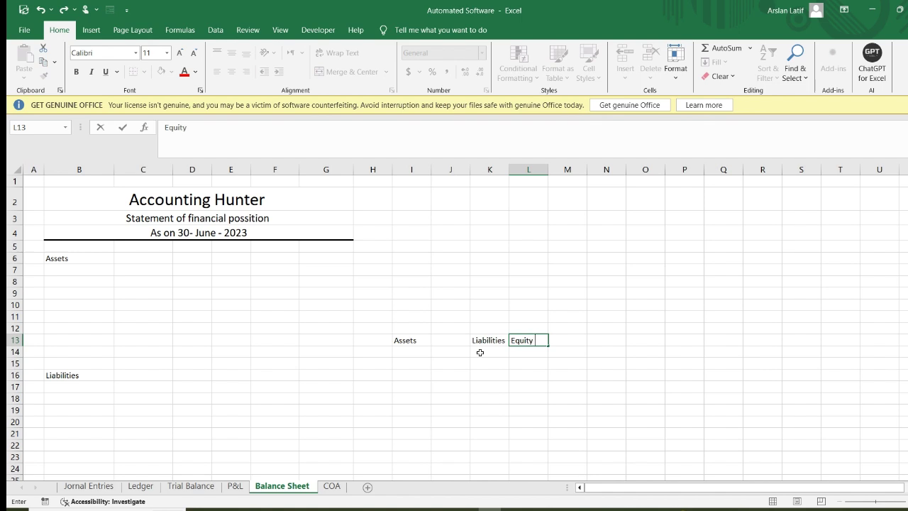
key(Return)
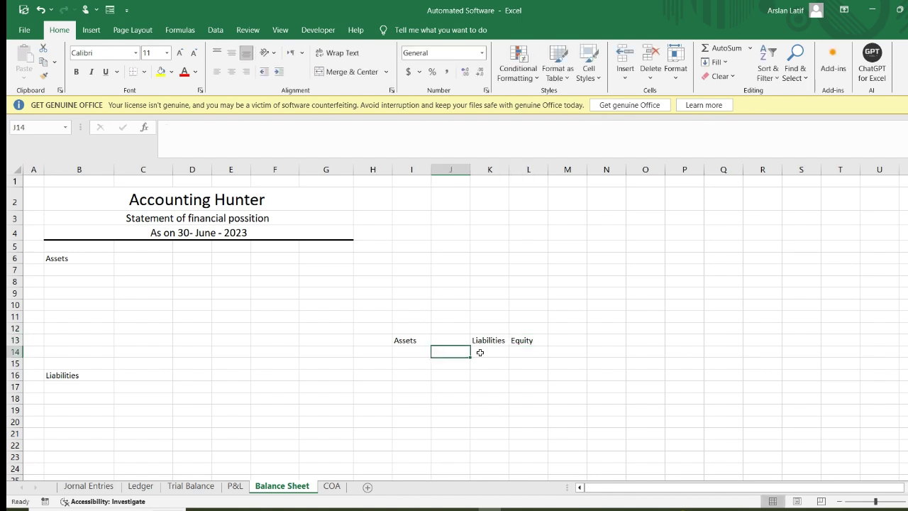
drag(490, 339, 516, 338)
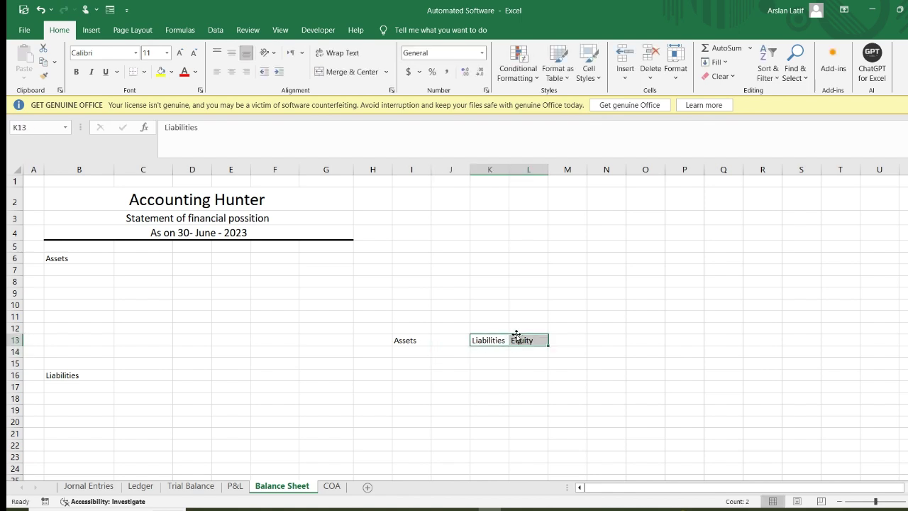
click(420, 338)
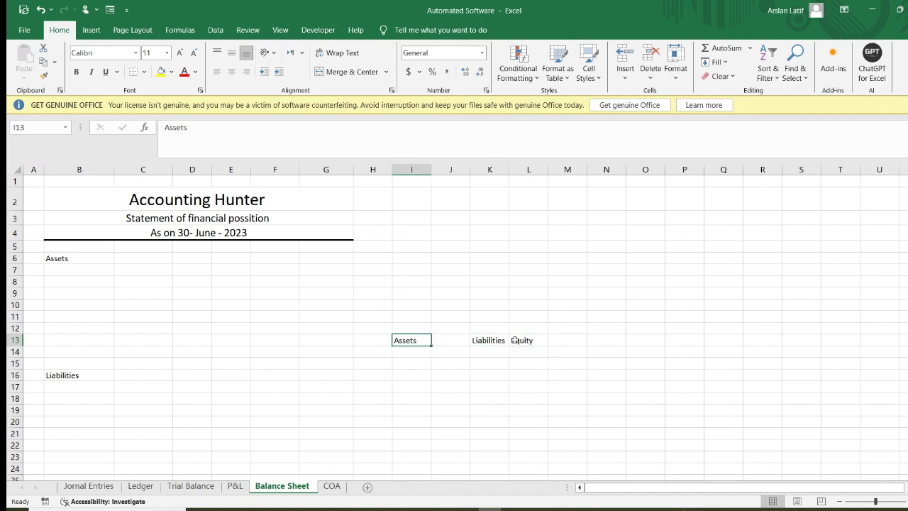
click(538, 341)
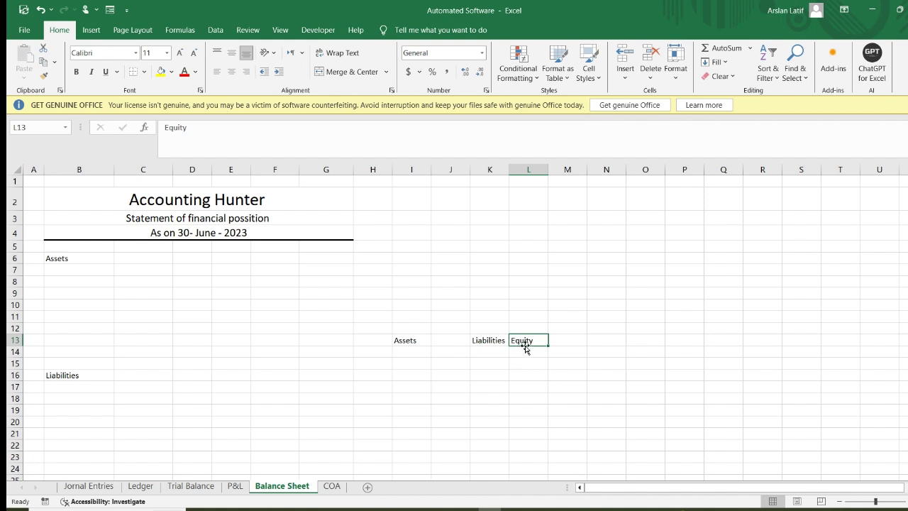
Enter the section heading "Equity" in cell B19 and clear the accounting equation labels from I13:L13.
click(97, 409)
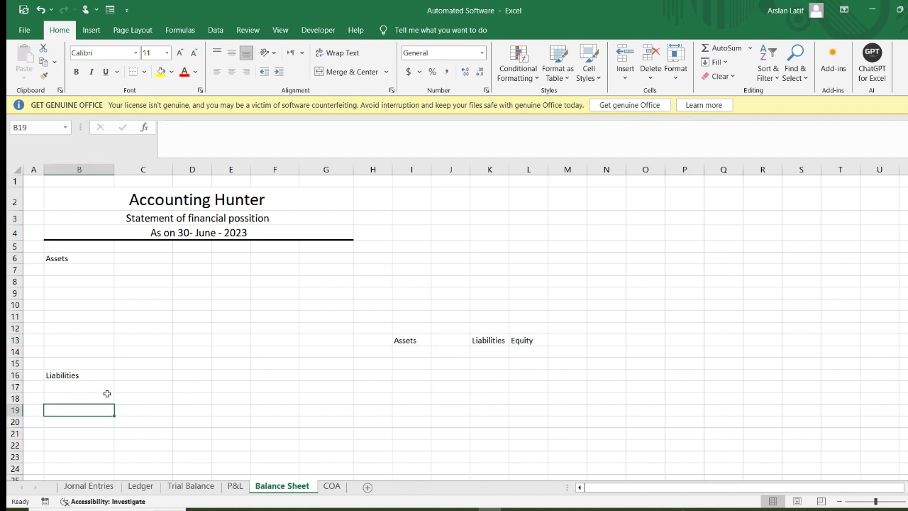
text(Equity)
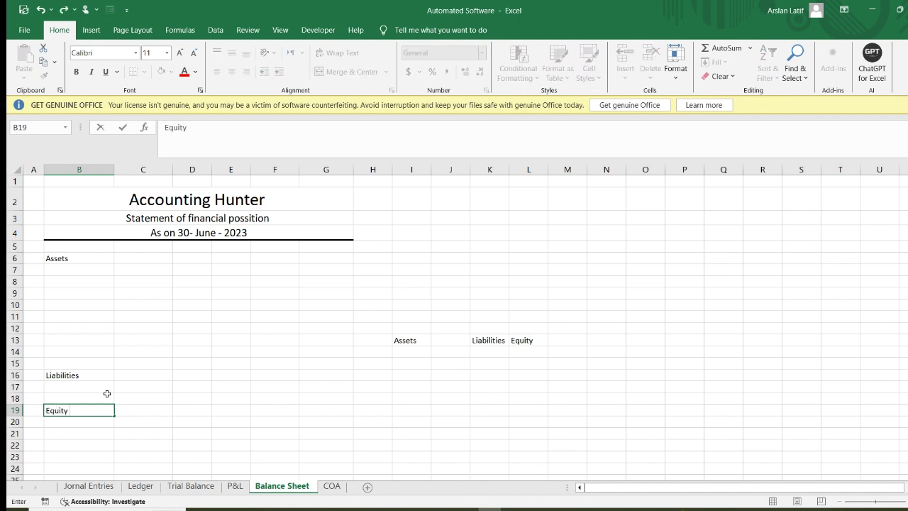
key(Return)
drag(409, 339, 535, 336)
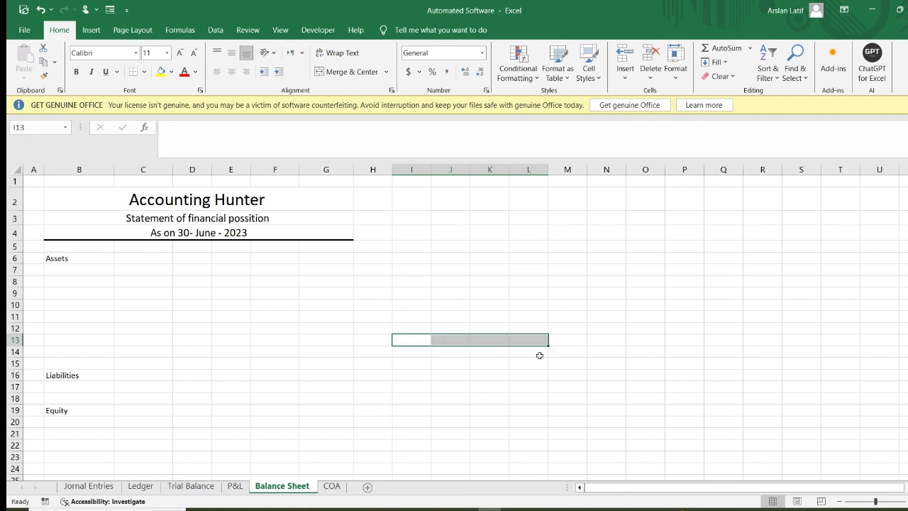
click(533, 362)
Move the Equity heading from B19 down to B23, leaving more blank rows under Liabilities.
scroll(92, 257, down, 1)
drag(57, 212, 257, 296)
click(141, 347)
drag(56, 328, 87, 355)
click(122, 375)
click(59, 362)
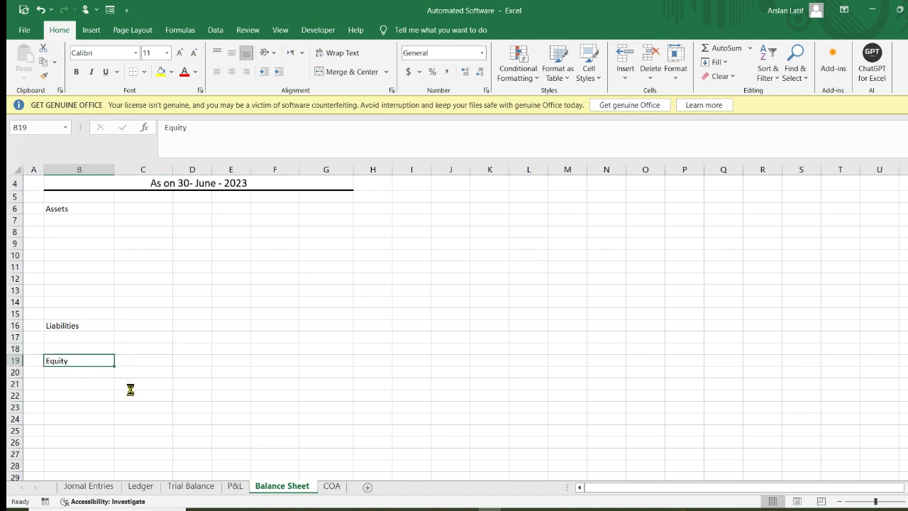
key(ctrl+c)
click(59, 383)
click(76, 405)
key(Return)
click(292, 374)
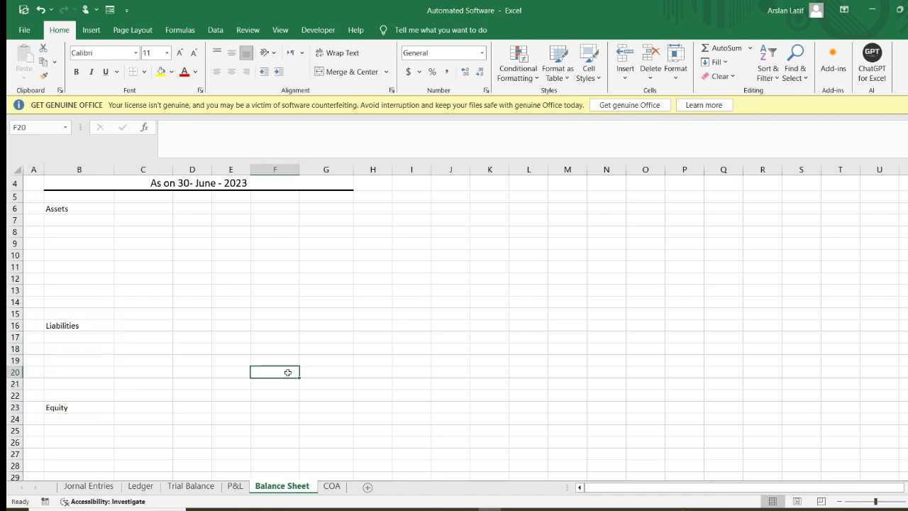
Format the Assets, Liabilities and Equity heading rows across columns B to G as bold with font size 16.
click(63, 325)
scroll(68, 302, up, 1)
click(60, 258)
scroll(114, 369, down, 1)
ctrl+click(75, 326)
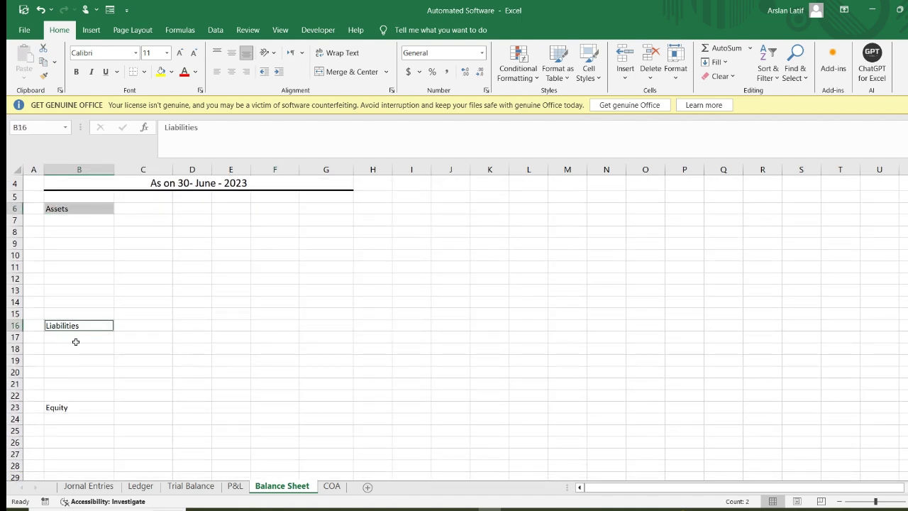
ctrl+click(68, 407)
drag(100, 208, 330, 206)
drag(87, 325, 334, 327)
drag(83, 407, 317, 408)
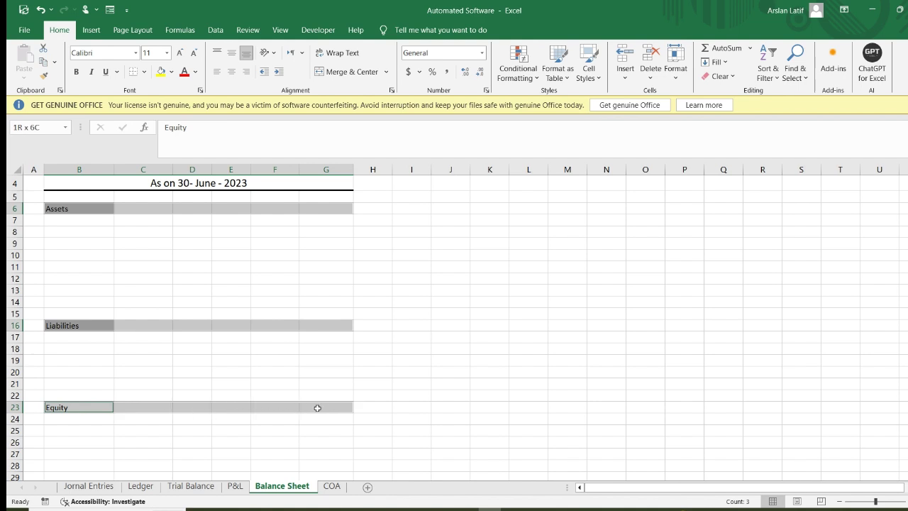
click(179, 52)
click(179, 52)
click(179, 53)
scroll(199, 244, up, 1)
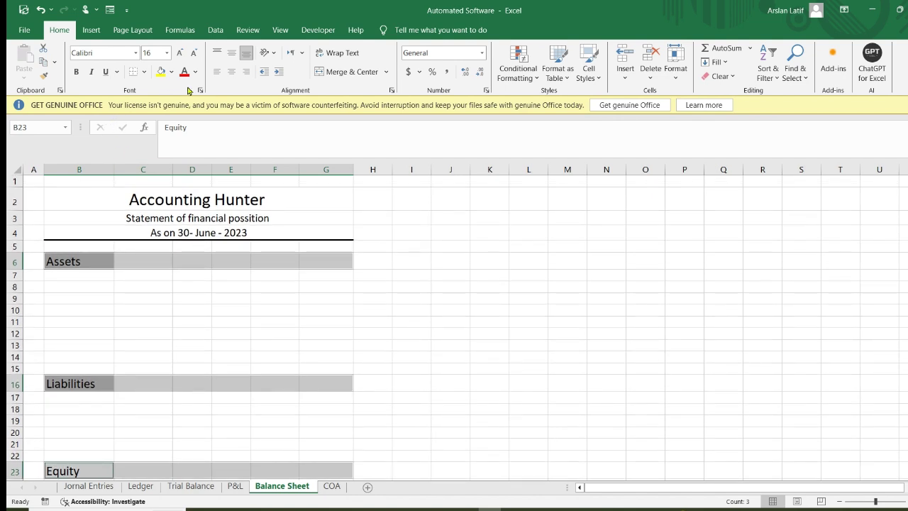
click(76, 71)
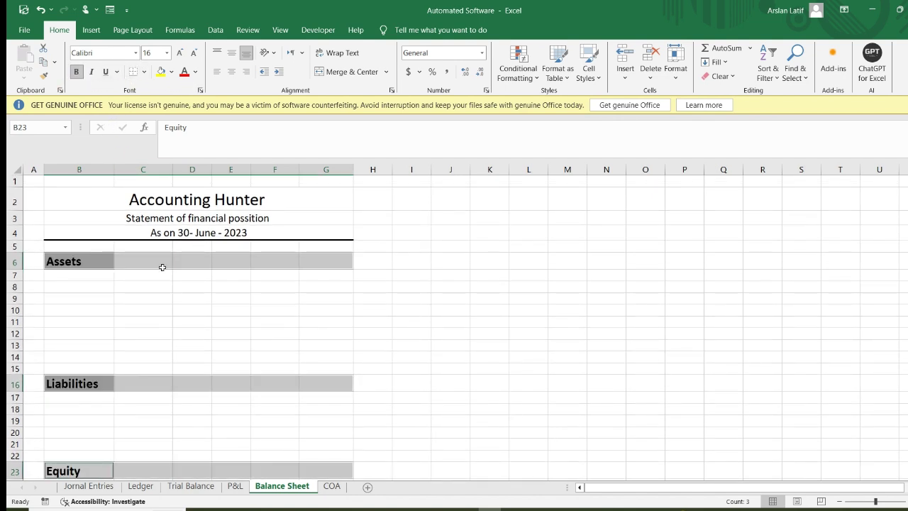
Fill the three section heading rows with Blue, Accent 1, Lighter 80%.
click(171, 71)
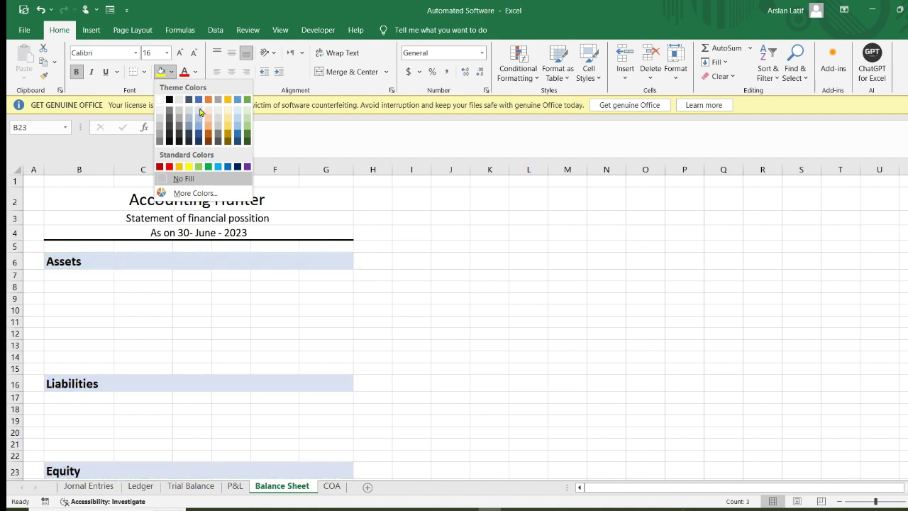
click(159, 124)
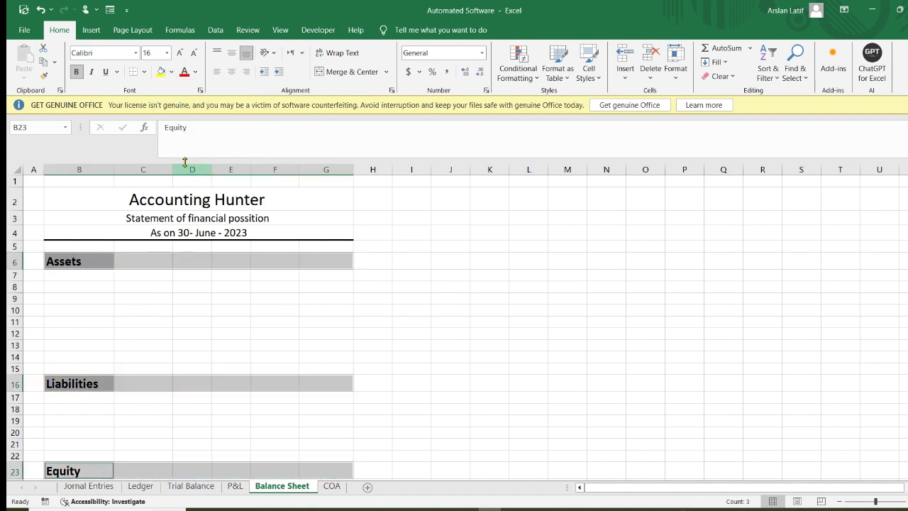
click(171, 72)
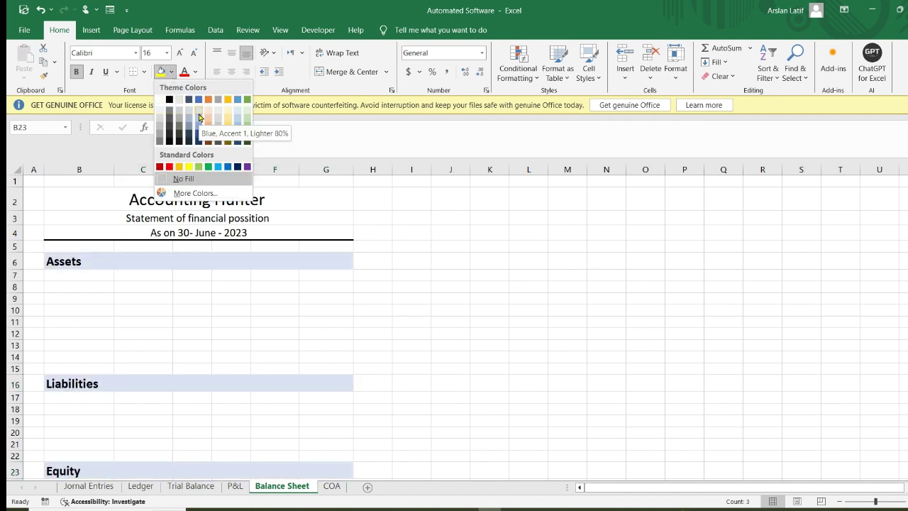
click(199, 118)
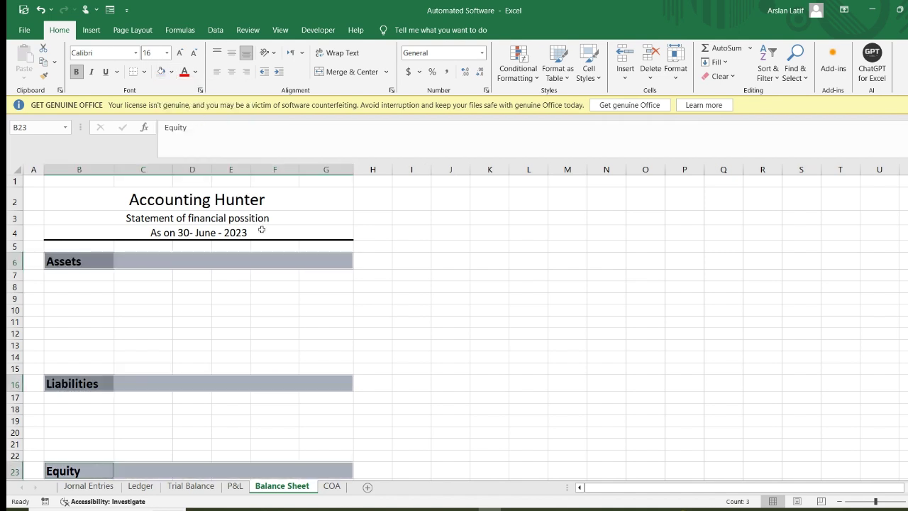
click(273, 326)
click(206, 359)
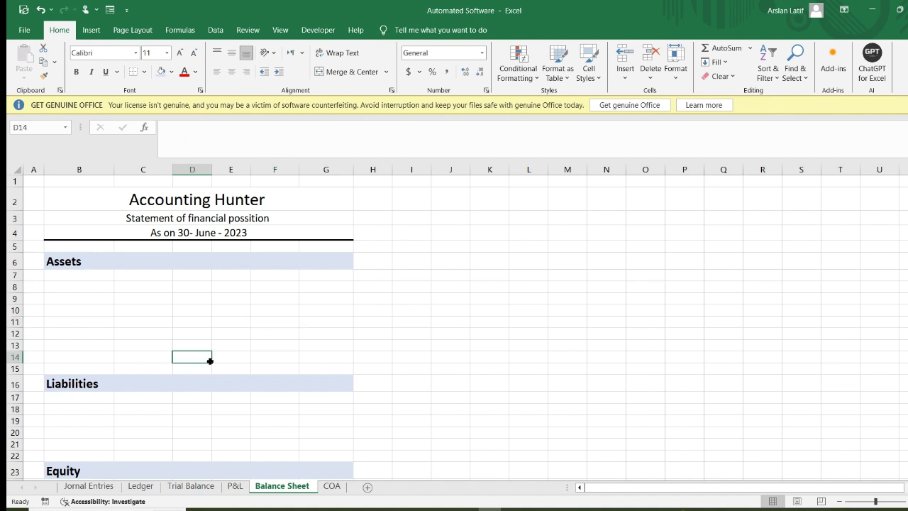
Select cell C7 under the Assets heading as the starting cell for the asset items.
click(328, 247)
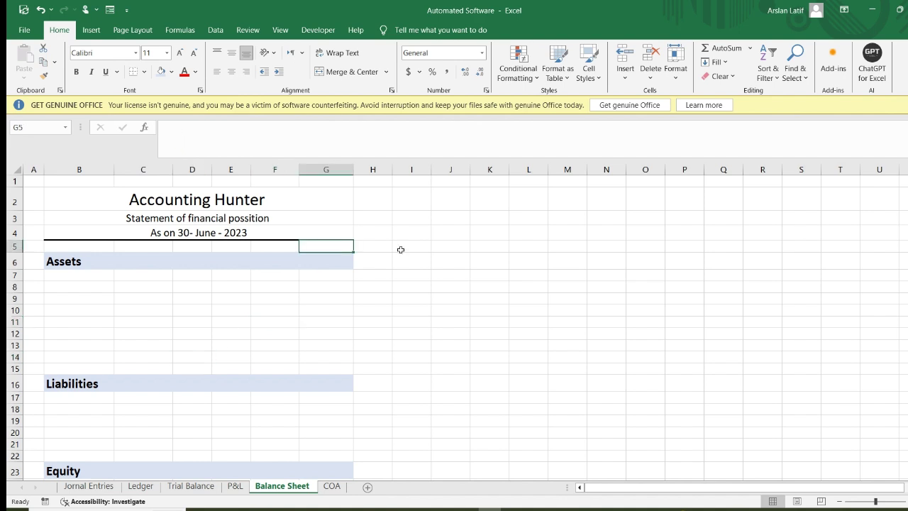
key(Down)
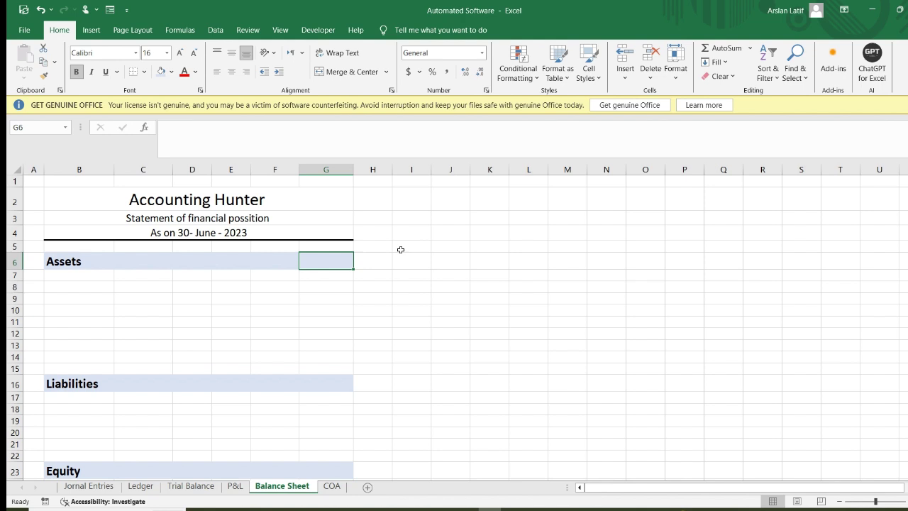
key(Left)
key(Left)
key(Left)
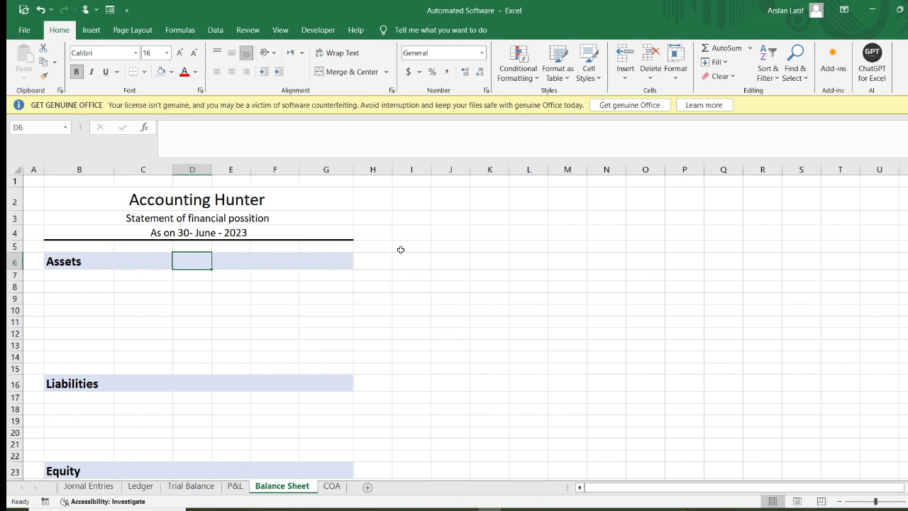
click(121, 274)
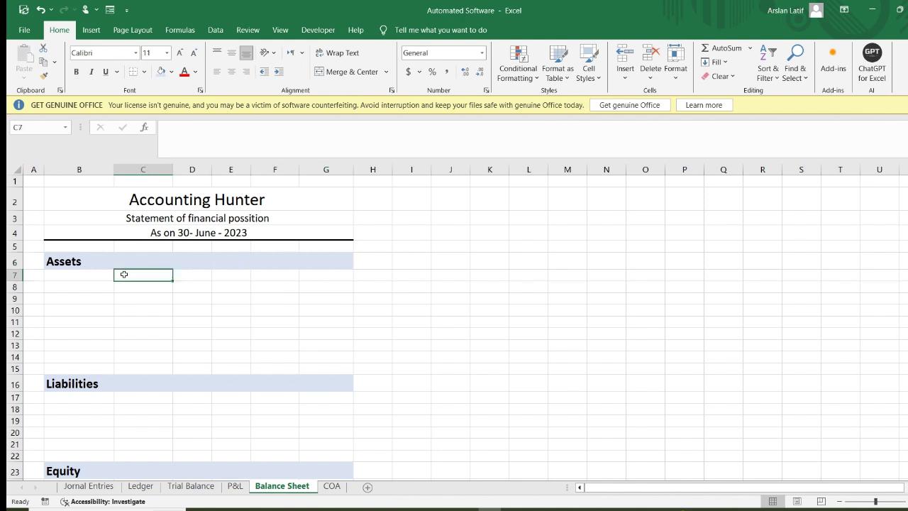
On the Trial Balance sheet, classify Electricity and Meal as "Expenses" in cells G14 and G15.
click(192, 486)
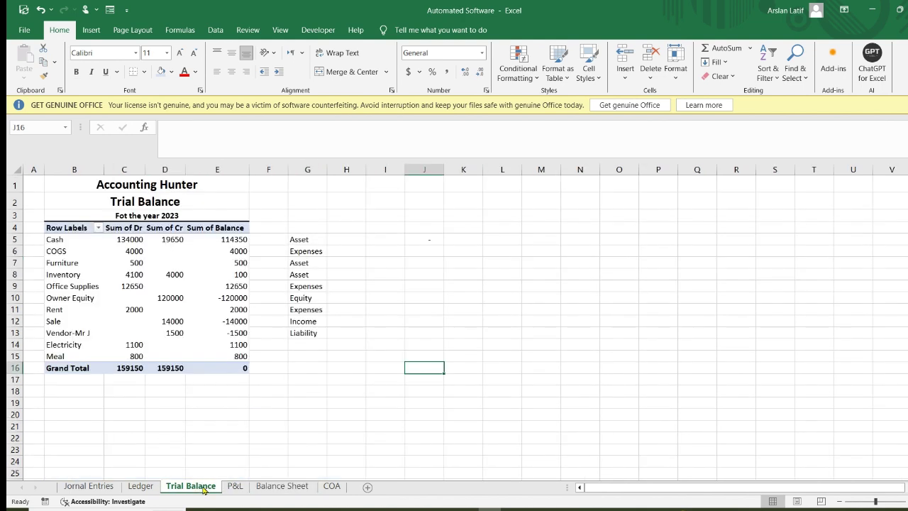
click(308, 347)
click(317, 336)
click(69, 346)
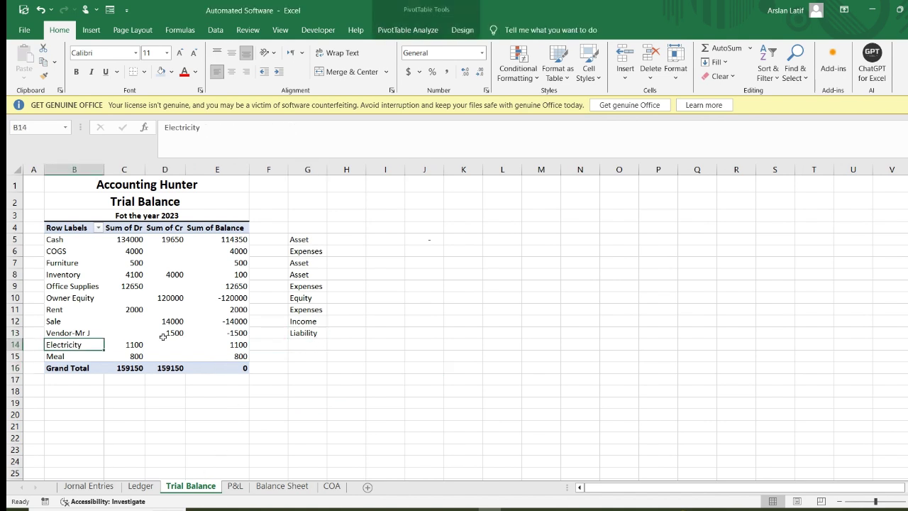
click(122, 344)
key(Right)
key(Right)
key(Right)
key(Right)
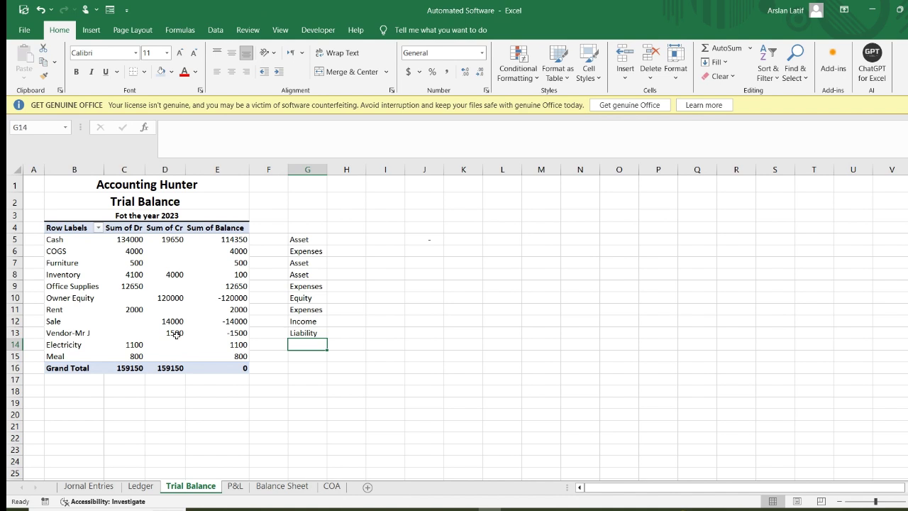
text(Ex)
key(Return)
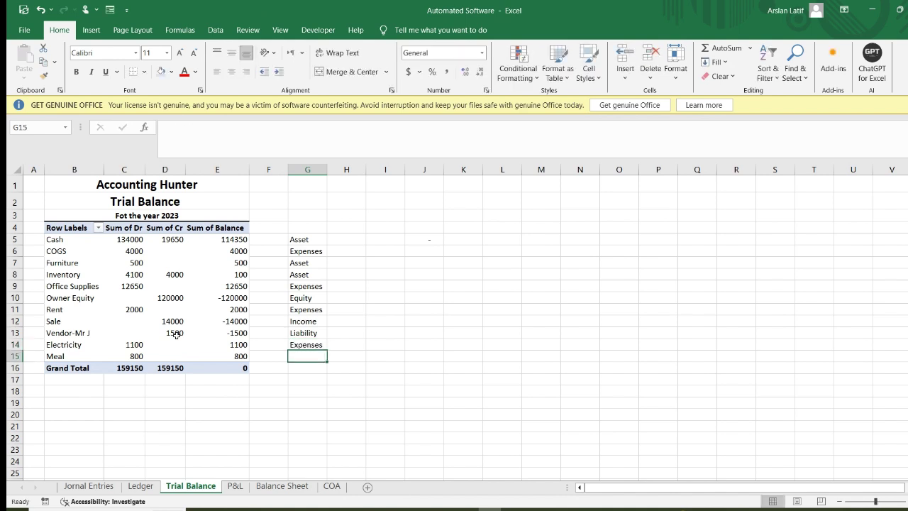
text(Expenses)
key(Return)
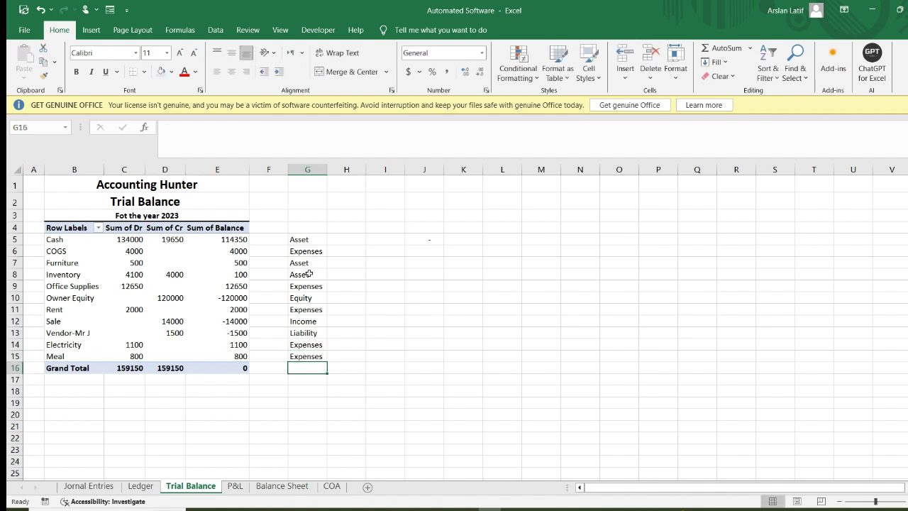
Add a filter to the account classification column G4:G15 beside the trial balance.
drag(305, 241, 307, 356)
click(383, 252)
drag(313, 321, 314, 355)
click(768, 71)
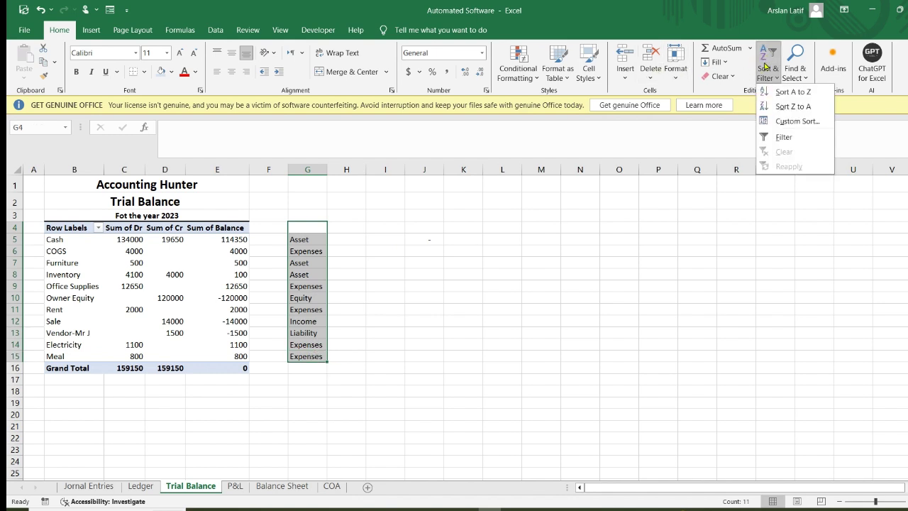
click(784, 137)
click(586, 298)
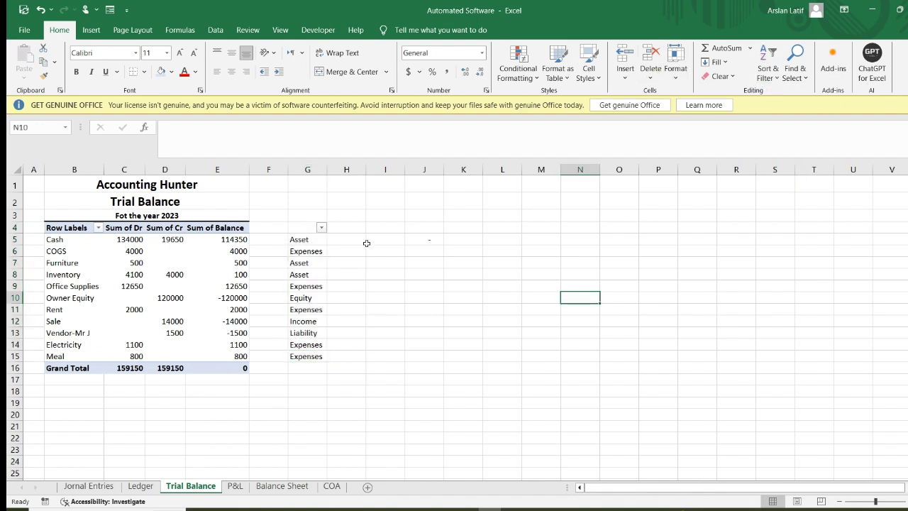
Filter the classification column to show only Asset, Equity and Liability, excluding Expenses and Income.
click(321, 228)
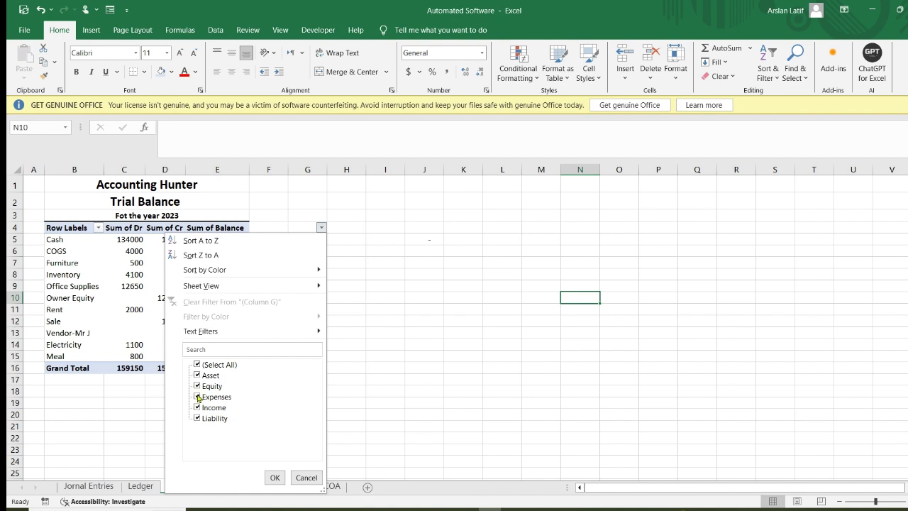
click(279, 477)
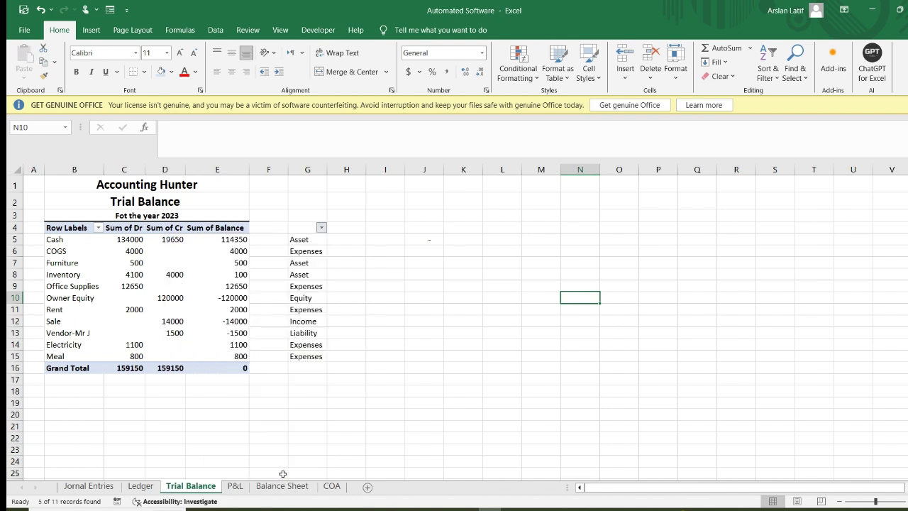
drag(294, 239, 305, 288)
click(331, 317)
click(299, 241)
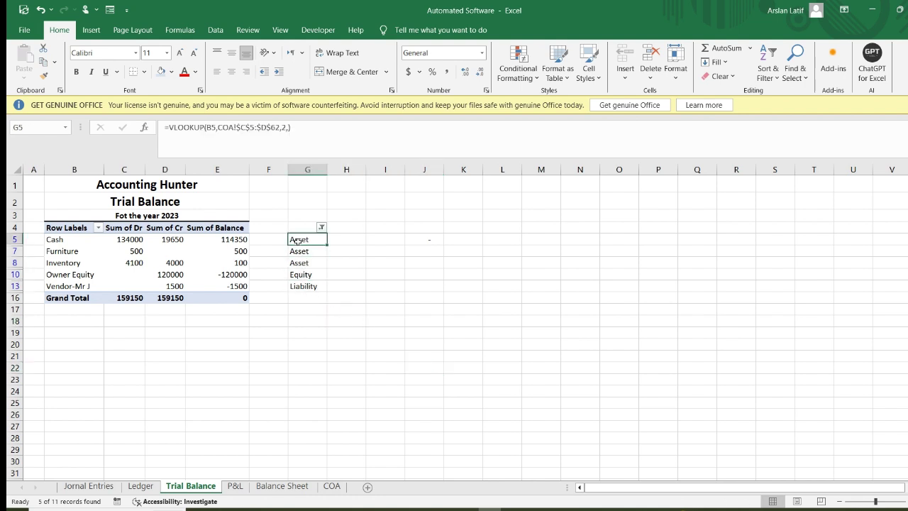
Copy the Cash, Furniture and Inventory account names from the trial balance into C7:C9 of the Balance Sheet.
drag(65, 239, 79, 257)
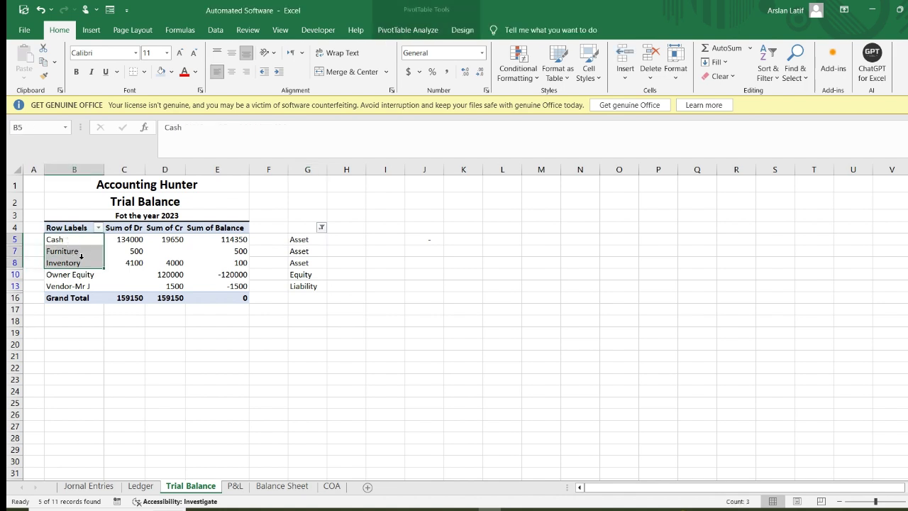
key(ctrl+c)
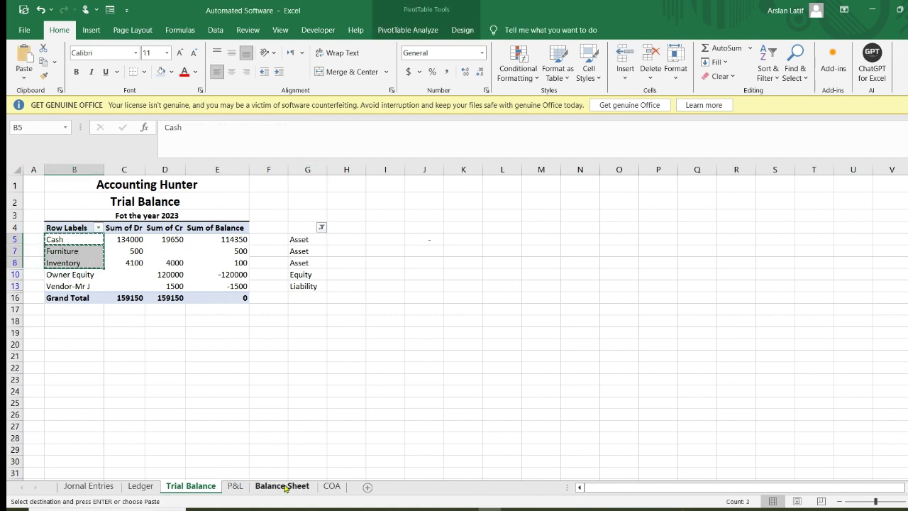
click(268, 487)
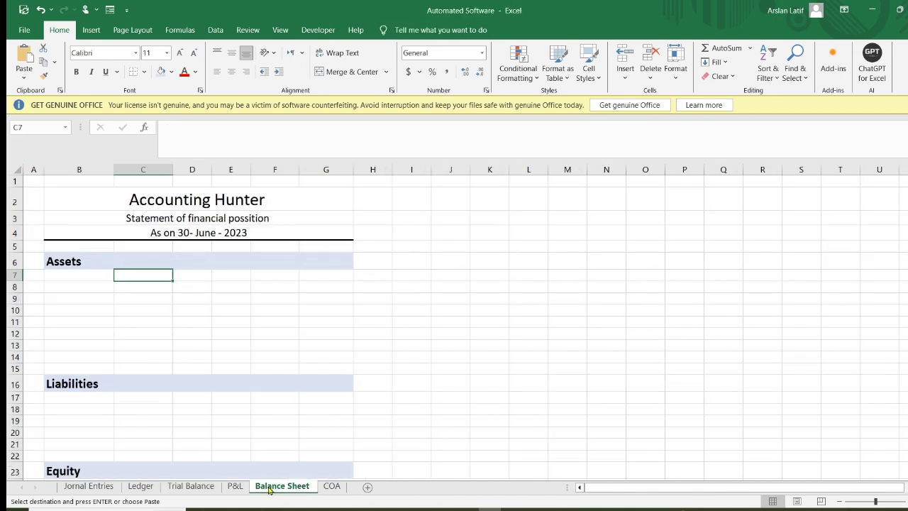
key(ctrl+v)
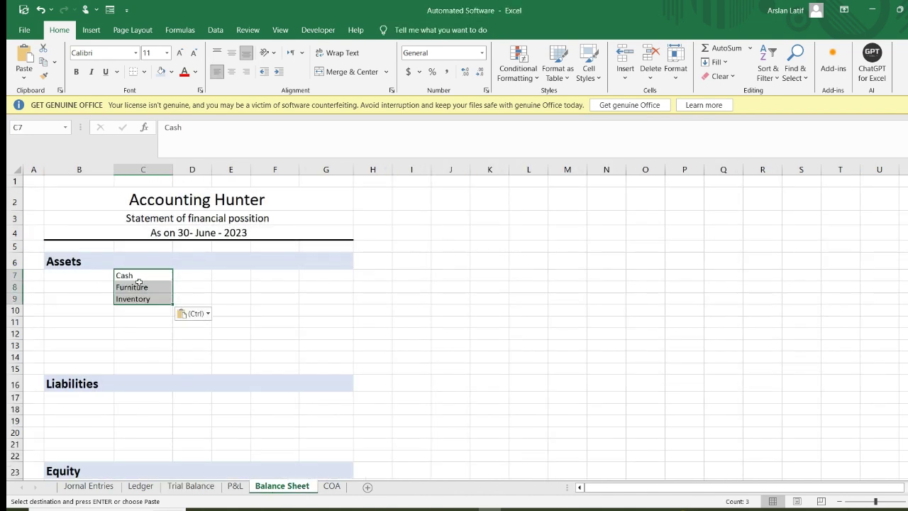
click(278, 310)
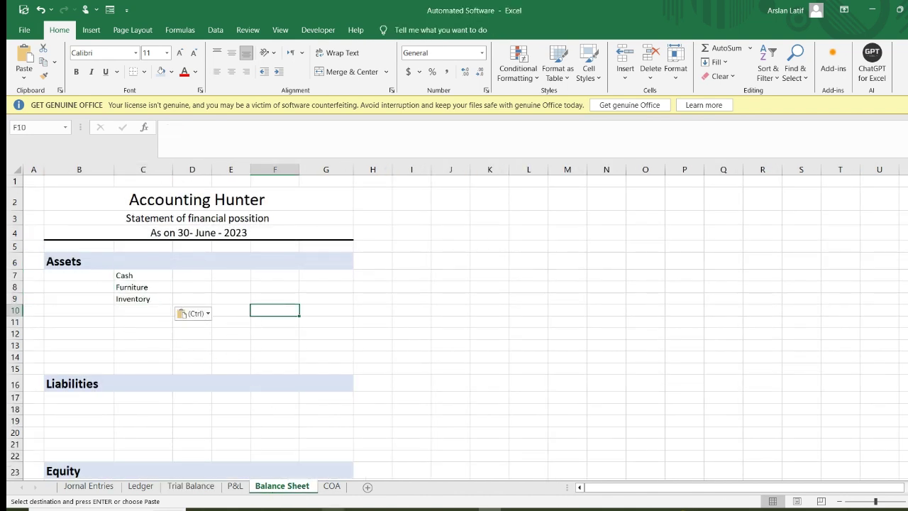
Copy the vendor account name classified as Liability from the Trial Balance into C18 of the Balance Sheet, under Liabilities.
click(191, 486)
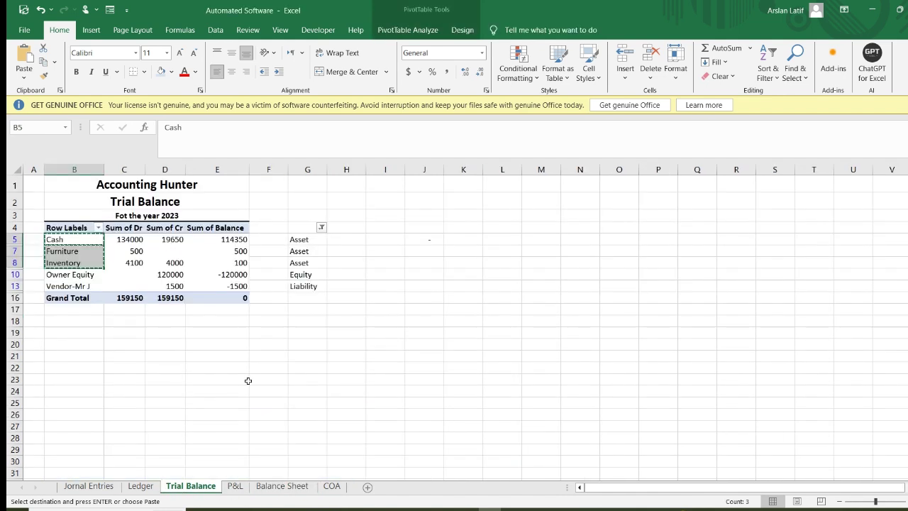
click(305, 274)
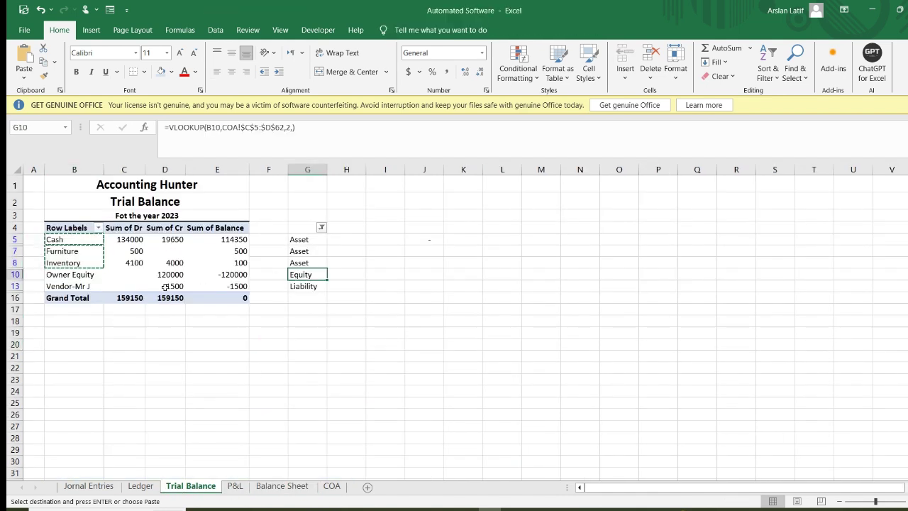
click(80, 286)
key(ctrl+c)
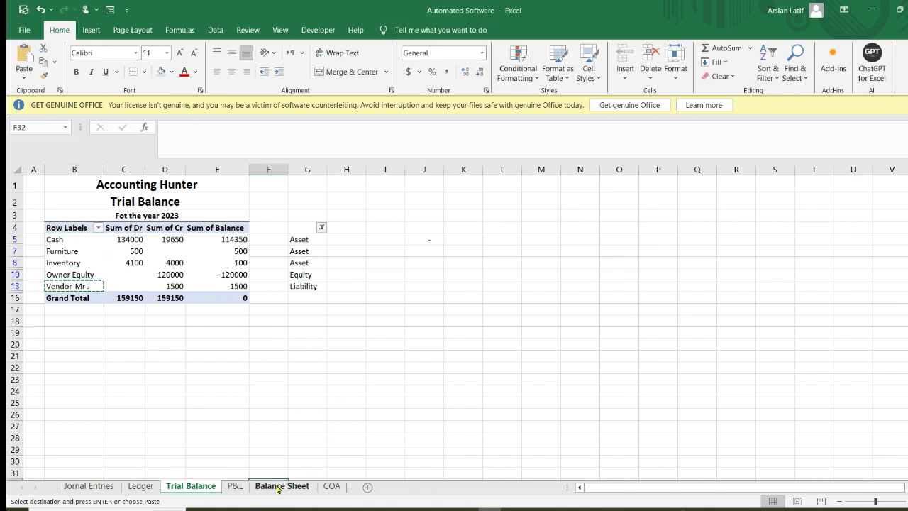
click(281, 486)
click(135, 411)
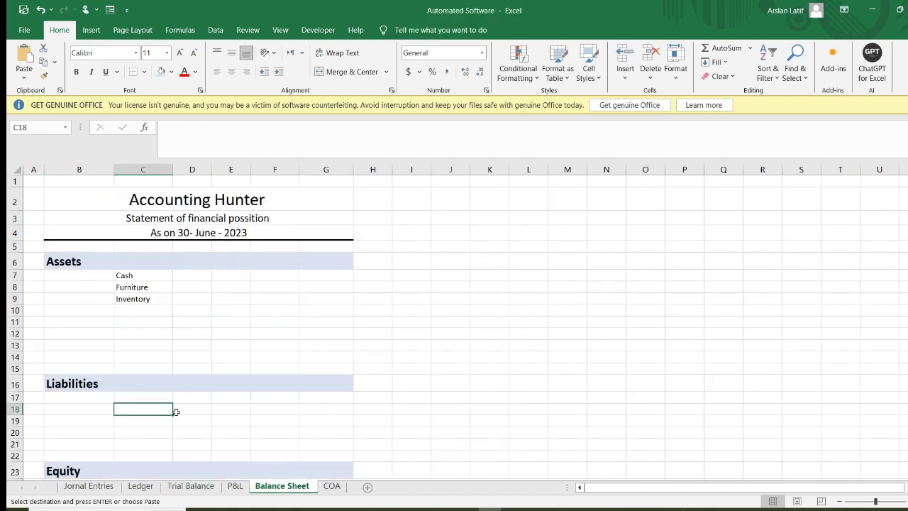
key(ctrl+v)
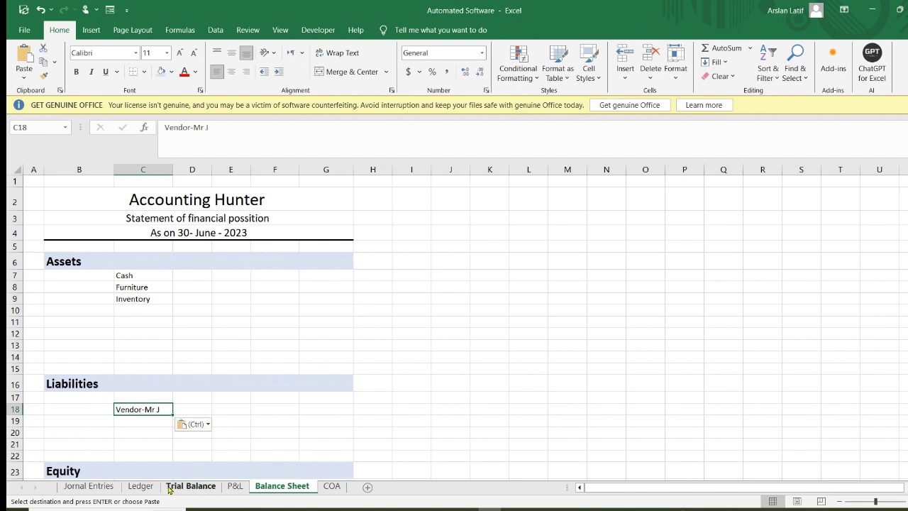
Copy the Owner Equity account name from the Trial Balance into C25 of the Balance Sheet, under Equity.
click(188, 488)
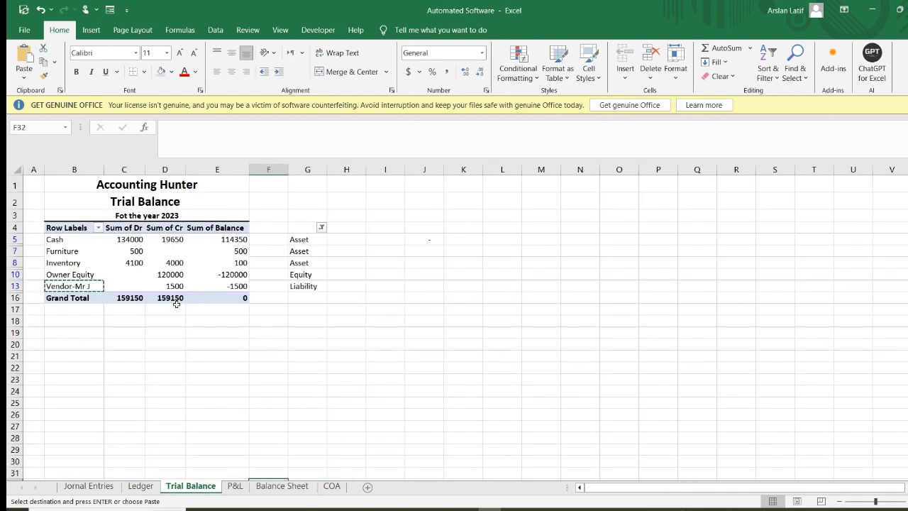
click(74, 276)
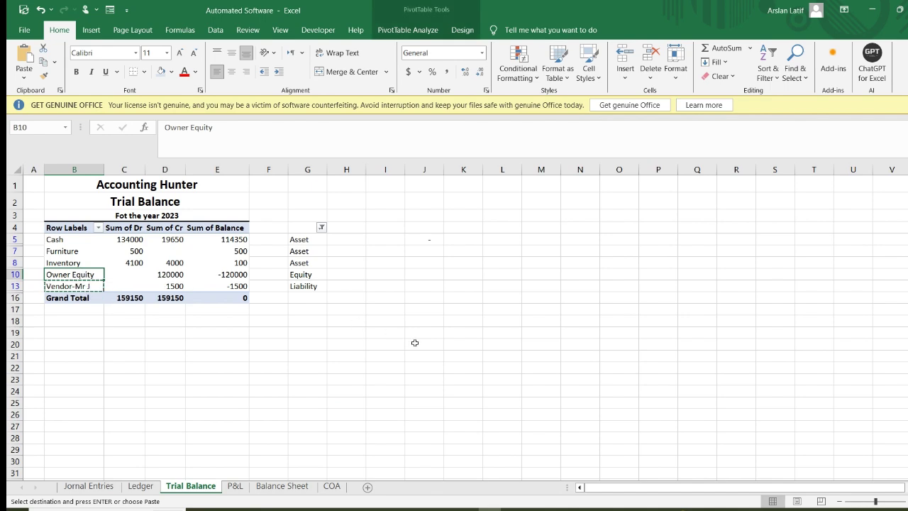
key(ctrl+c)
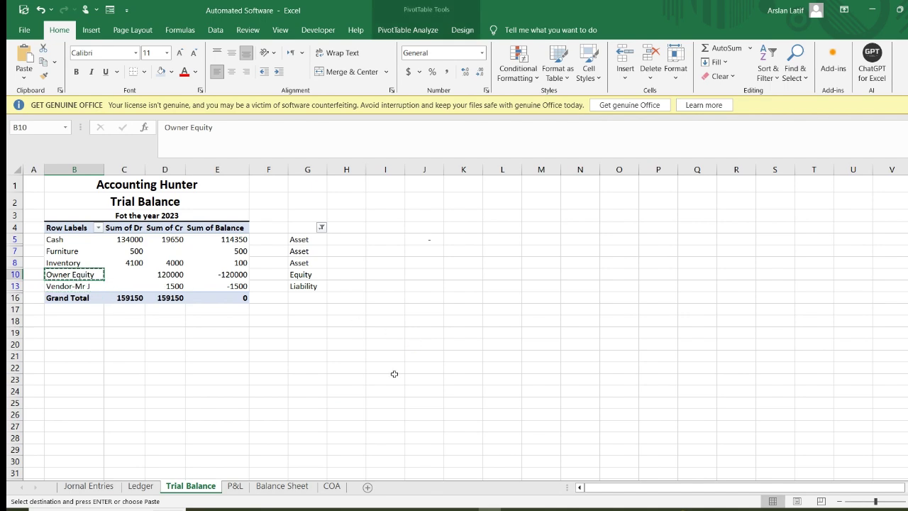
click(273, 487)
scroll(241, 372, down, 4)
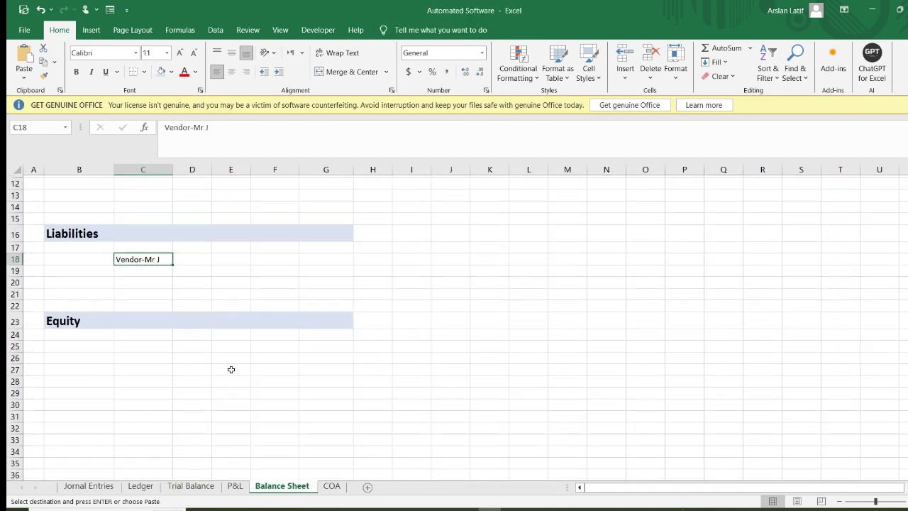
click(149, 333)
key(ctrl+v)
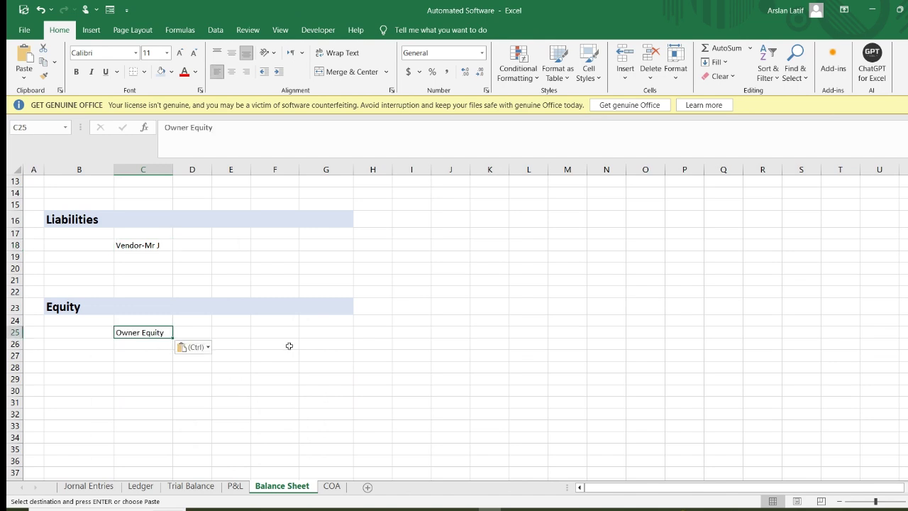
Delete the empty cells B11:G14 between the Assets and Liabilities sections, shifting the cells up.
scroll(296, 346, up, 2)
scroll(297, 346, up, 2)
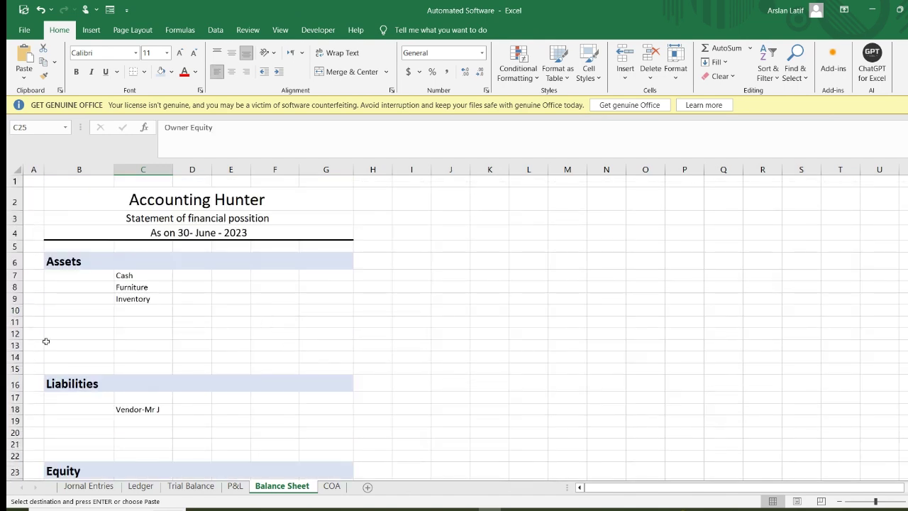
drag(71, 320, 244, 334)
click(277, 348)
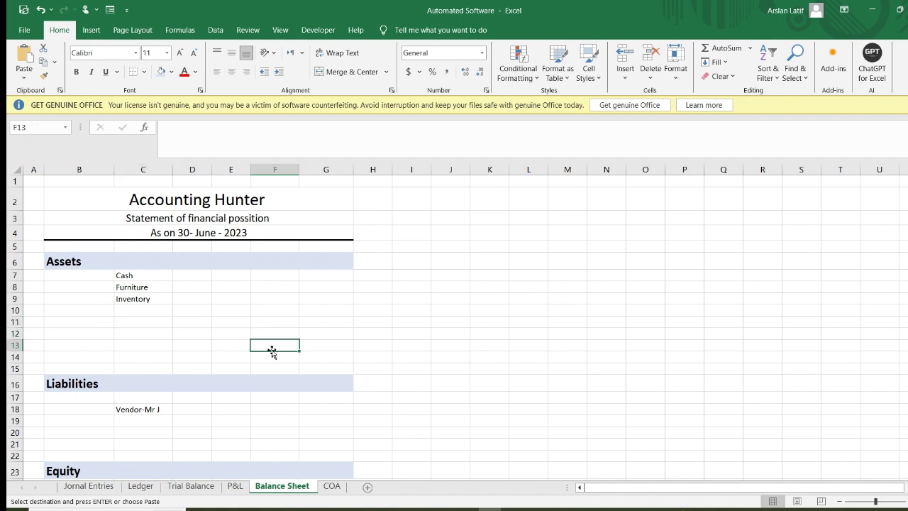
drag(77, 325, 334, 361)
right_click(219, 353)
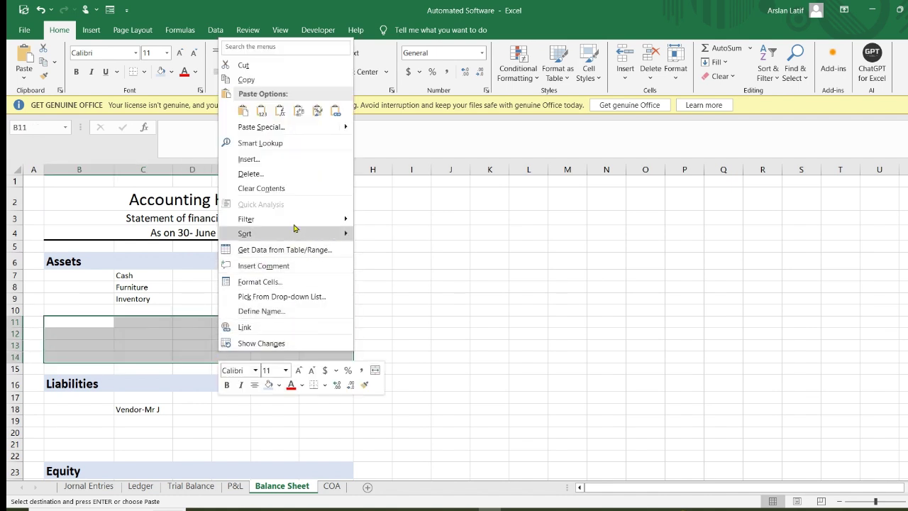
click(248, 175)
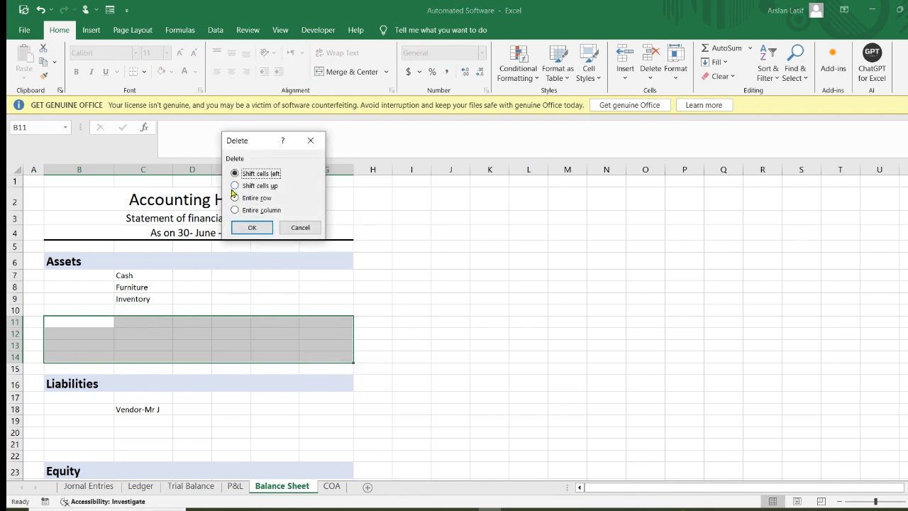
click(235, 185)
click(241, 227)
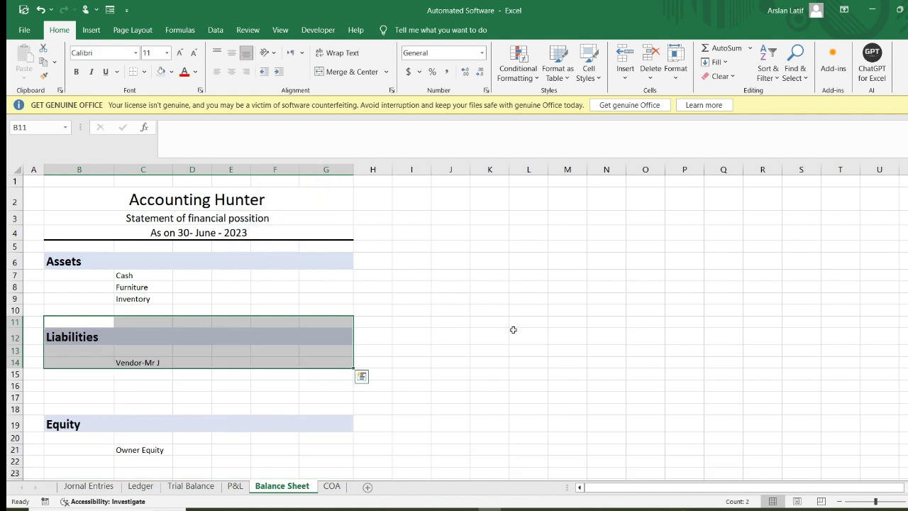
click(505, 374)
Delete the empty cells B17:G18 above the Equity heading, shifting the cells up.
scroll(149, 378, down, 1)
drag(59, 348, 332, 357)
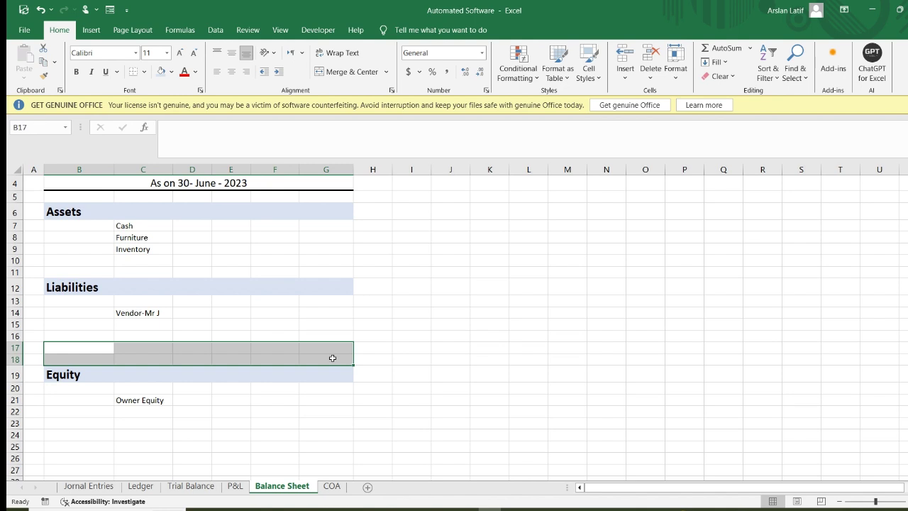
key(alt)
key(h)
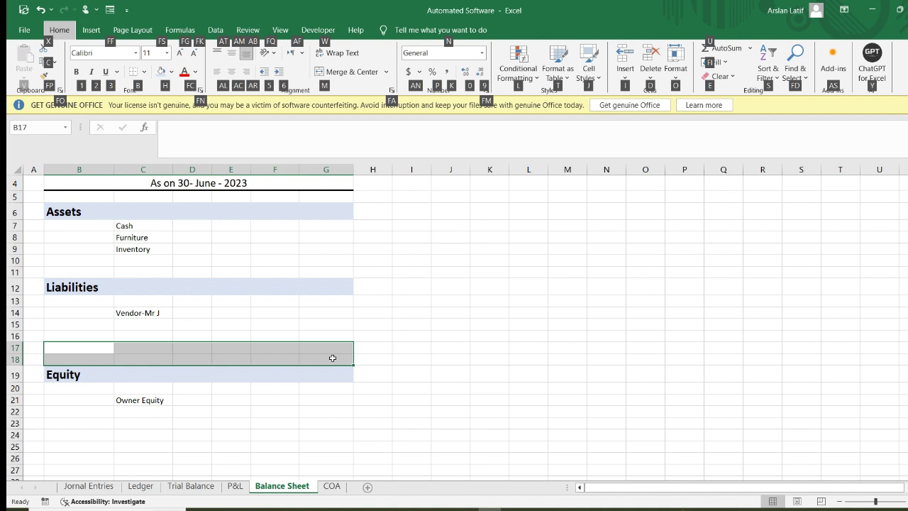
key(d)
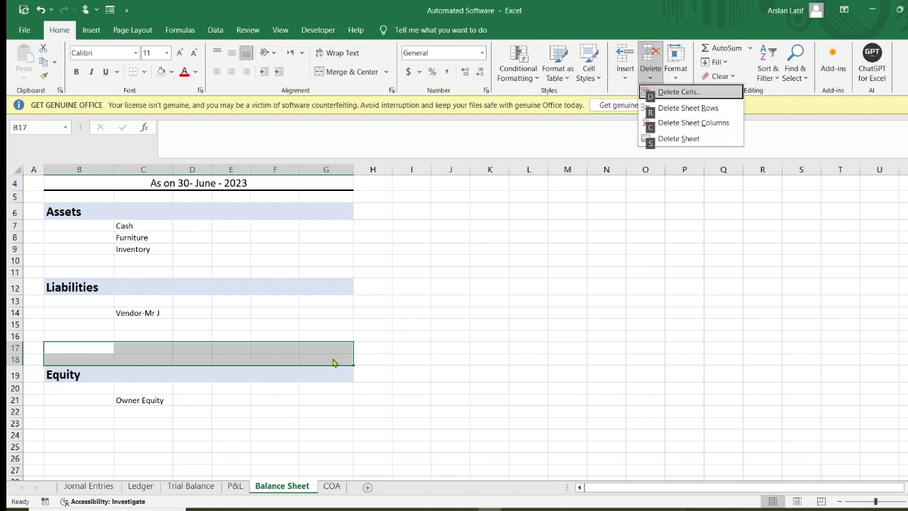
key(Down)
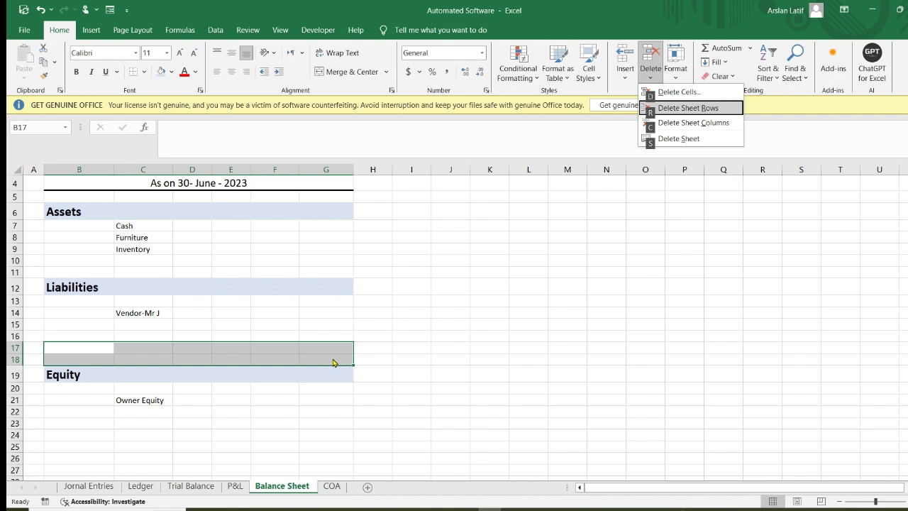
key(Up)
key(Return)
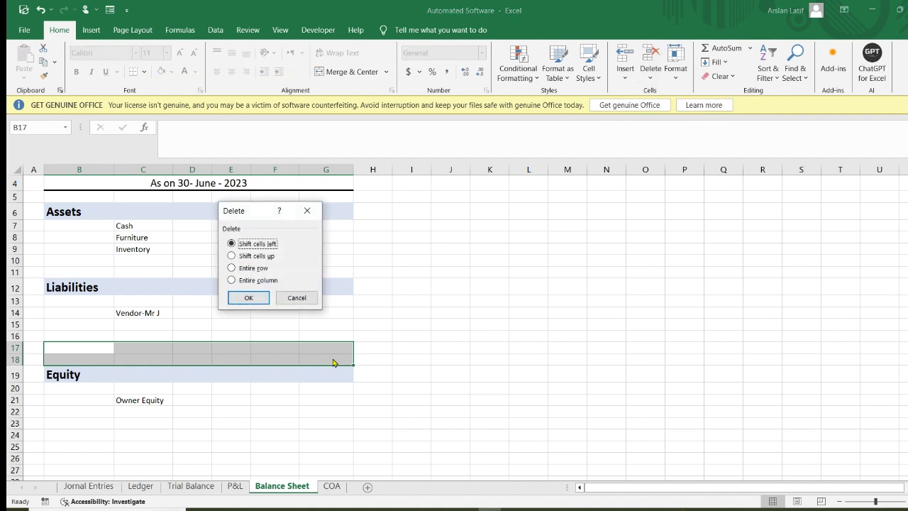
click(234, 256)
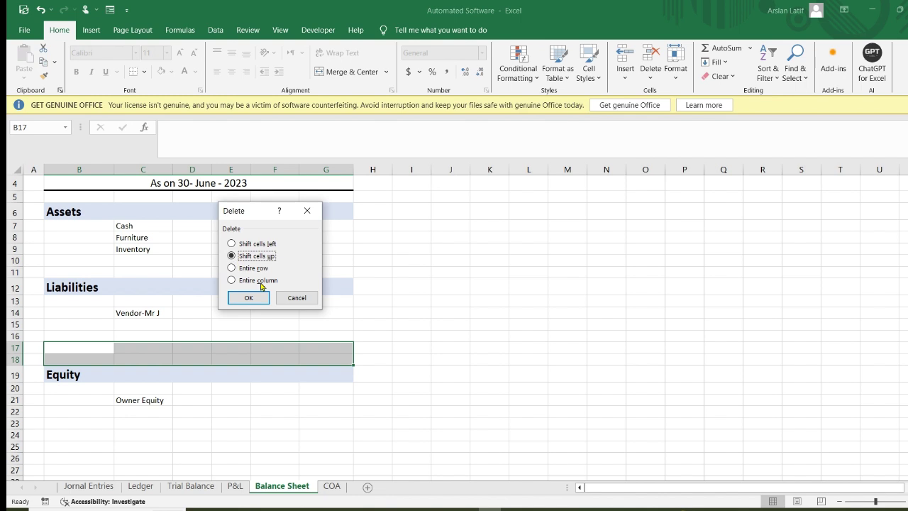
click(245, 298)
click(382, 379)
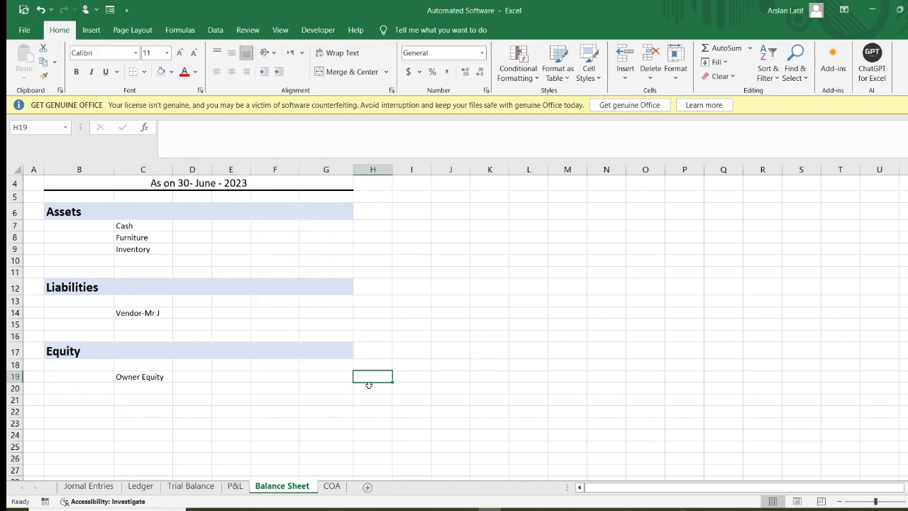
scroll(240, 355, up, 1)
scroll(240, 355, down, 1)
scroll(239, 356, up, 1)
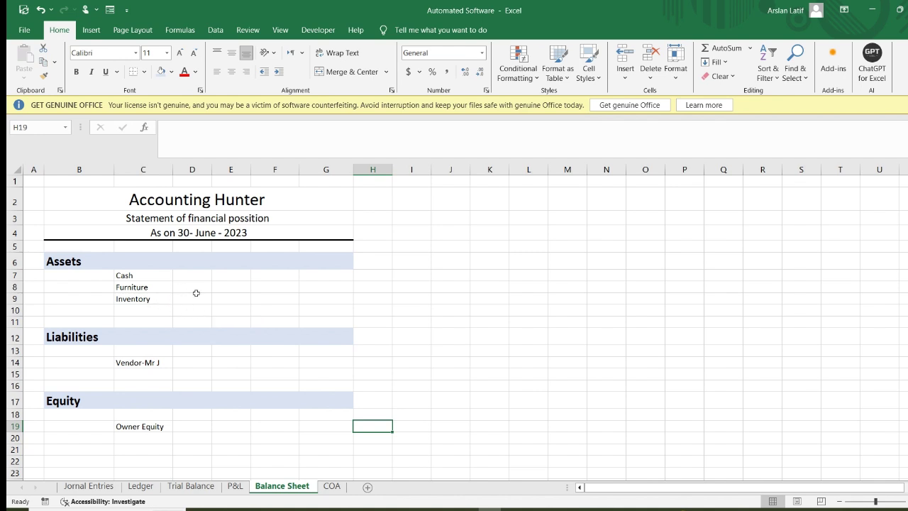
click(191, 299)
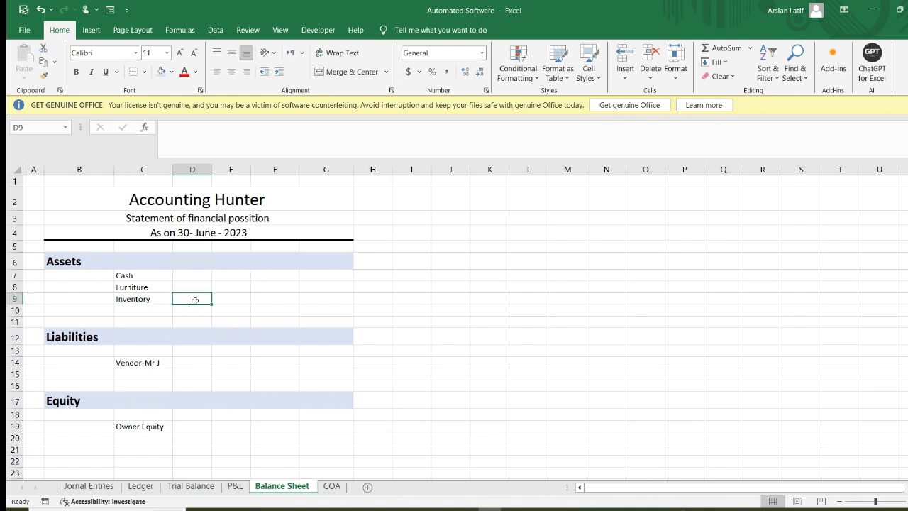
click(260, 275)
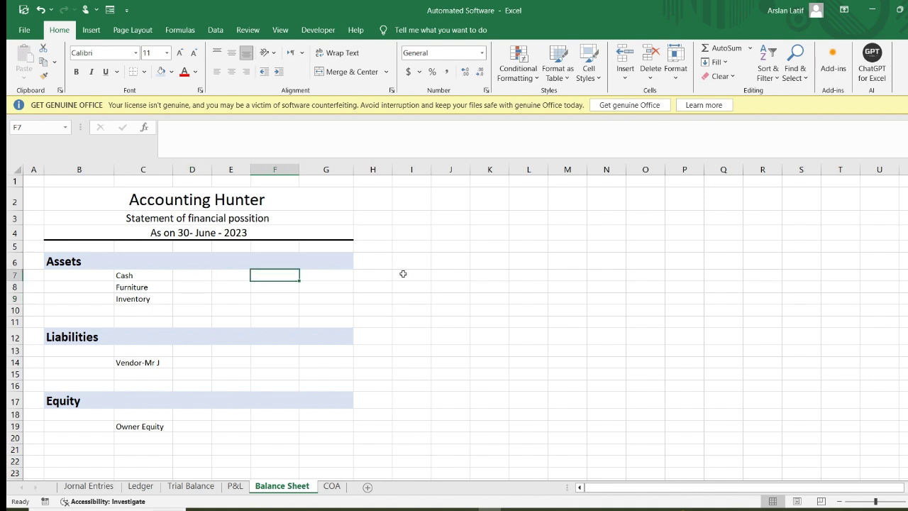
text(=v)
key(Escape)
key(Escape)
key(Escape)
Start a VLOOKUP formula in F7 of the Balance Sheet with the Cash cell C7 as the lookup value.
ctrl+scroll(286, 340, up, 4)
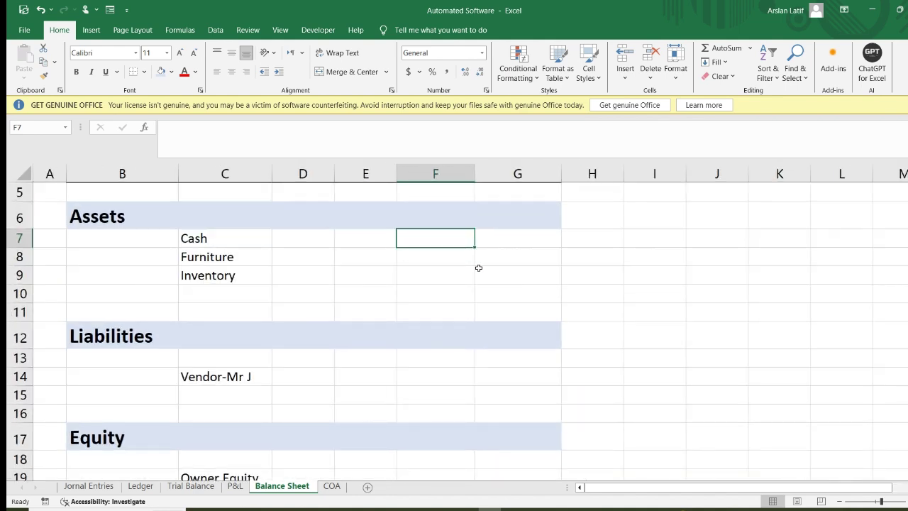
scroll(470, 255, up, 2)
text(=)
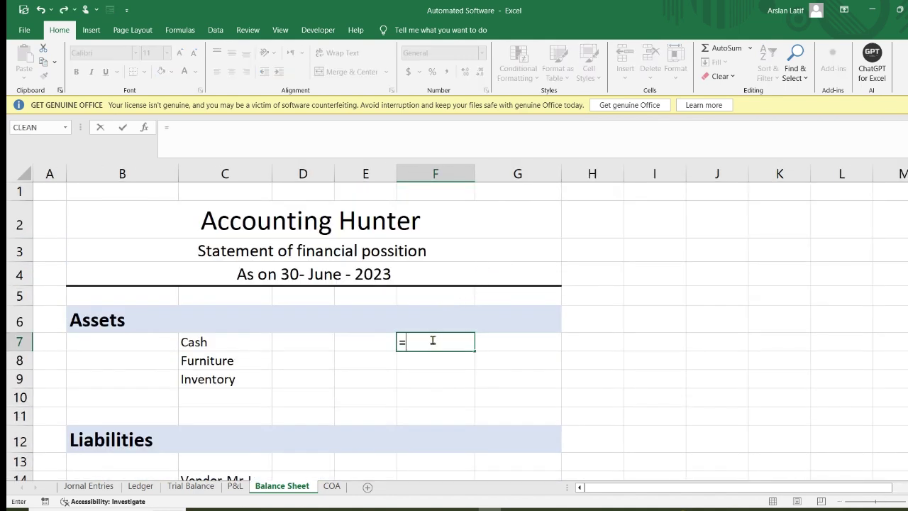
text(vlookup()
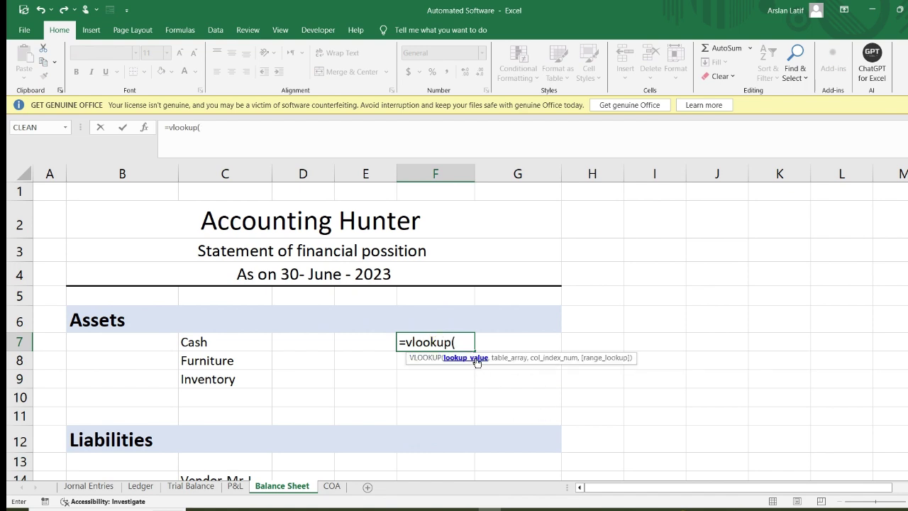
click(204, 339)
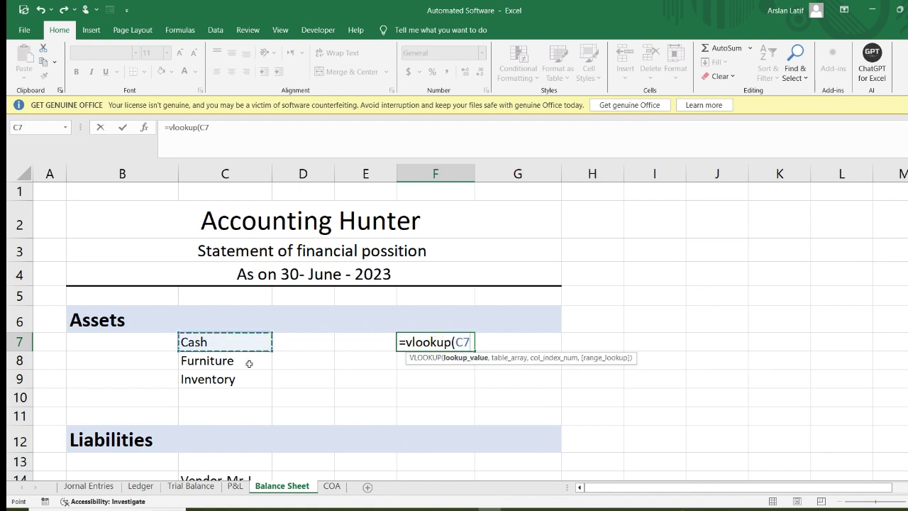
text(,)
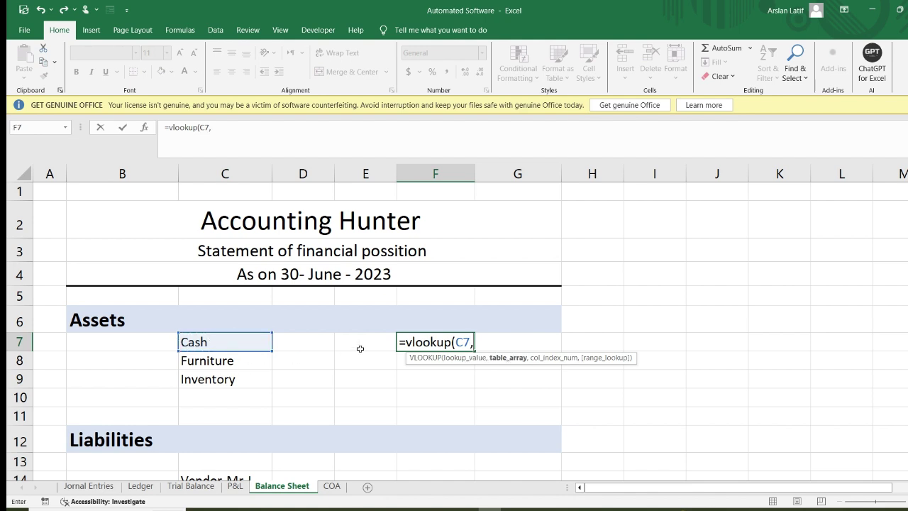
Try to set the VLOOKUP table array to B4:E16 on the Trial Balance sheet, returning to the Balance Sheet before adding the comma.
click(191, 486)
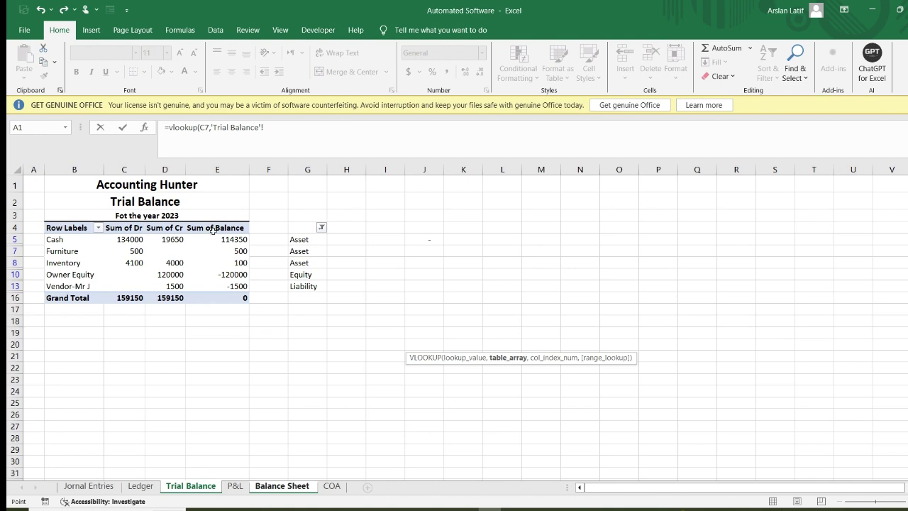
click(306, 231)
drag(54, 228, 192, 295)
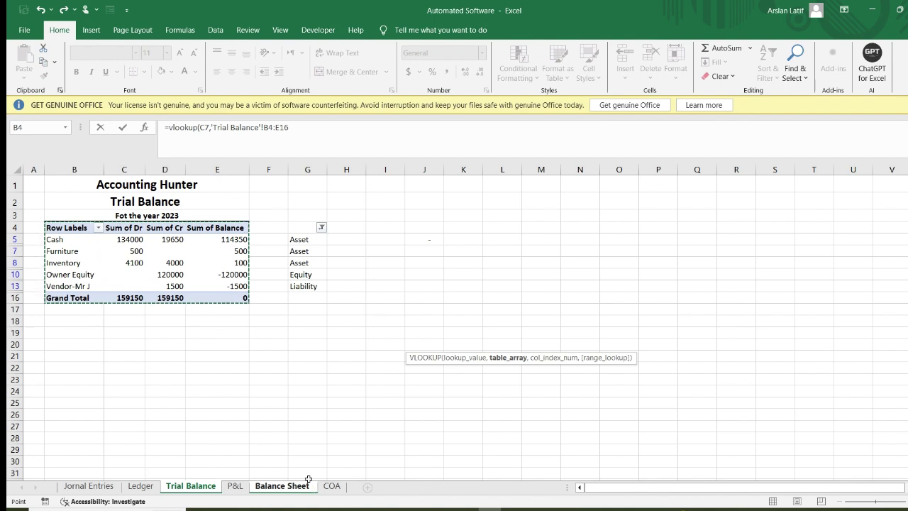
click(277, 489)
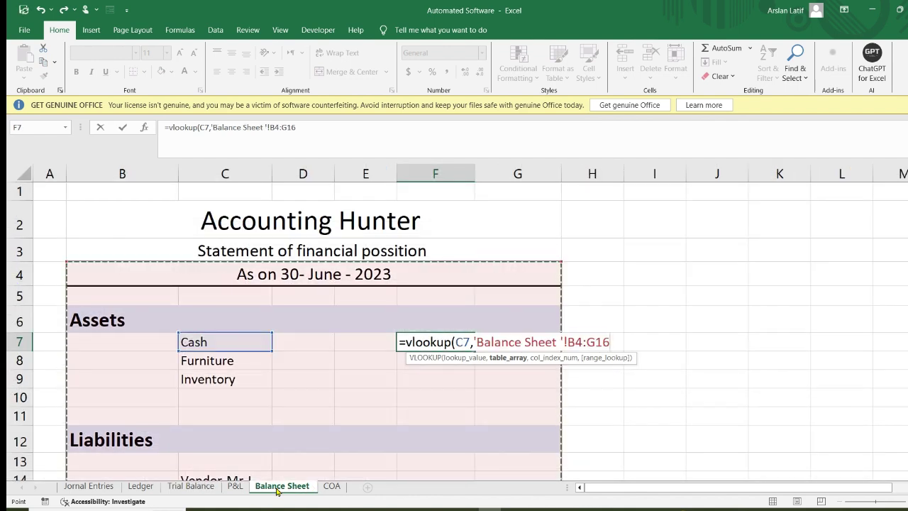
text(,)
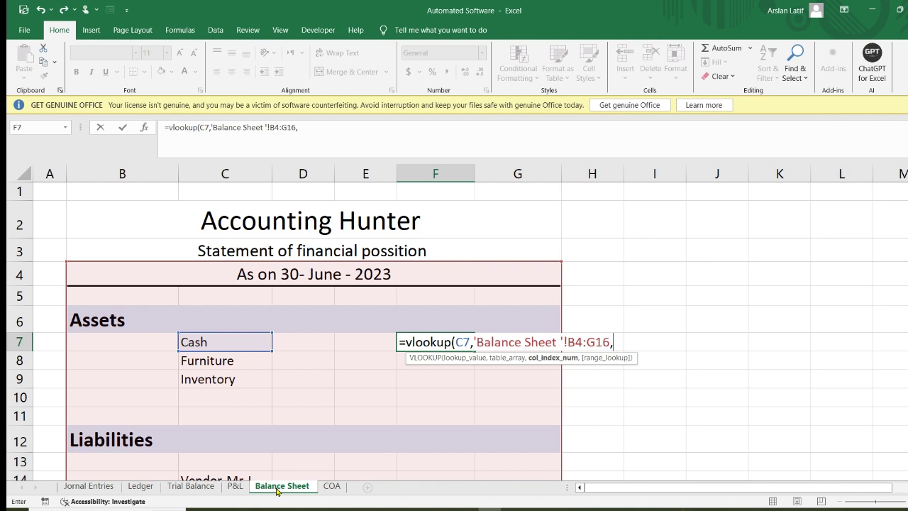
Remove the mistaken Balance Sheet table array from the VLOOKUP formula in F7, keeping C7 as the lookup value.
key(BackSpace)
key(BackSpace)
key(BackSpace)
key(BackSpace)
key(BackSpace)
key(BackSpace)
key(BackSpace)
key(BackSpace)
key(BackSpace)
key(BackSpace)
key(BackSpace)
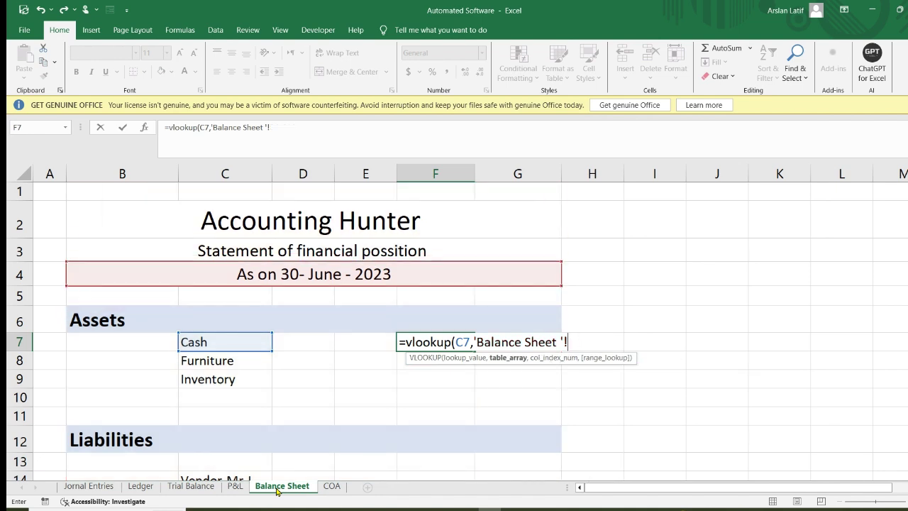
key(BackSpace)
key(BackSpace)
key(BackSpace)
key(BackSpace)
key(BackSpace)
key(BackSpace)
key(BackSpace)
key(BackSpace)
key(BackSpace)
key(BackSpace)
key(BackSpace)
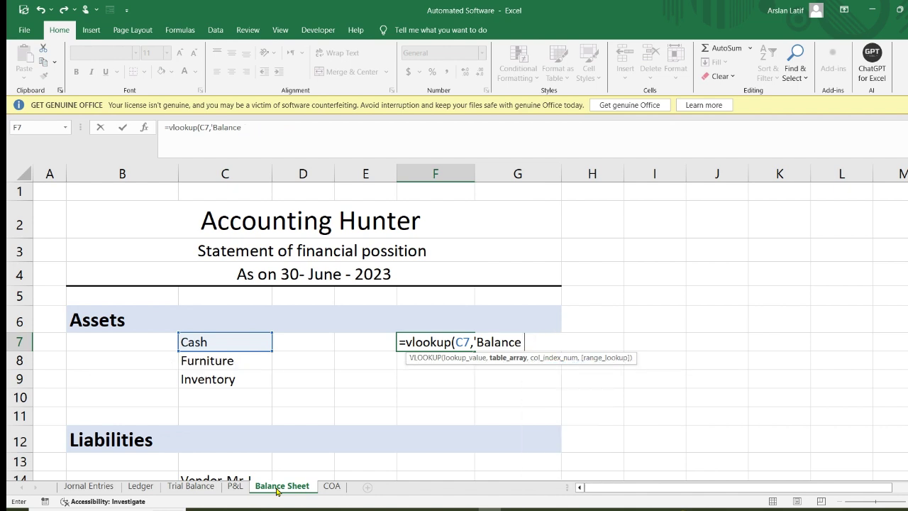
key(BackSpace)
key(BackSpace)
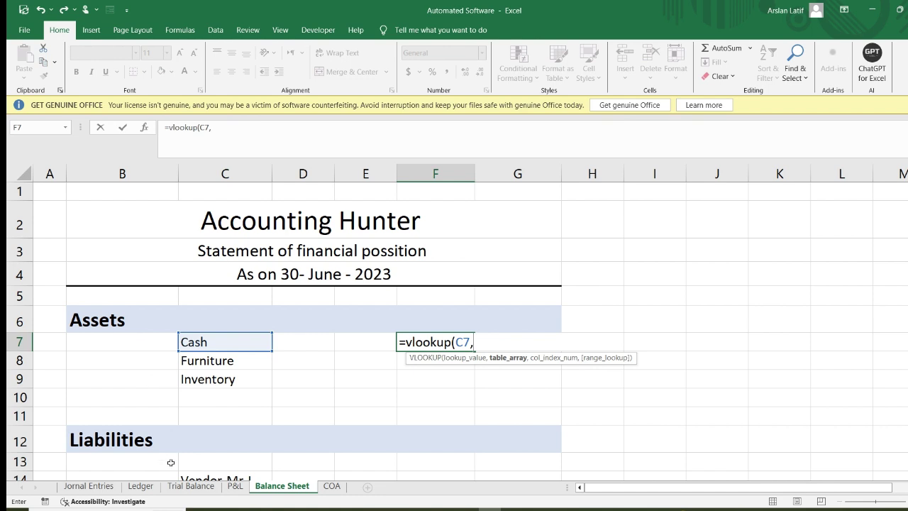
Complete the F7 VLOOKUP with B4:E16 on the Trial Balance sheet as table array, column index 4 and an empty range lookup argument.
click(190, 486)
drag(69, 229, 214, 300)
text(,4)
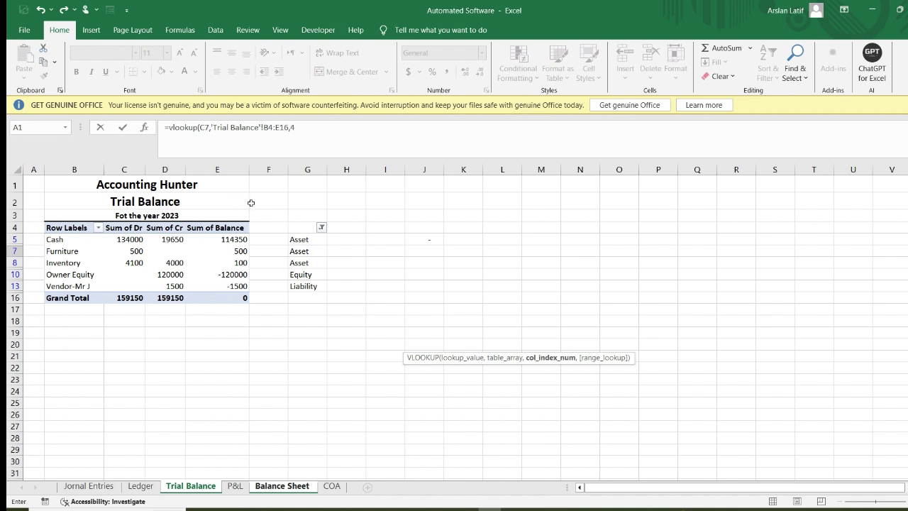
text(,)
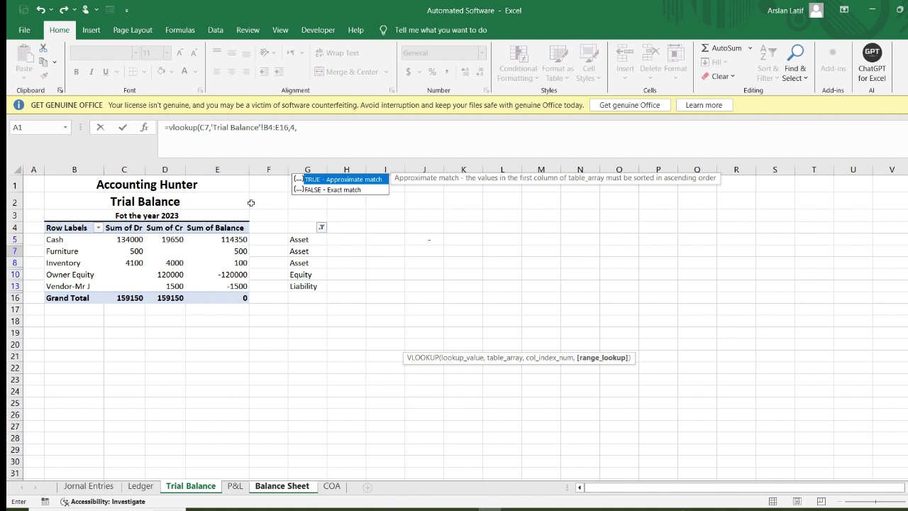
key(Down)
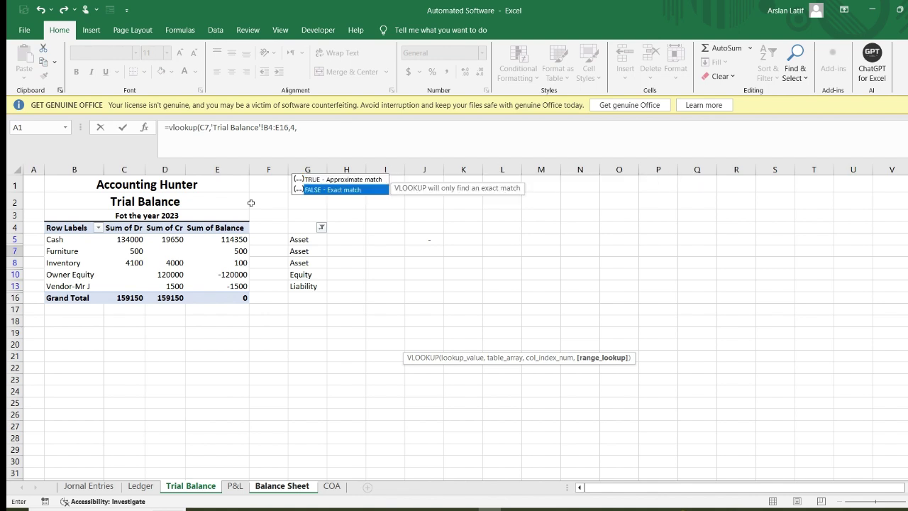
text())
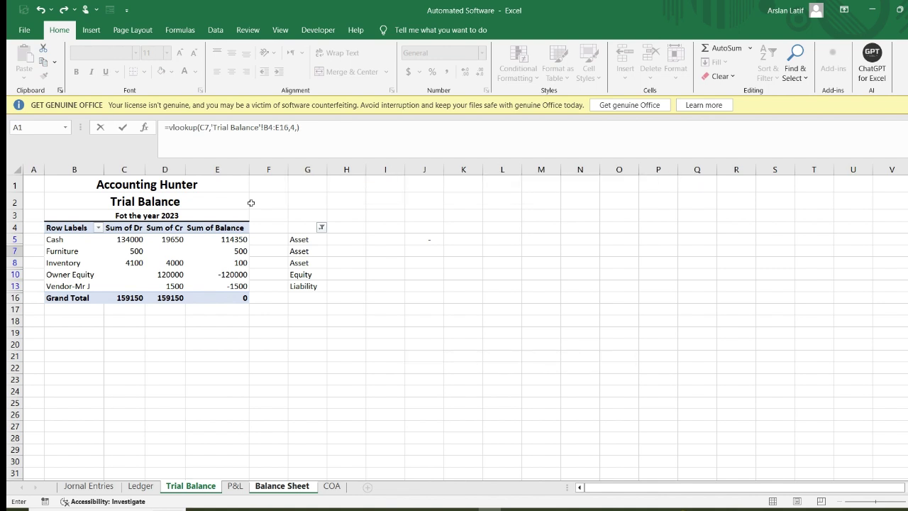
key(Return)
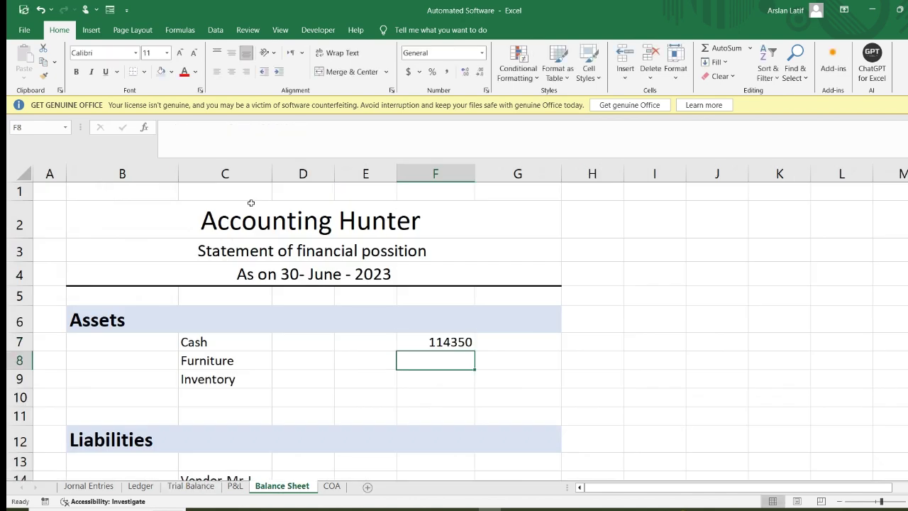
Make the table array in the F7 formula absolute as $B$4:$E$16.
click(452, 342)
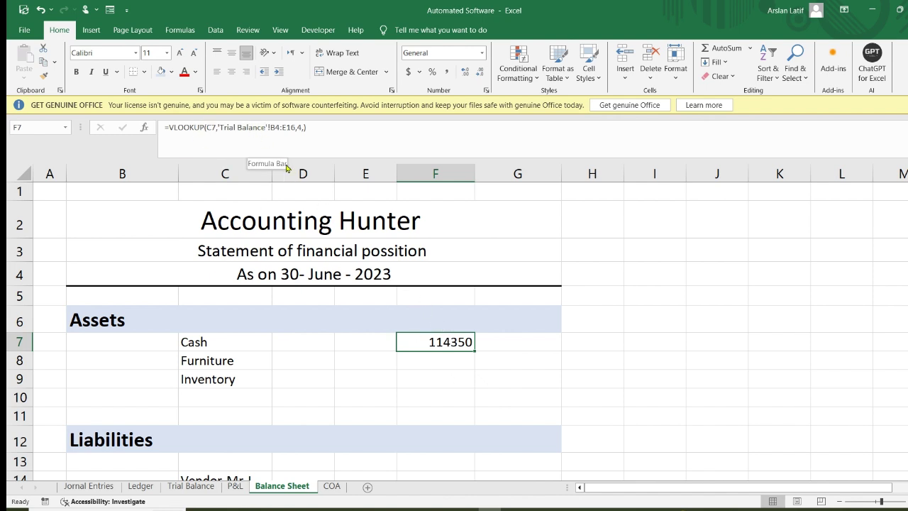
click(271, 127)
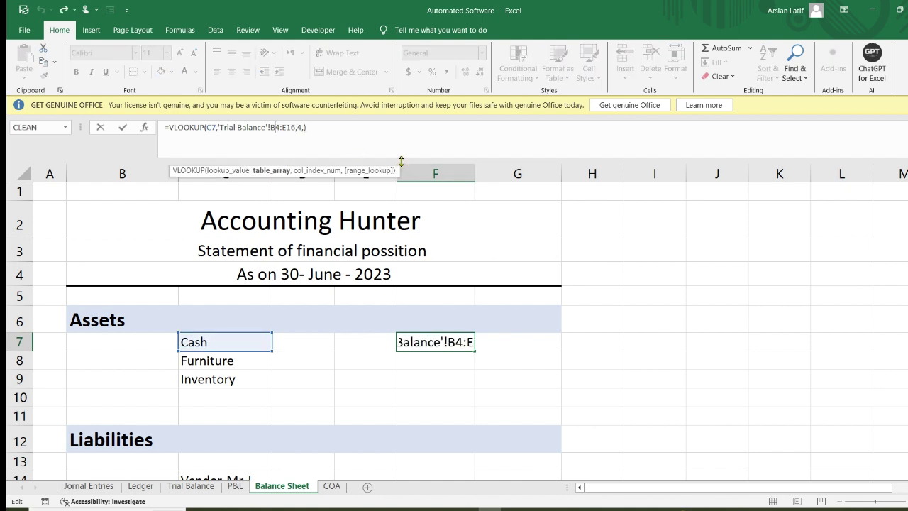
key(F4)
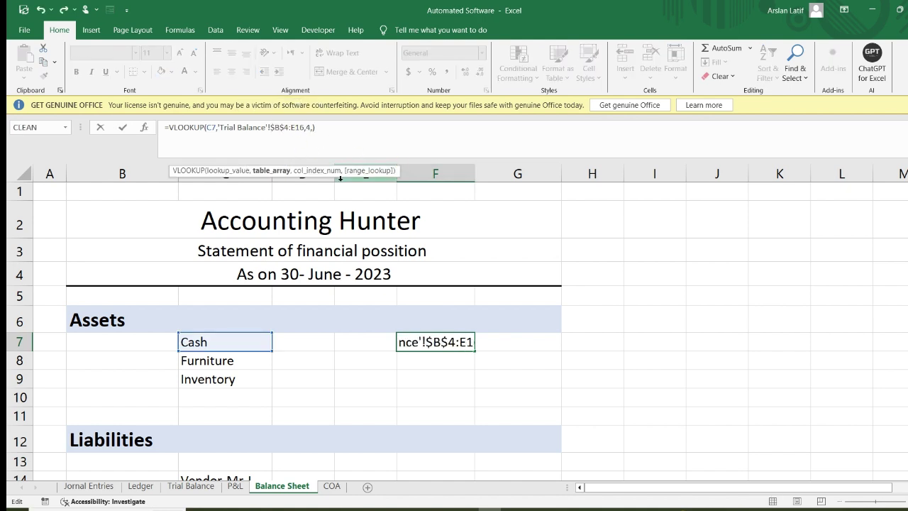
key(Right)
key(Right)
key(F4)
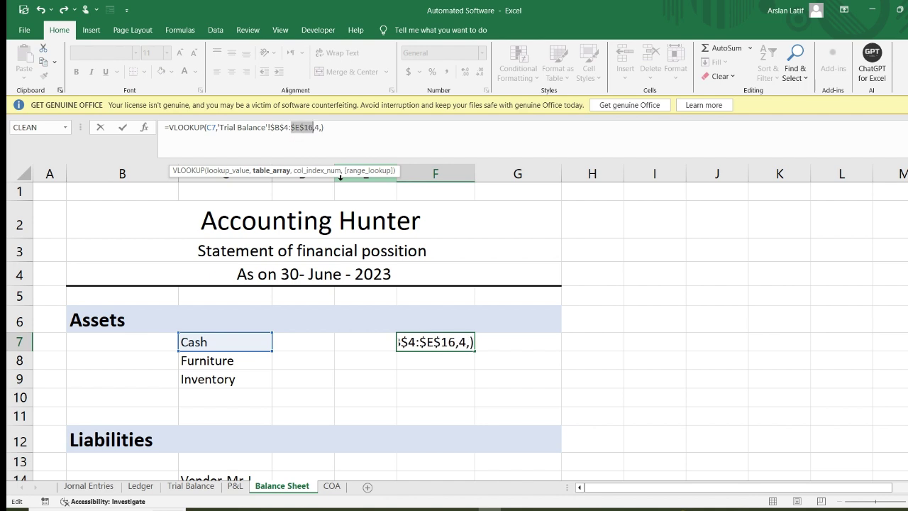
click(564, 392)
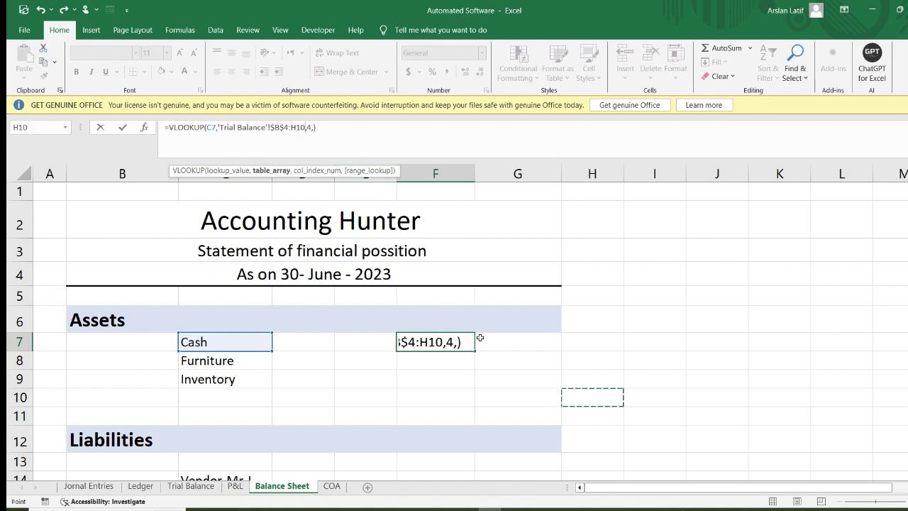
key(ctrl+z)
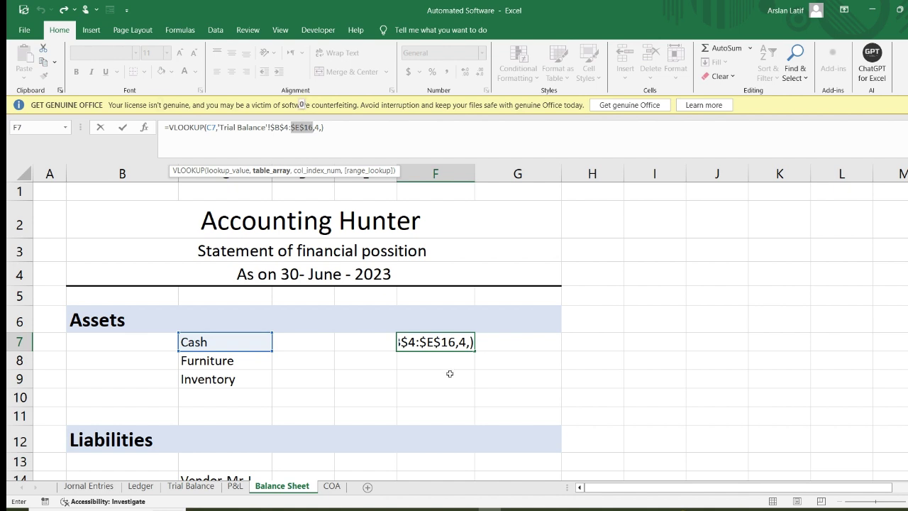
key(Return)
Fill the VLOOKUP formula from F7 down to F9 for Furniture and Inventory, and check the asset accounts against their balances.
click(439, 341)
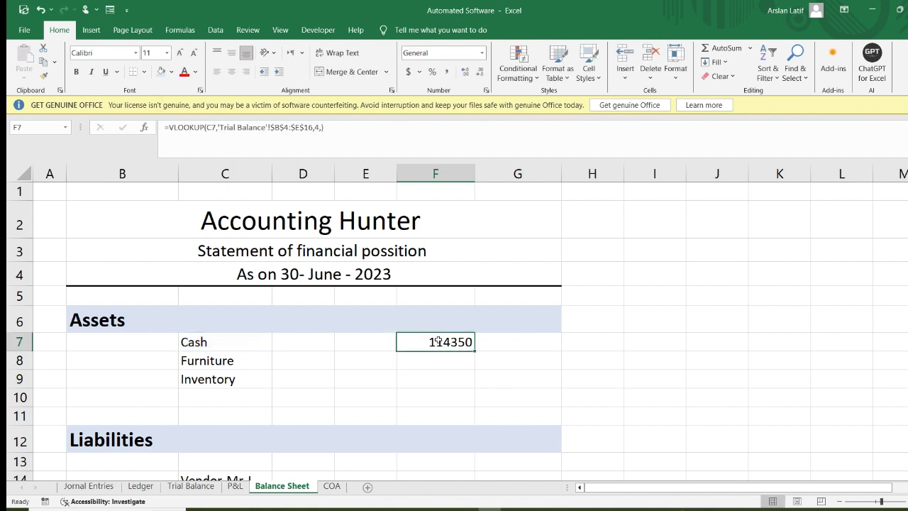
drag(474, 353, 470, 386)
click(573, 384)
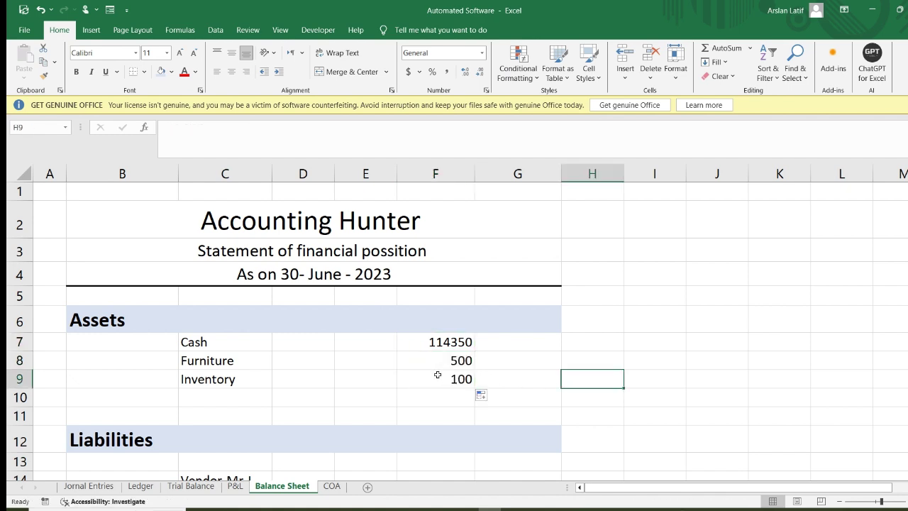
click(189, 345)
click(448, 341)
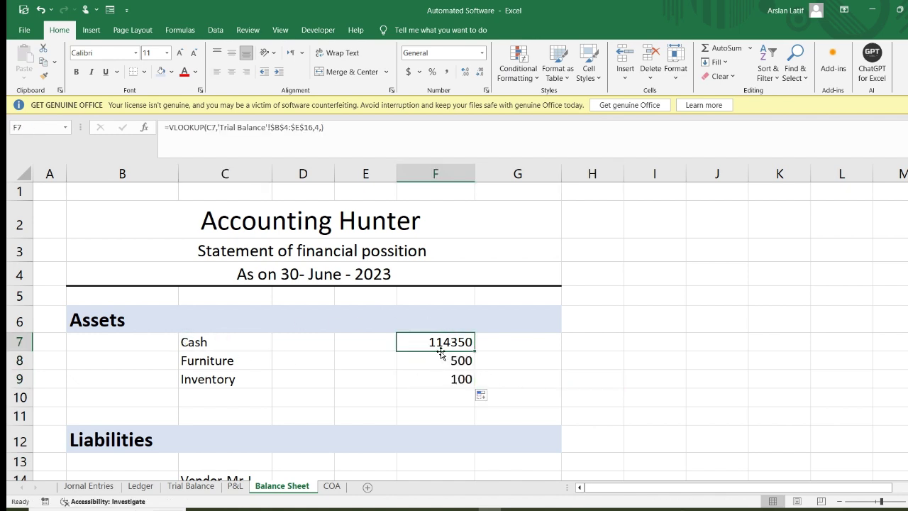
click(229, 360)
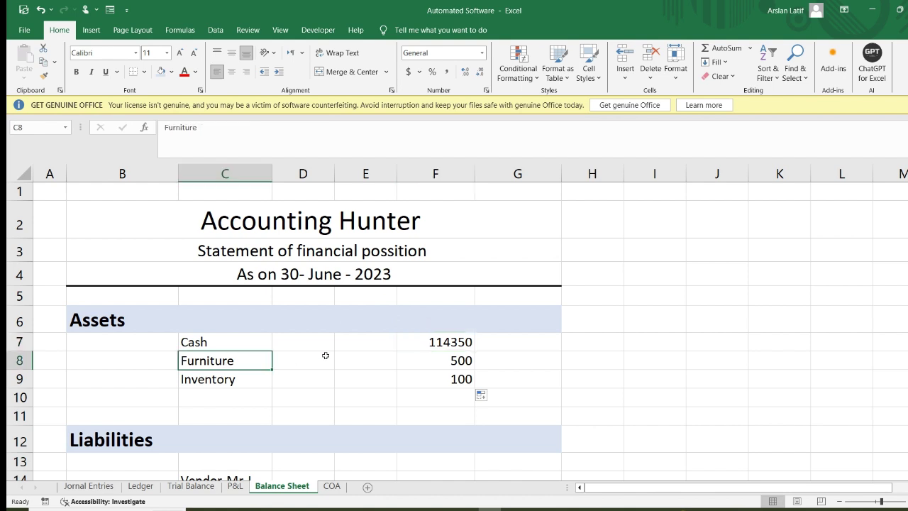
click(435, 358)
click(221, 378)
Copy the VLOOKUP formula from F9 into F14 for the vendor liability and F19 for Owner Equity.
click(447, 374)
scroll(447, 373, down, 1)
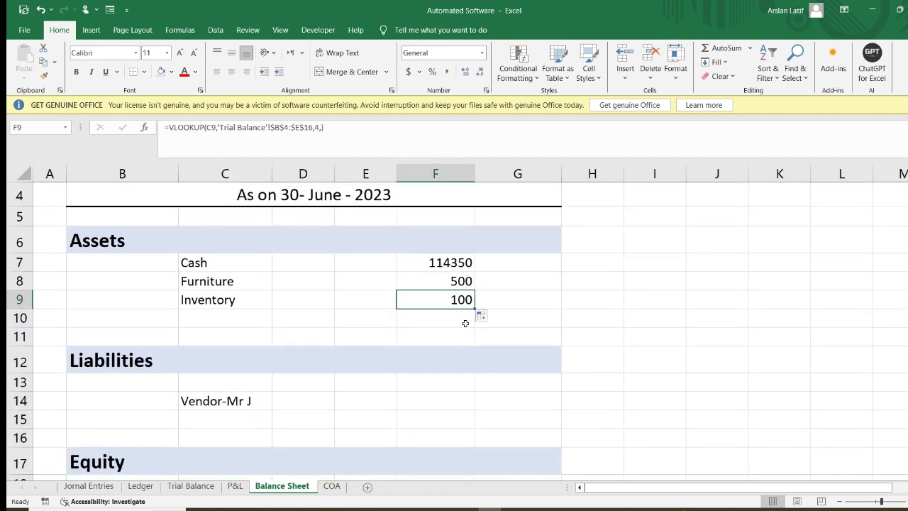
key(ctrl+c)
scroll(468, 325, down, 2)
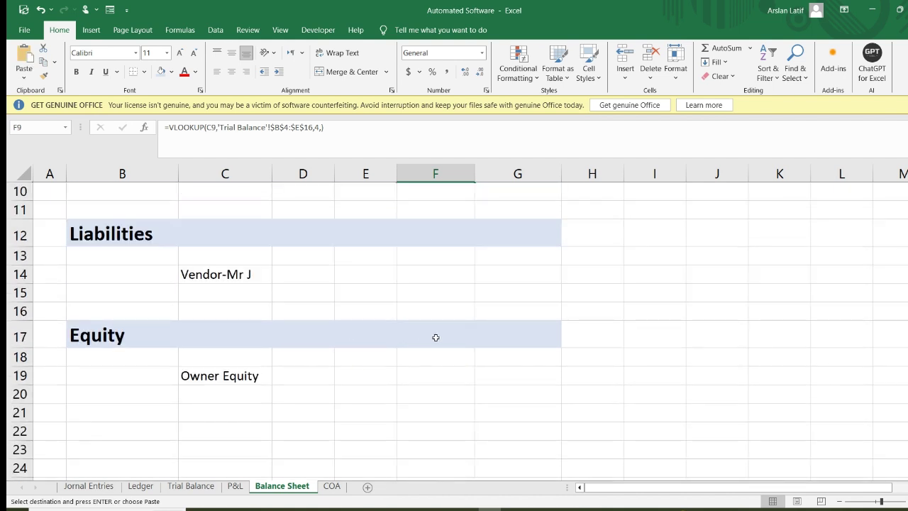
click(434, 278)
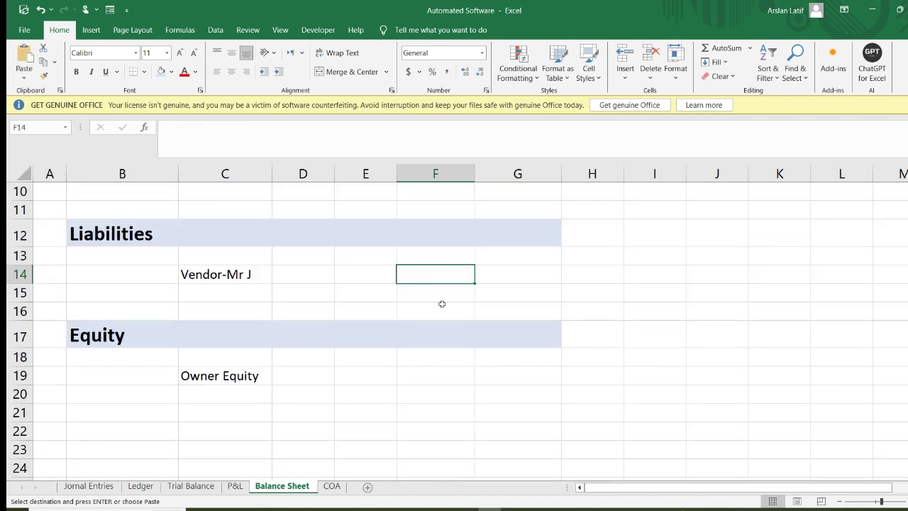
key(ctrl+v)
click(232, 277)
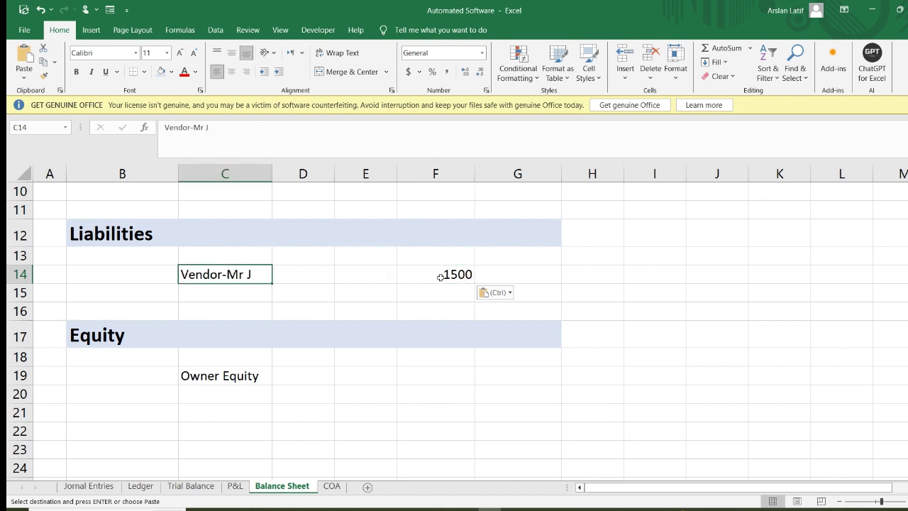
click(235, 379)
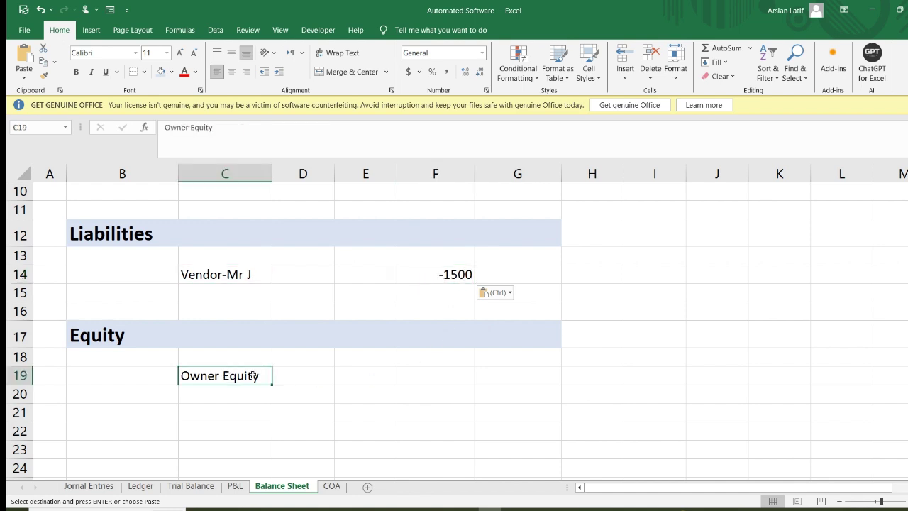
click(426, 378)
key(ctrl+v)
click(588, 402)
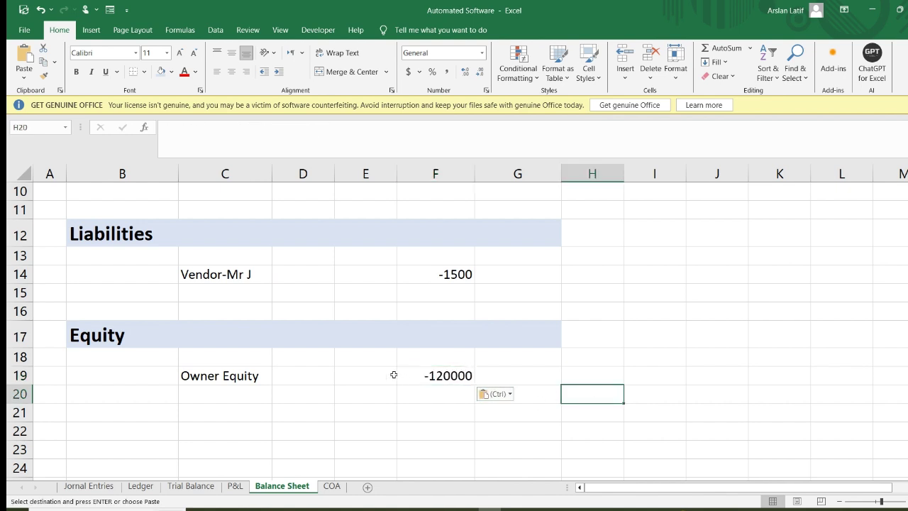
Reverse the sign of the vendor balance in F14 by putting a minus before VLOOKUP in its formula.
click(434, 376)
click(436, 276)
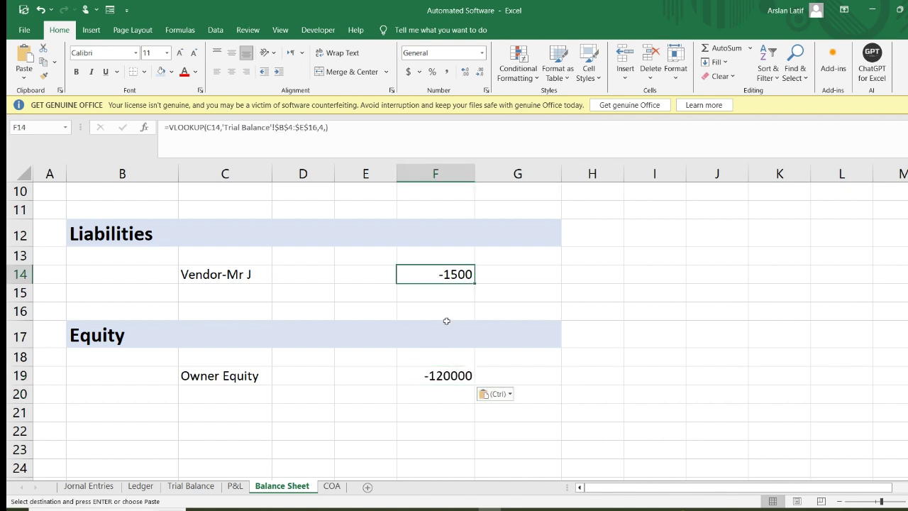
scroll(449, 344, up, 1)
click(168, 127)
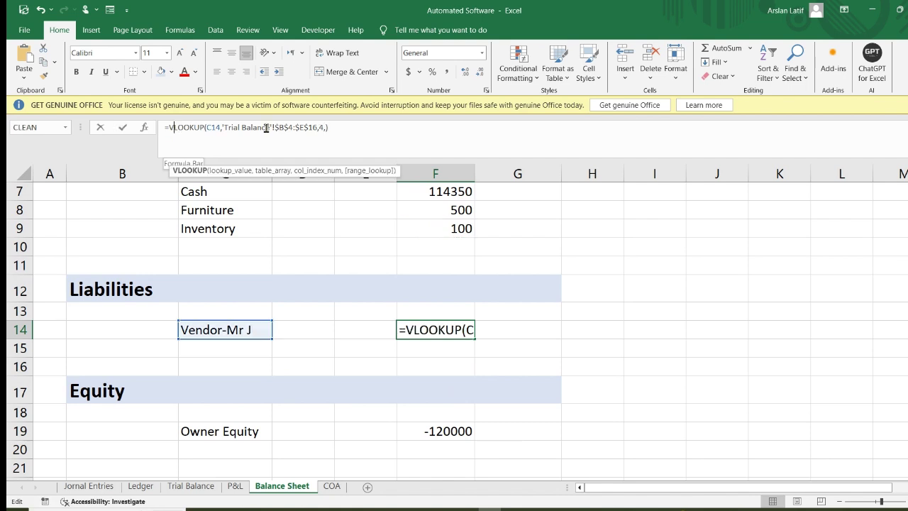
key(Left)
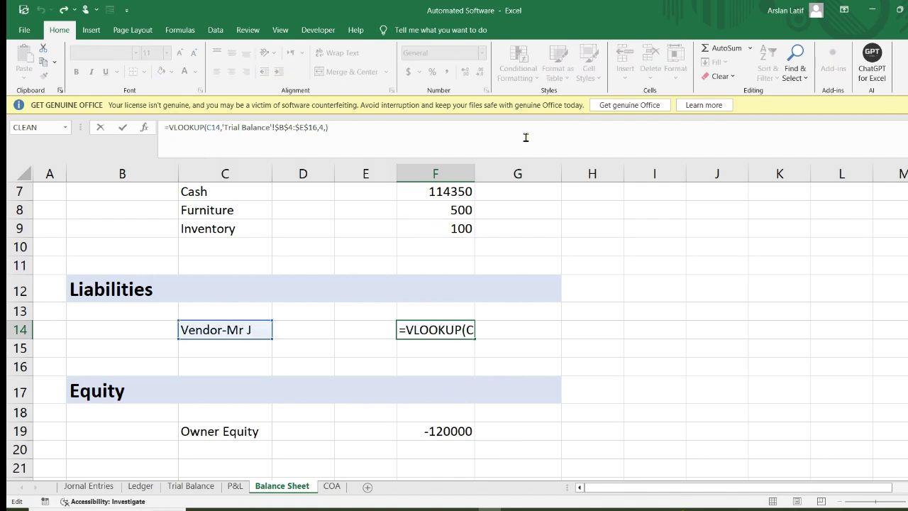
text(-)
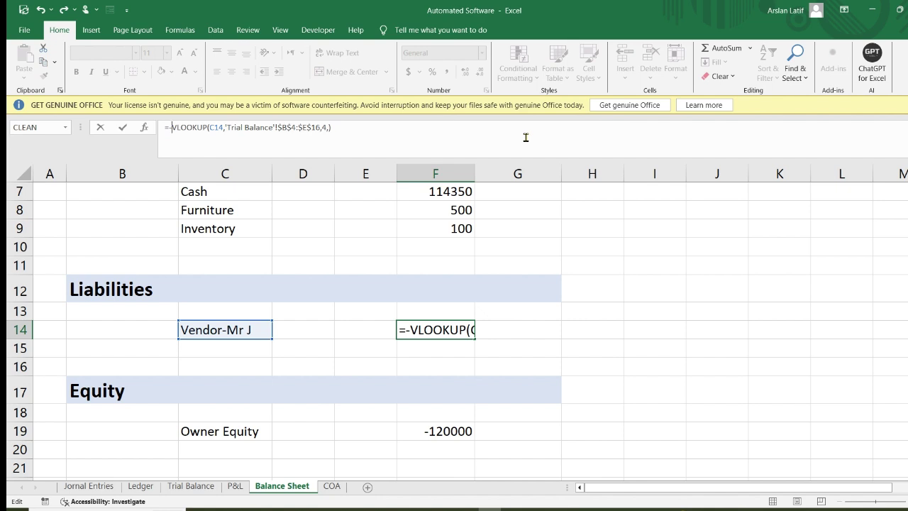
key(Return)
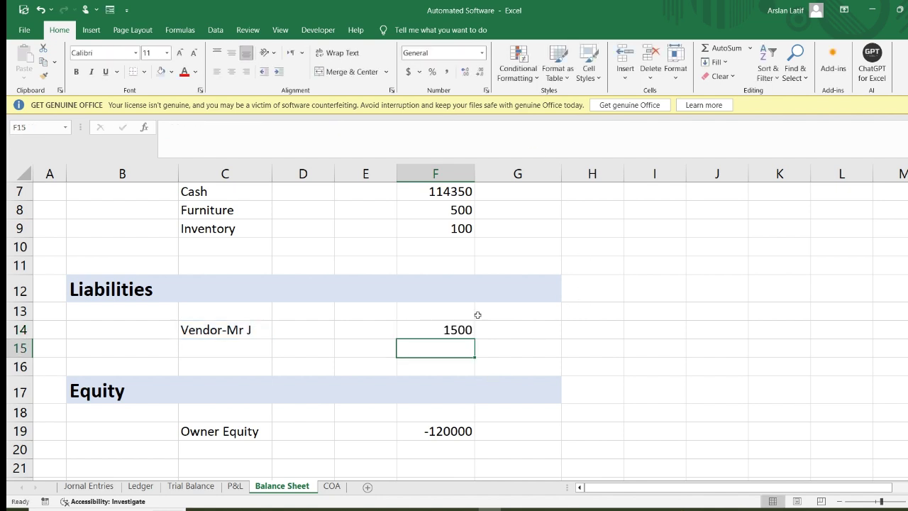
Reverse the sign of the Owner Equity balance in F19 by putting a minus before VLOOKUP in its formula.
click(447, 430)
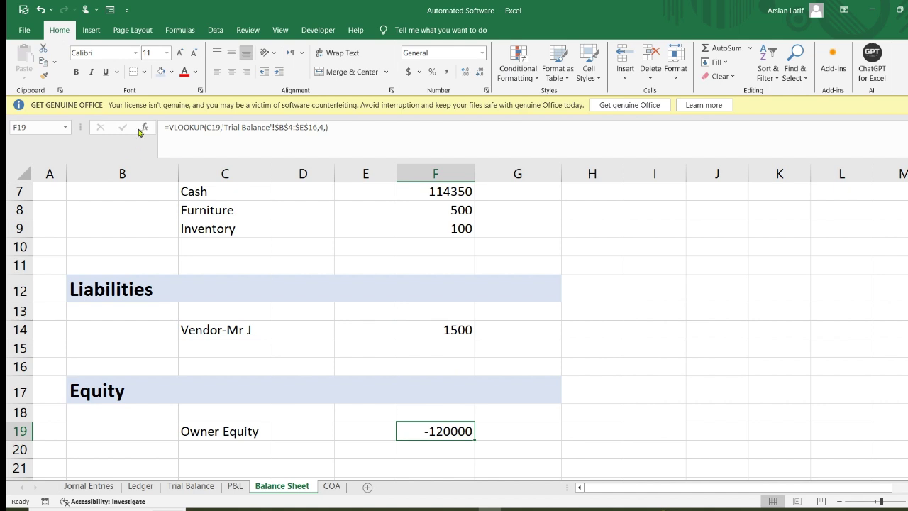
click(168, 129)
text(-)
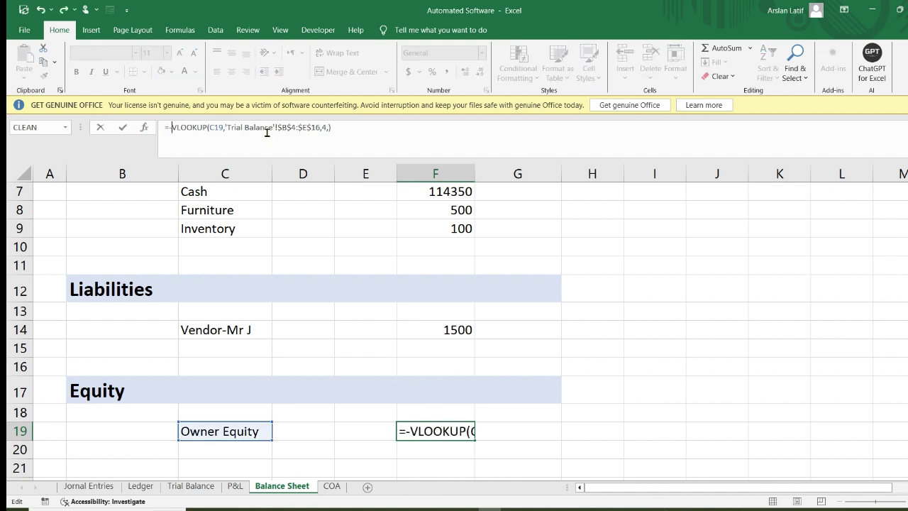
key(Return)
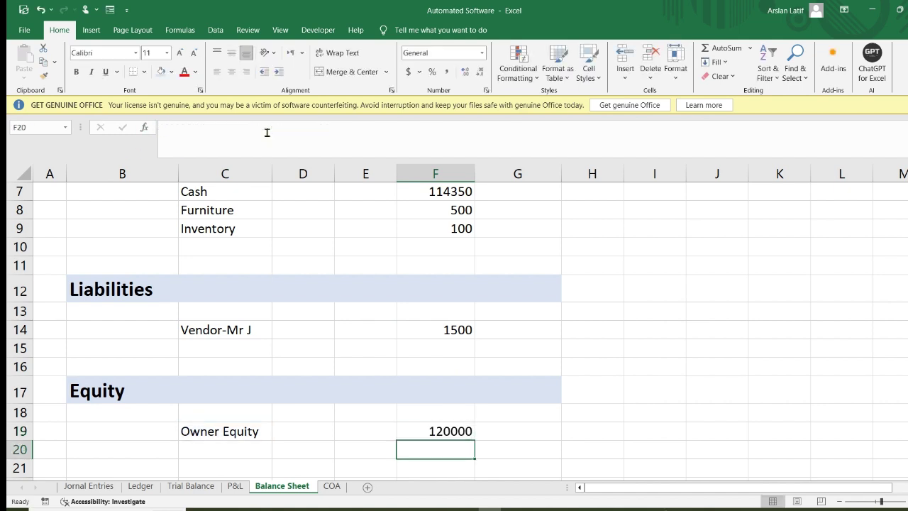
Try a bottom border on F11, the cell for the asset total, and undo it.
scroll(555, 357, up, 2)
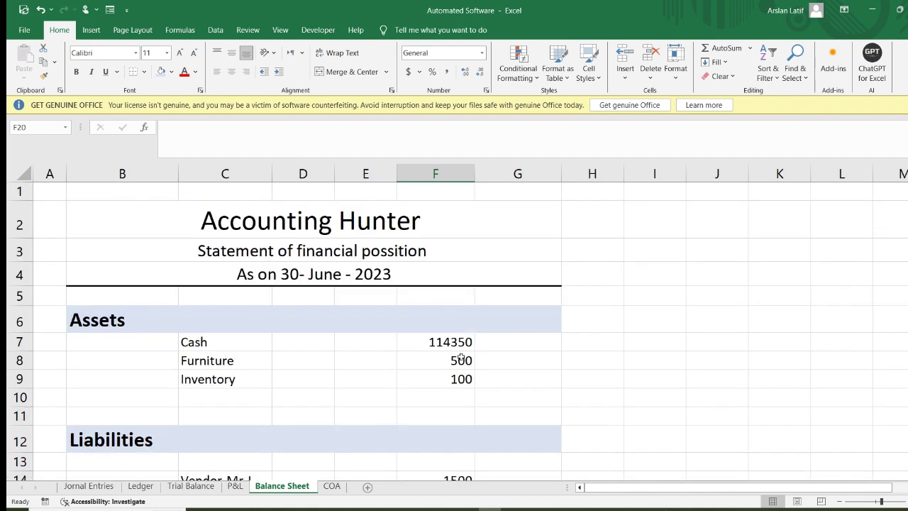
drag(456, 342, 461, 379)
click(535, 383)
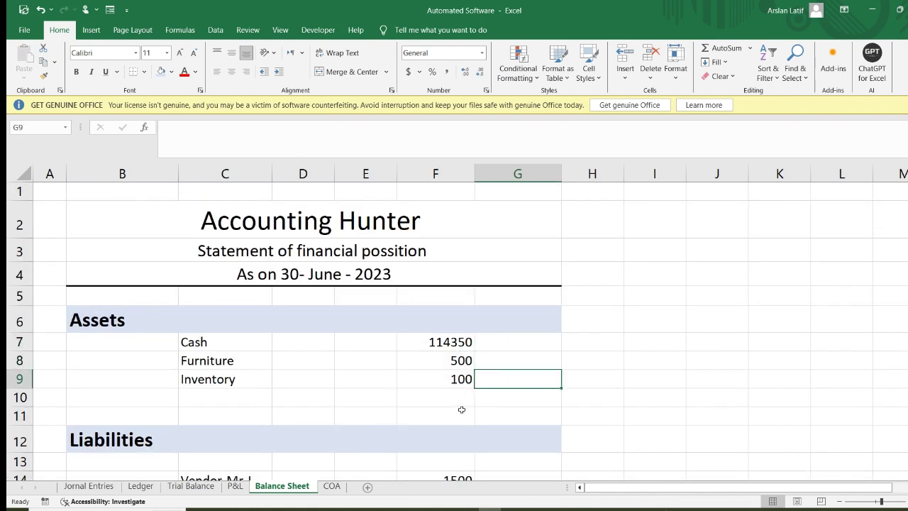
click(466, 412)
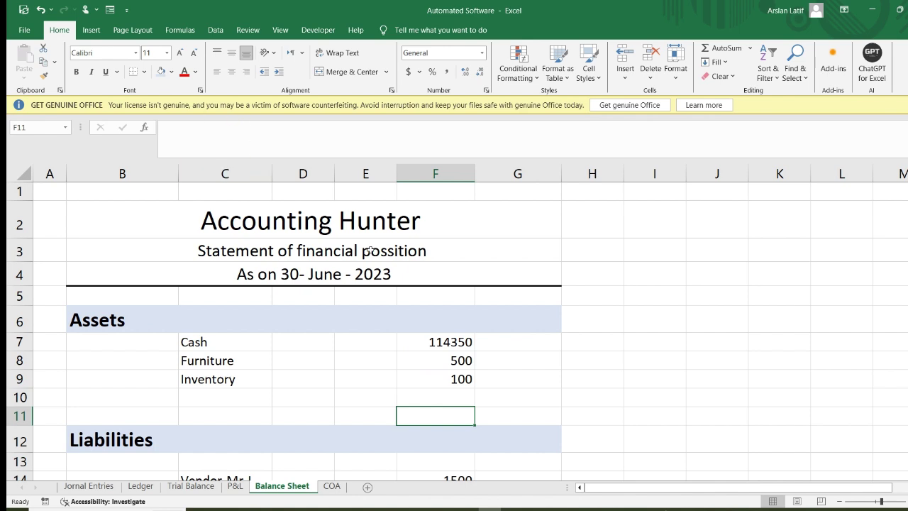
key(ctrl+1)
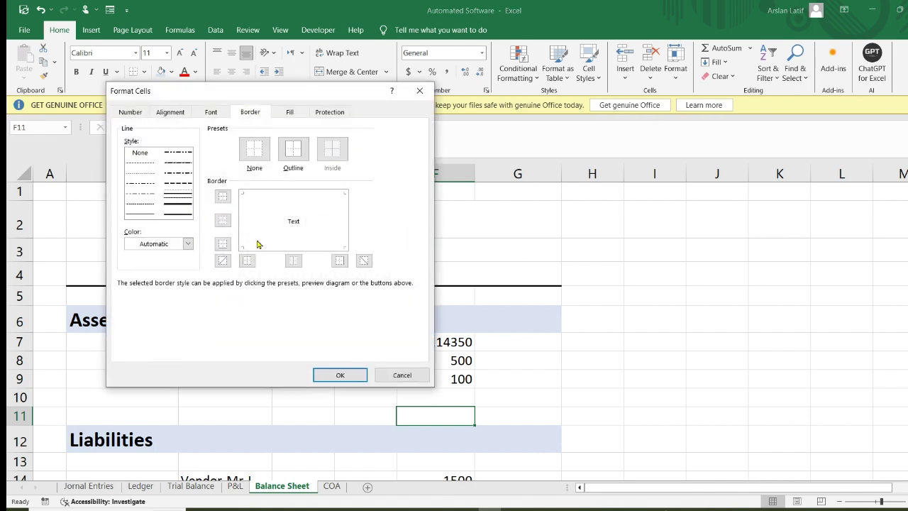
click(222, 244)
click(340, 374)
scroll(539, 369, down, 1)
click(584, 361)
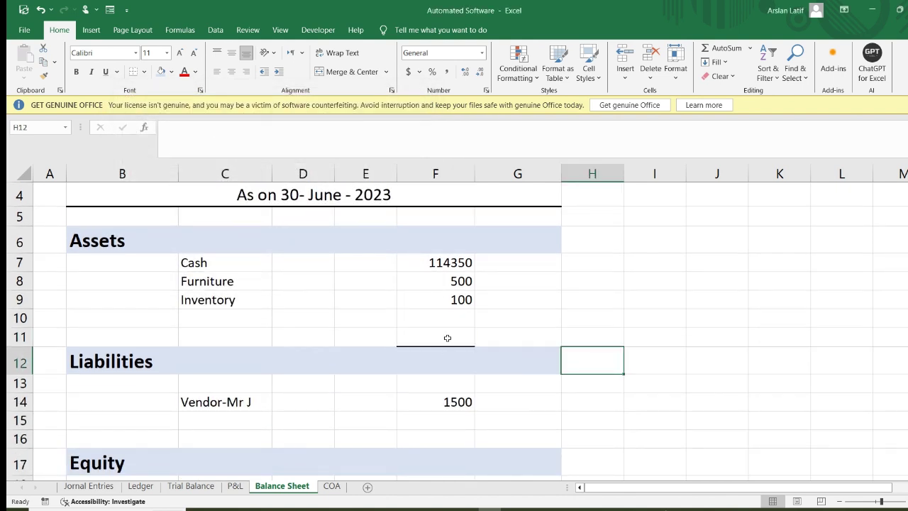
click(452, 334)
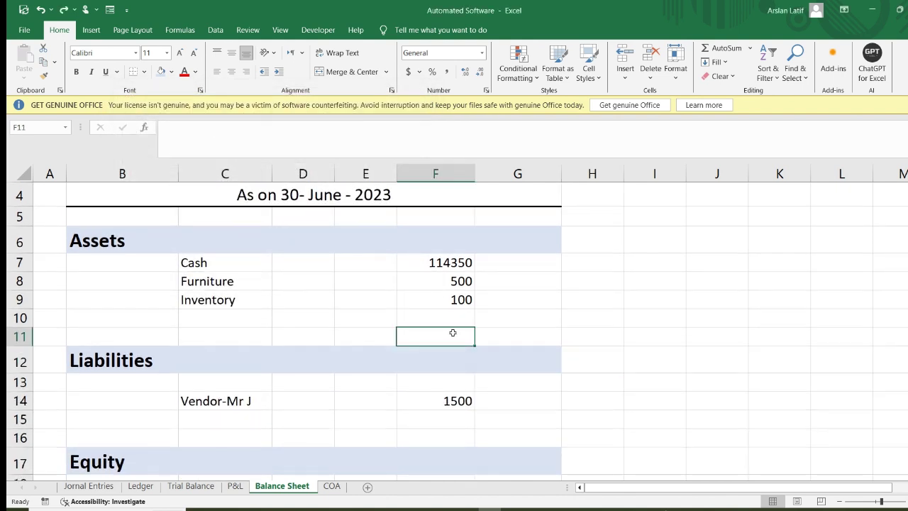
Try a ready-made border style on the asset total cell F11 and undo it.
click(144, 73)
click(165, 118)
click(660, 332)
click(456, 333)
key(ctrl+z)
Add a thick solid top border to F11 beneath the asset balances.
key(ctrl+1)
click(182, 205)
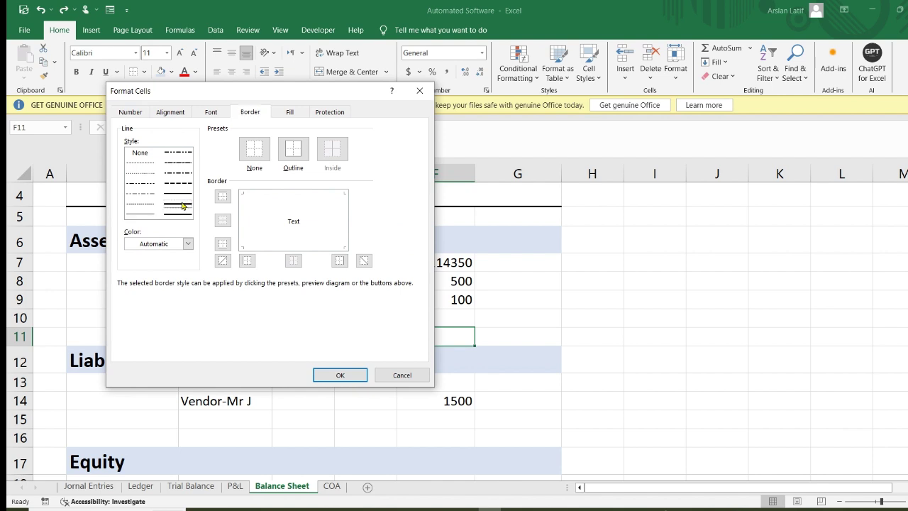
click(223, 197)
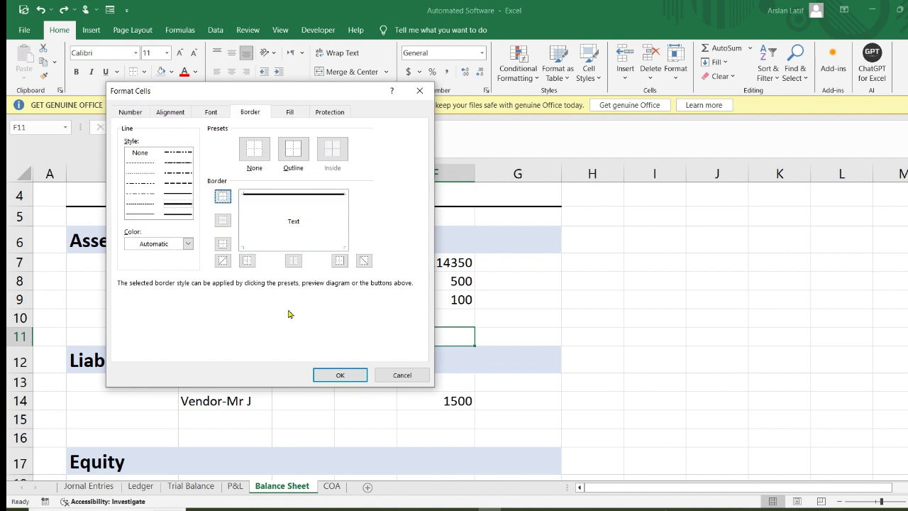
click(345, 373)
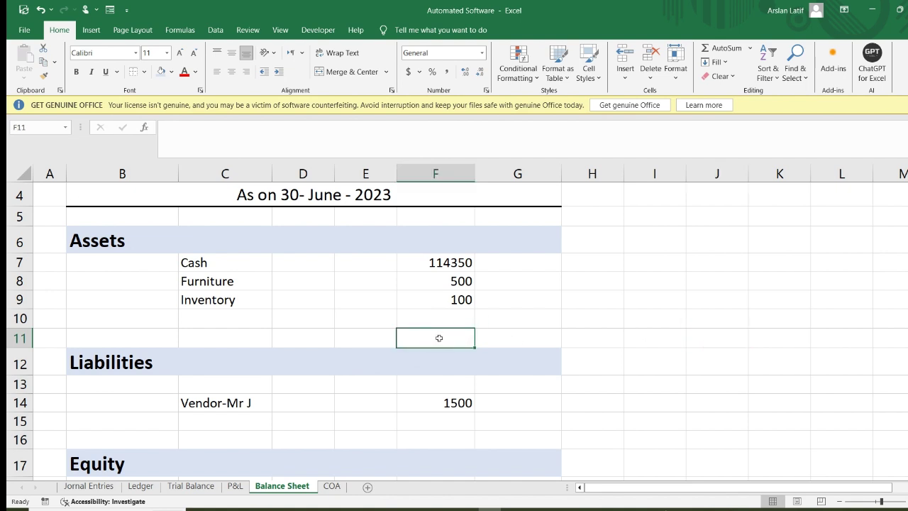
click(437, 318)
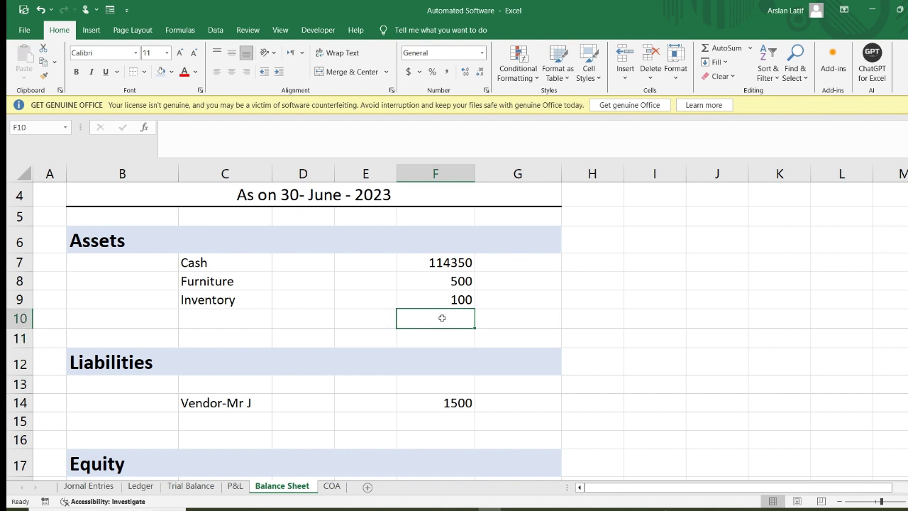
click(441, 337)
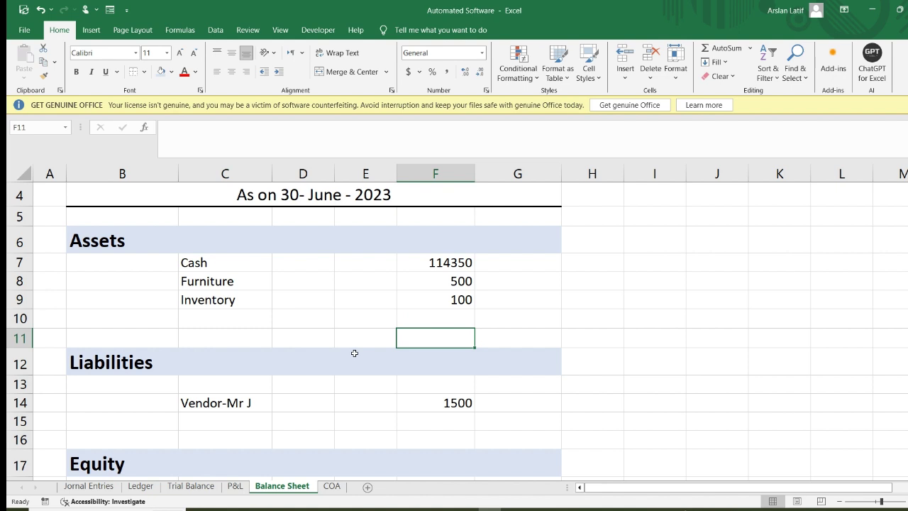
Total the asset balances in F11 with a SUM formula over F7:F10.
text(=sum()
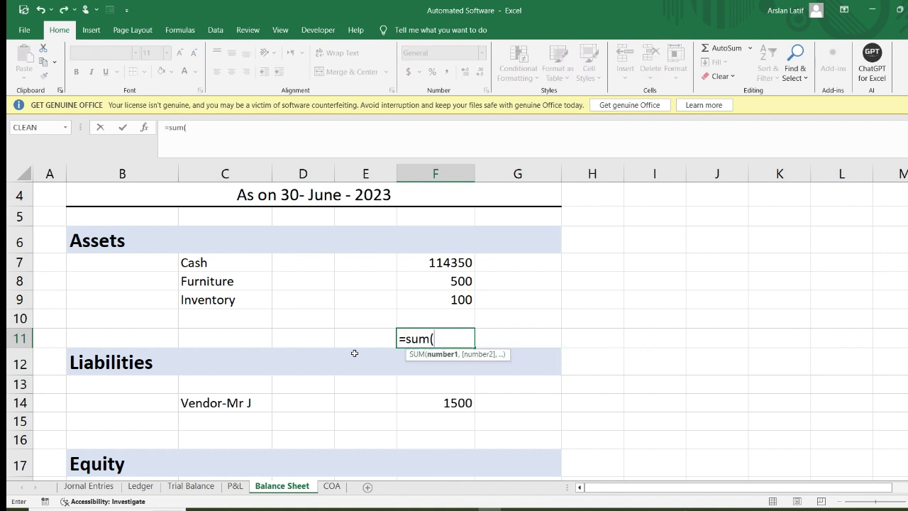
key(Up)
key(shift+Up)
key(shift+Up)
key(shift+Up)
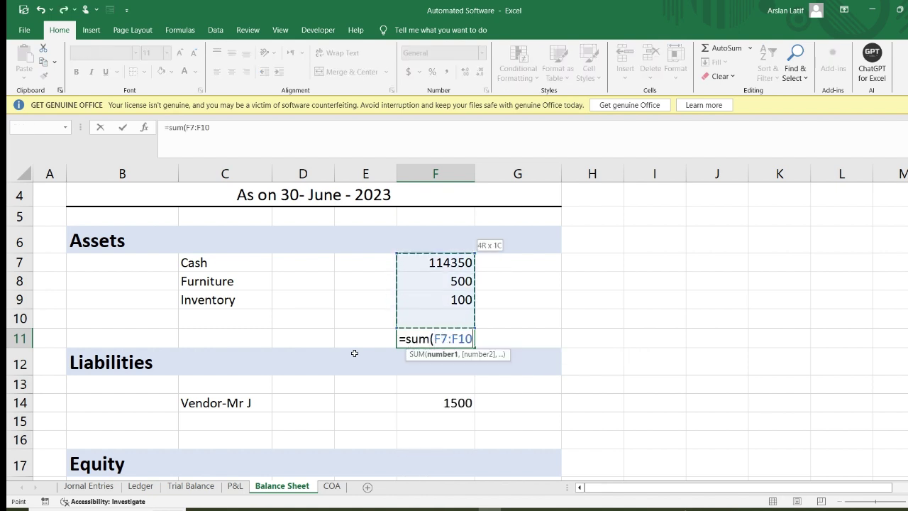
text())
key(Return)
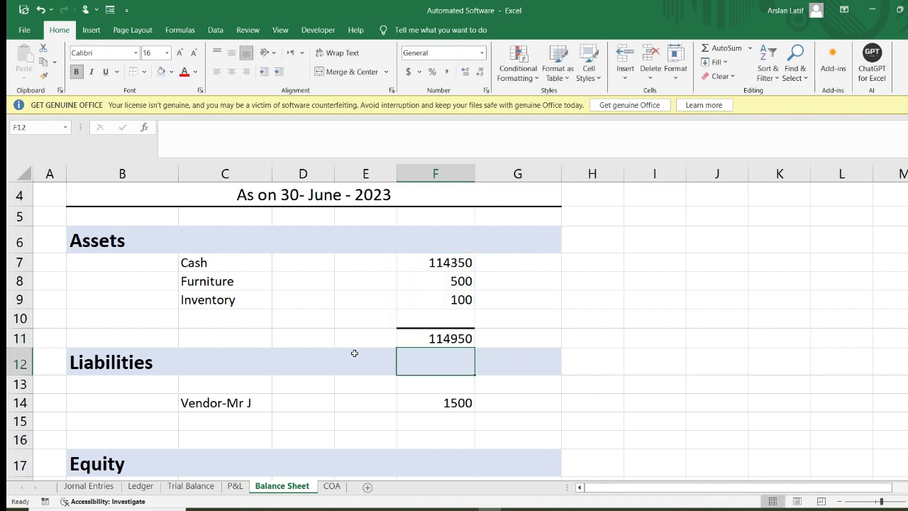
click(457, 312)
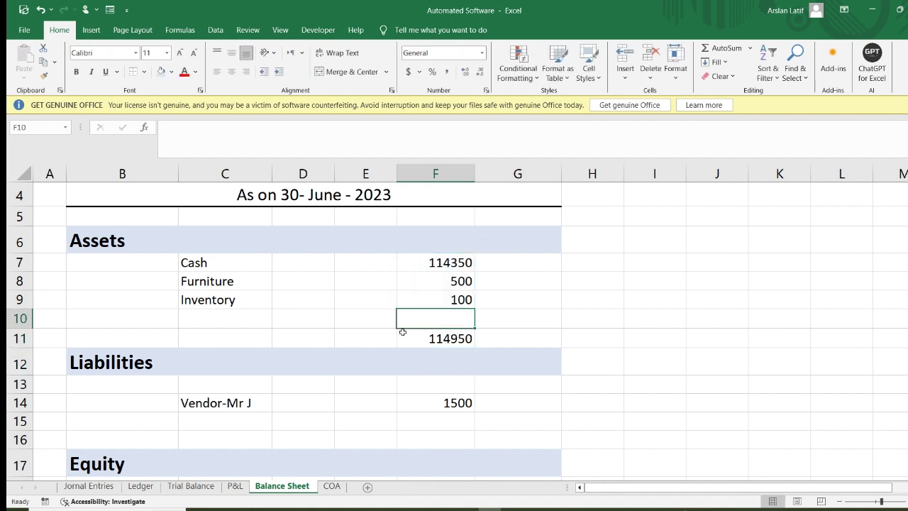
Try to insert a sheet row above the asset total in row 11 and undo it.
click(235, 322)
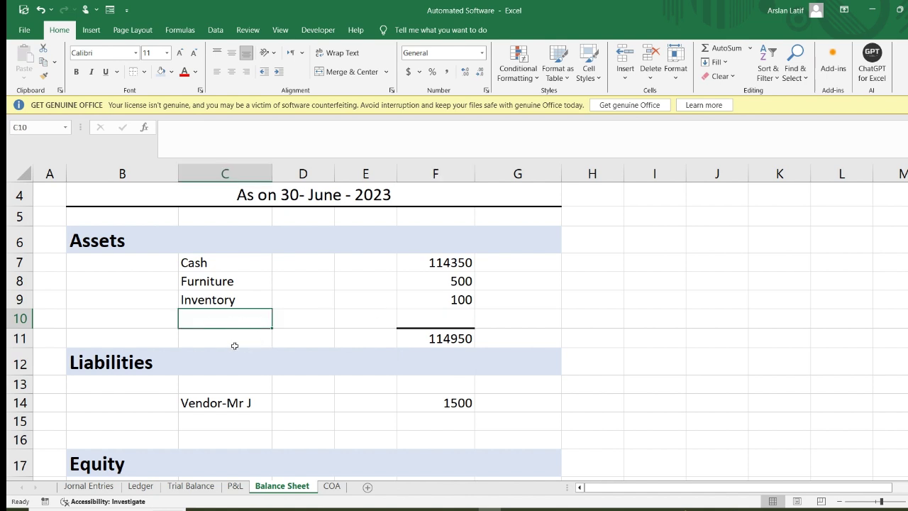
click(231, 343)
key(alt+h)
key(i)
key(r)
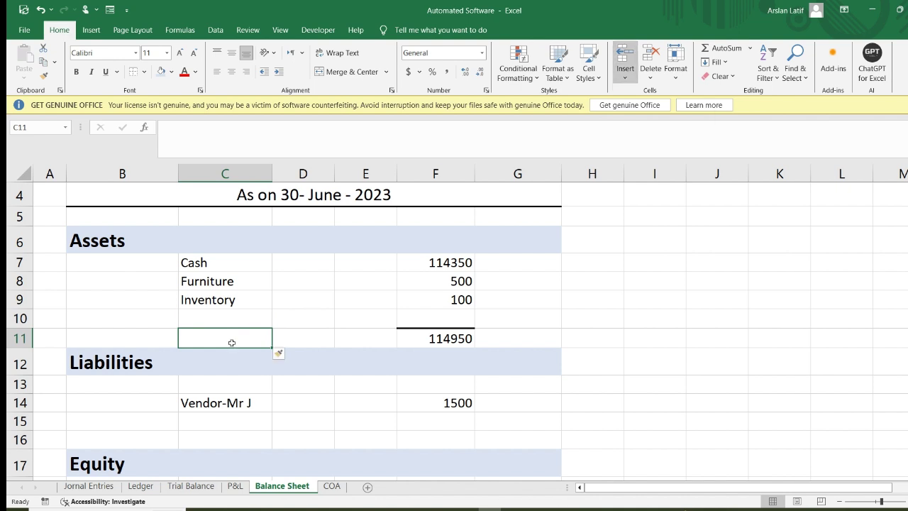
key(ctrl+z)
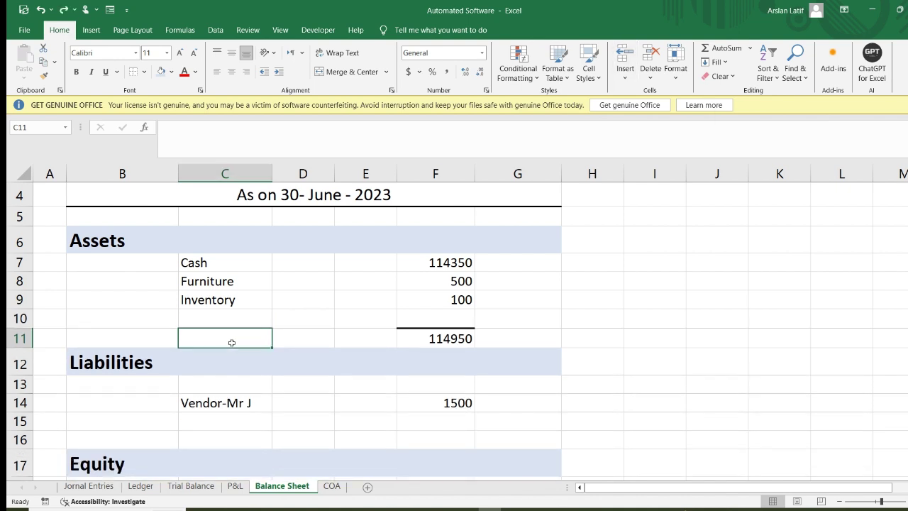
Insert a blank sheet row between the asset total and the Liabilities heading.
key(Down)
key(alt+h)
key(i)
key(r)
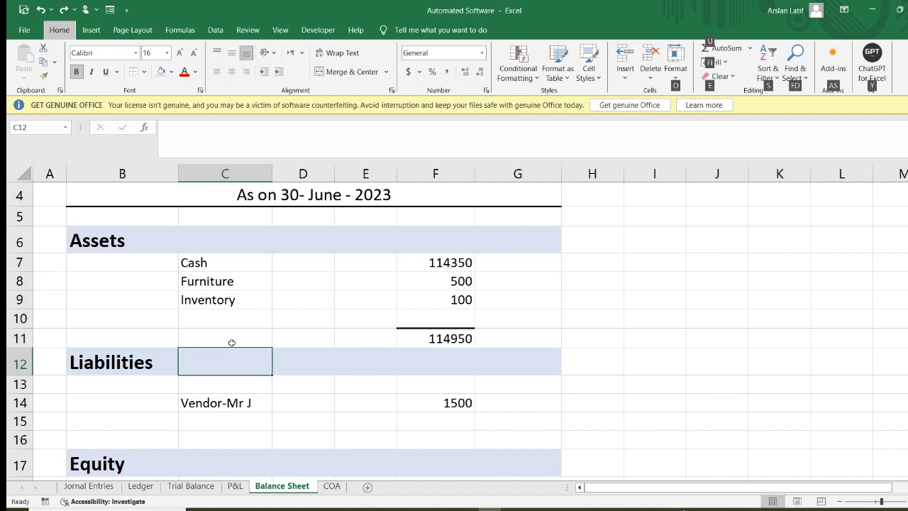
key(Up)
key(Right)
key(Down)
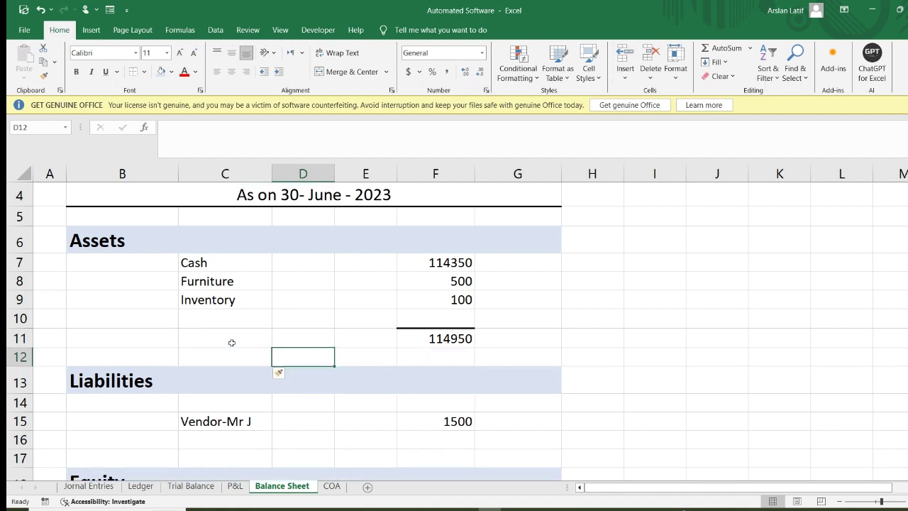
key(Left)
Carry the asset total into G12 with a formula referring to F11.
click(528, 351)
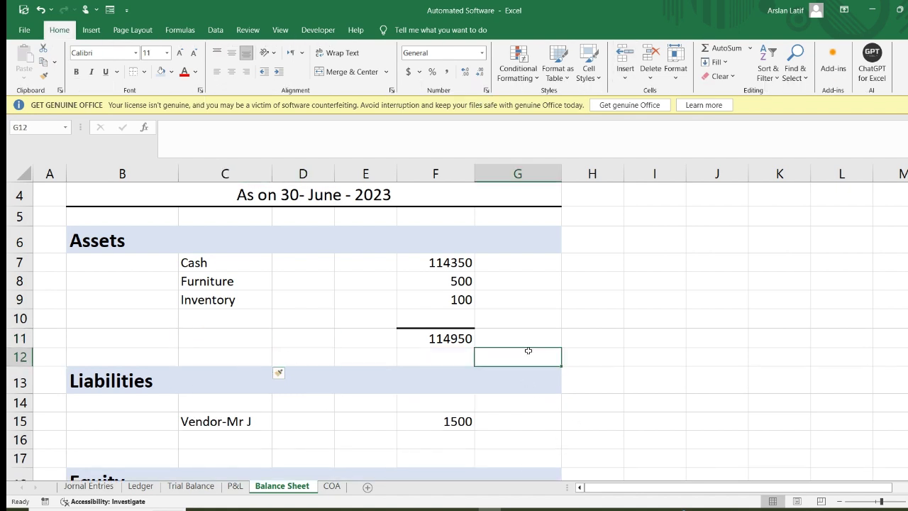
text(=)
key(Left)
key(Up)
key(Return)
click(529, 353)
click(123, 355)
click(515, 351)
Try solid top and bottom borders on F16 below the vendor balance and undo them.
scroll(519, 353, down, 1)
scroll(519, 352, down, 2)
click(453, 328)
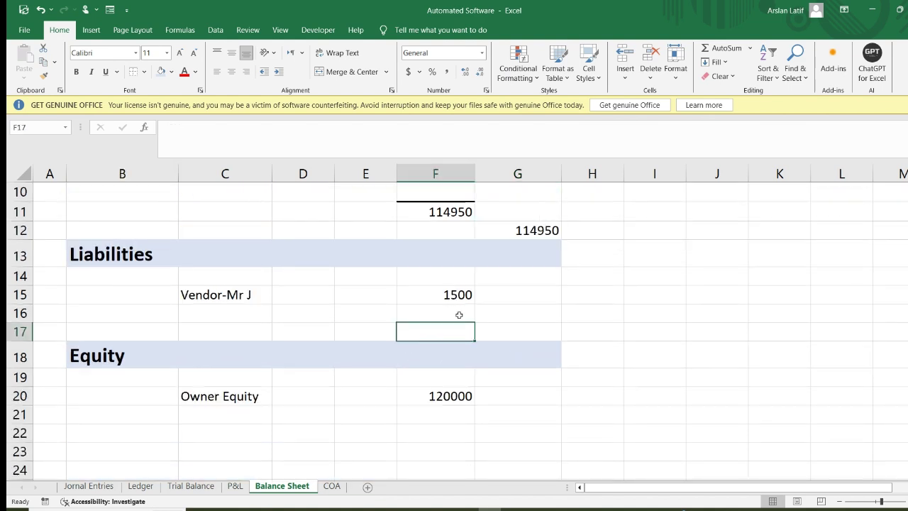
click(460, 315)
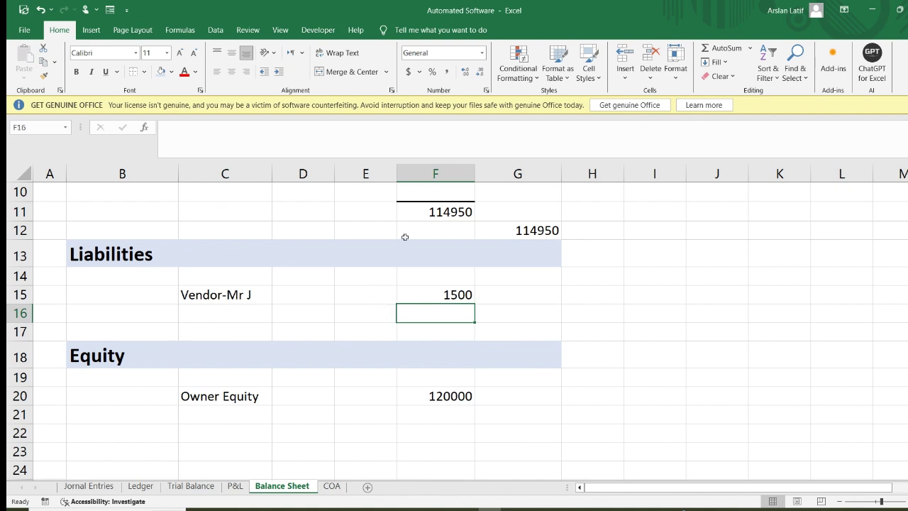
scroll(460, 203, up, 1)
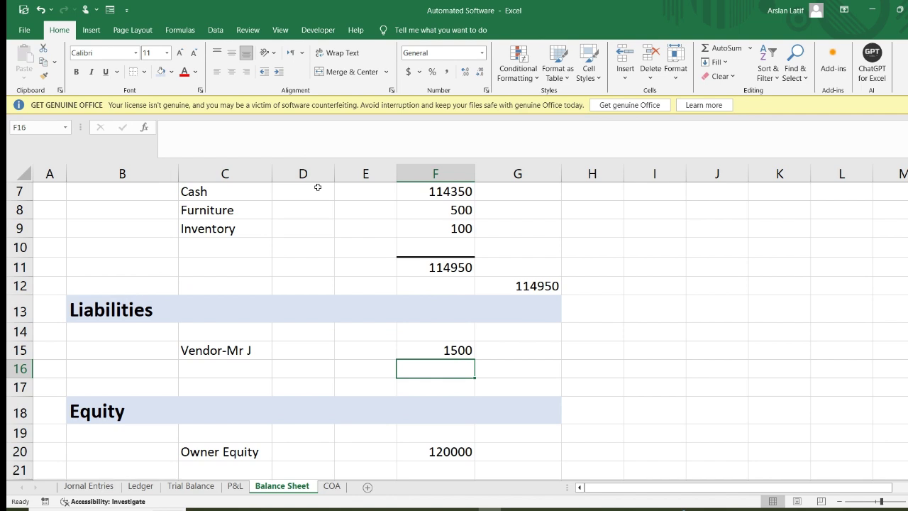
key(ctrl+1)
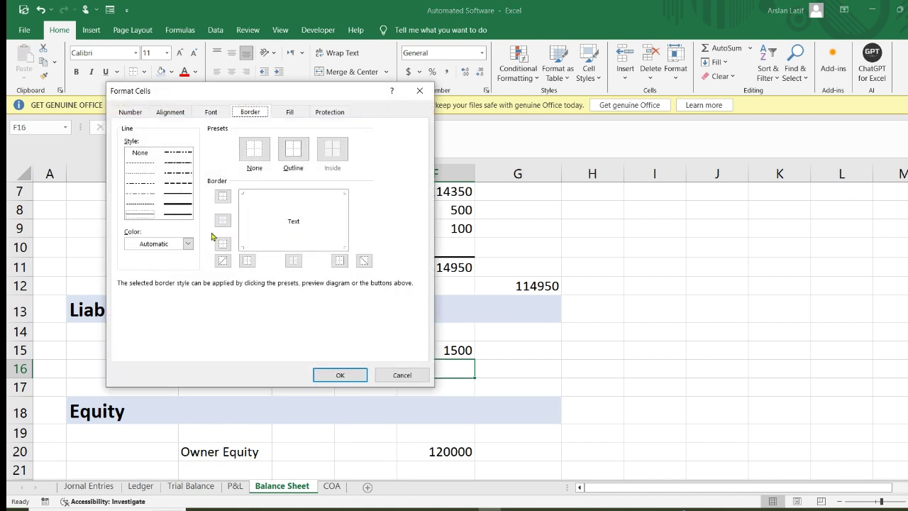
click(186, 208)
click(183, 193)
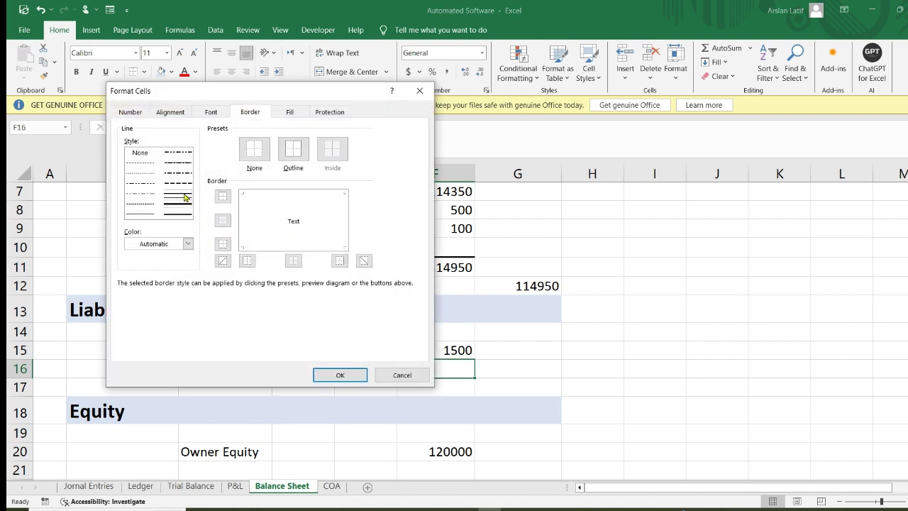
click(221, 244)
click(222, 197)
click(333, 374)
click(592, 389)
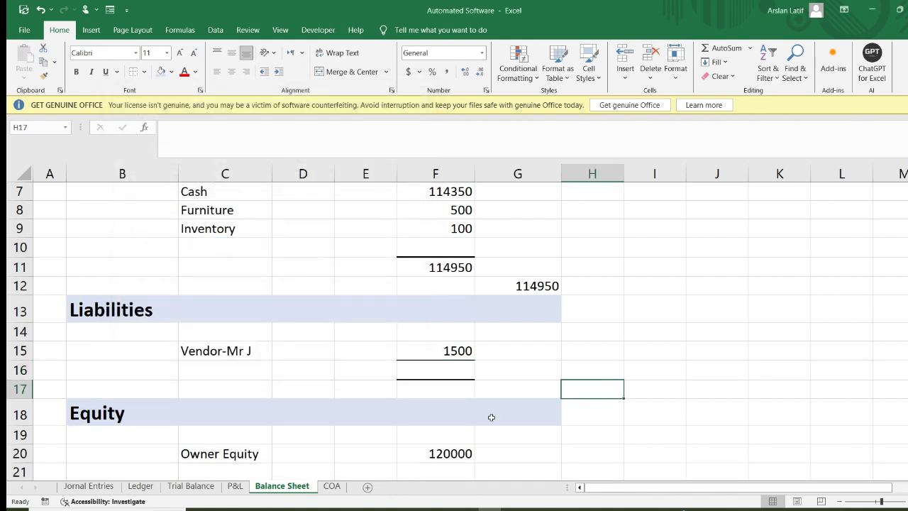
key(ctrl+z)
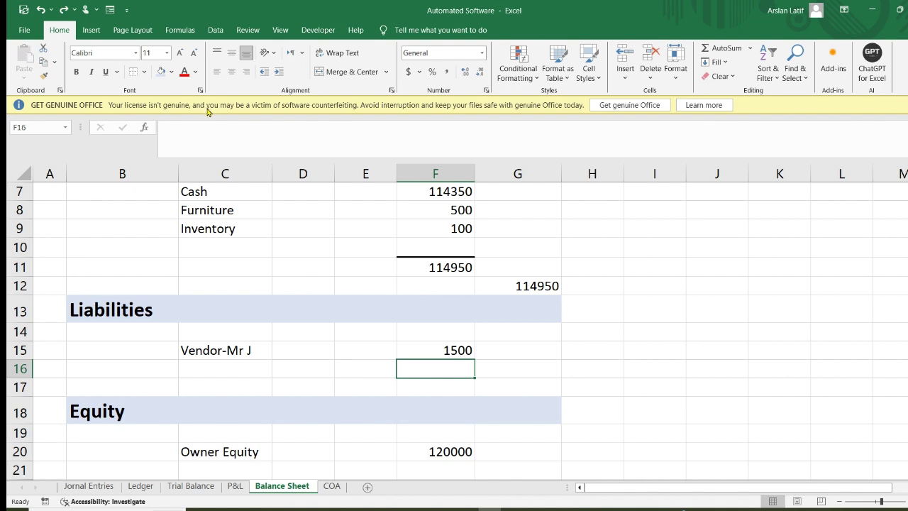
Add only a heavy solid top border to F16 beneath the vendor balance.
key(ctrl+1)
click(178, 203)
click(221, 198)
click(341, 375)
click(568, 389)
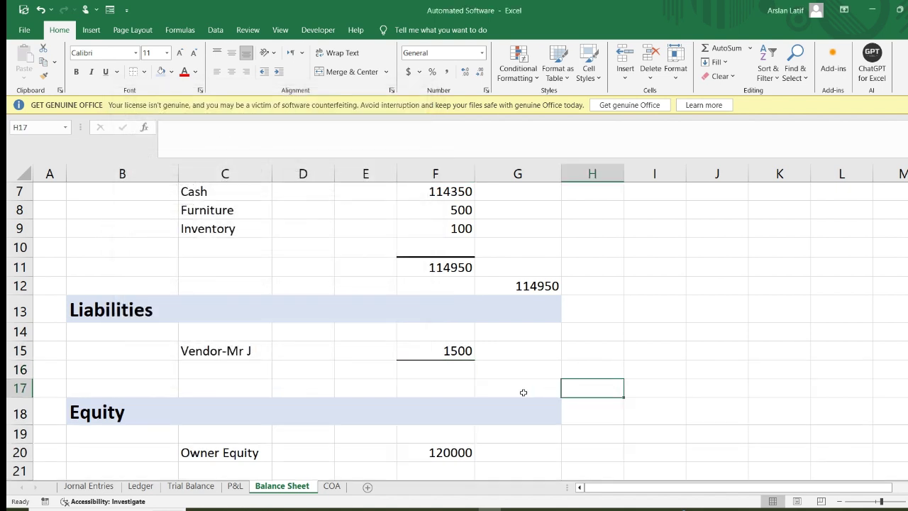
Enter the liabilities total in F16 with the formula =F15.
click(458, 369)
text(=)
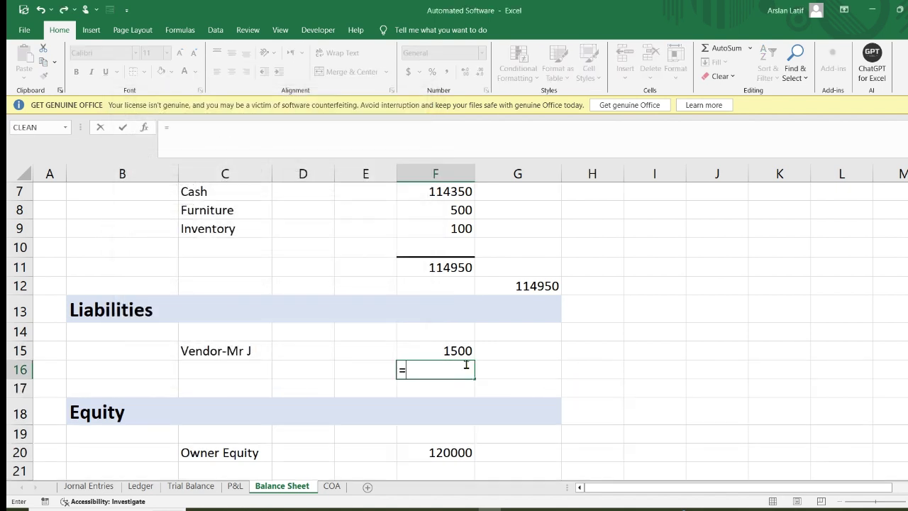
click(465, 351)
key(Return)
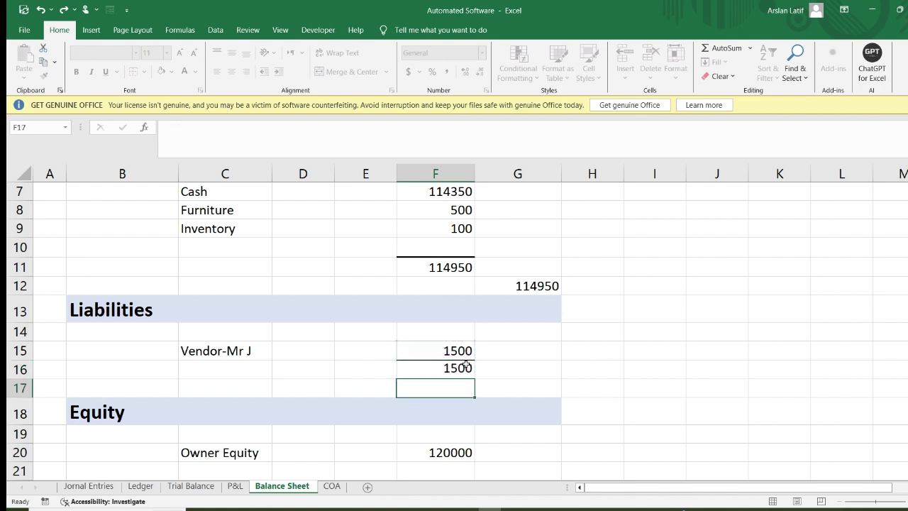
Carry the liabilities total into G17 with the formula =F16 and move down to the Equity section.
key(Right)
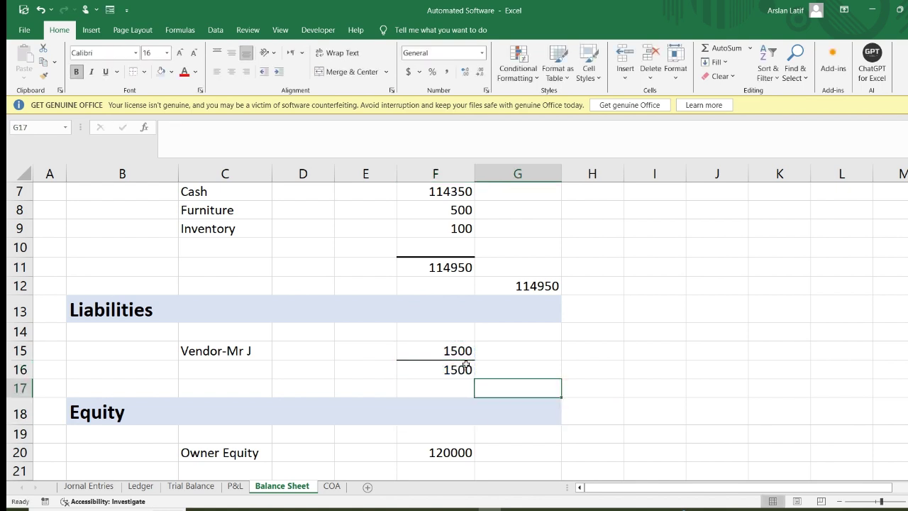
text(=)
click(465, 365)
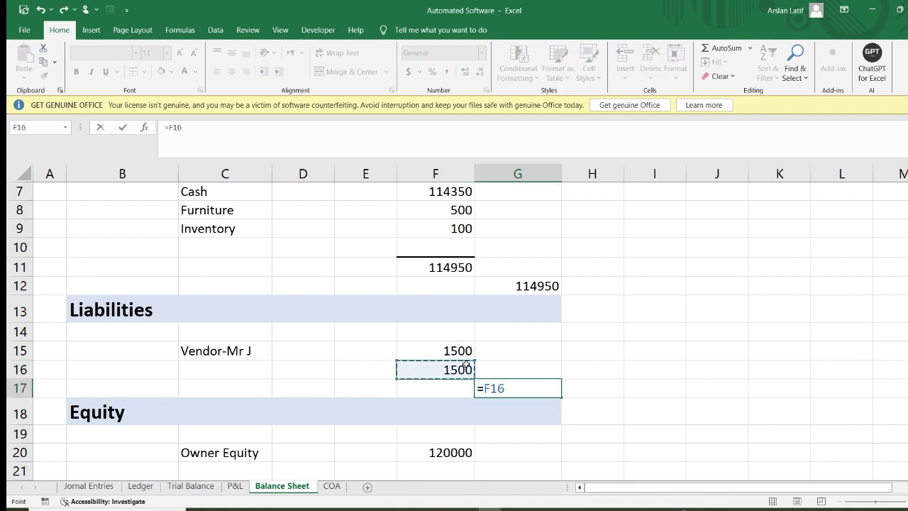
key(Return)
key(Down)
key(Down)
key(Down)
key(Down)
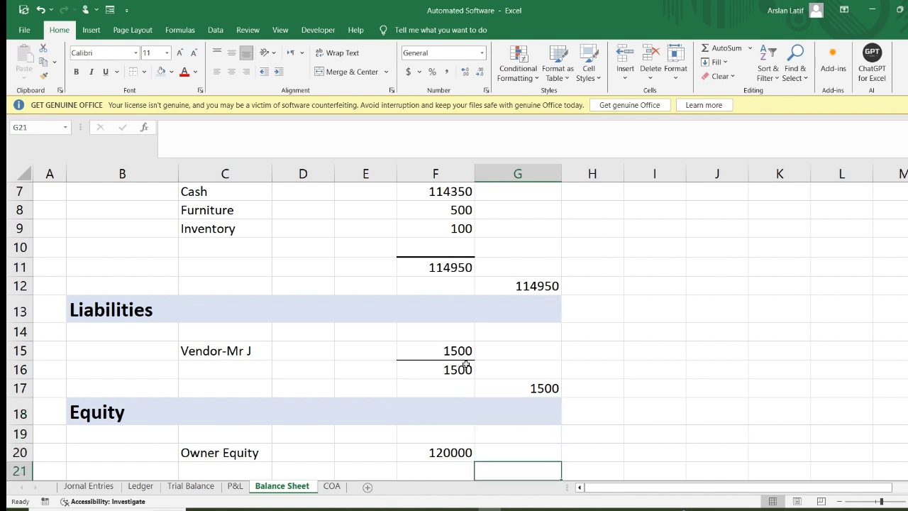
key(Up)
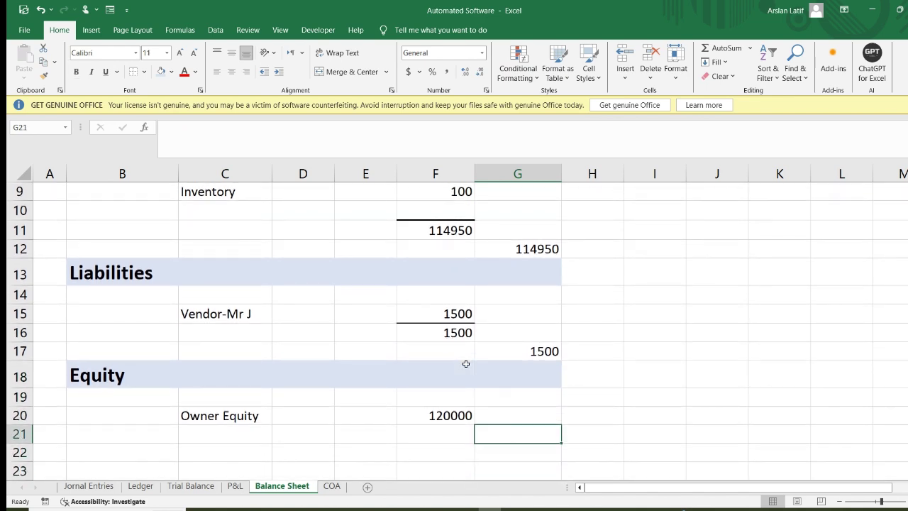
key(Up)
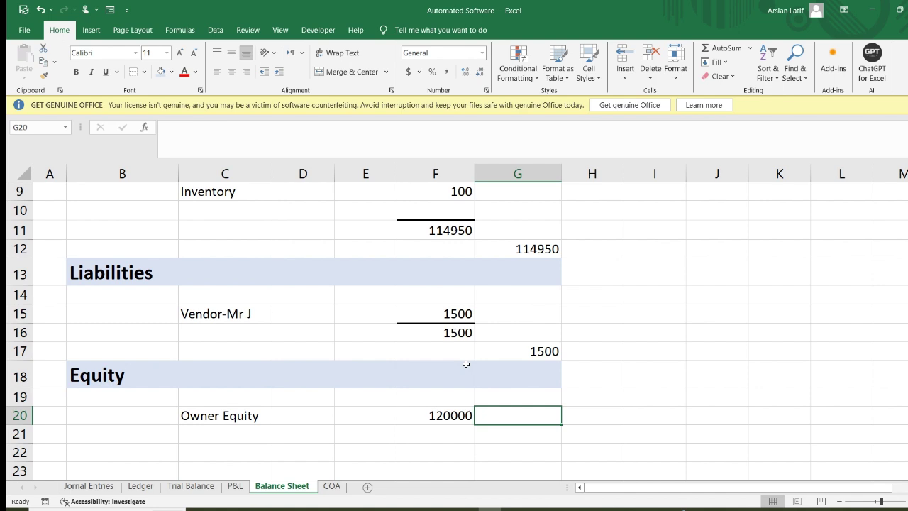
key(Down)
key(Down)
key(Down)
key(Down)
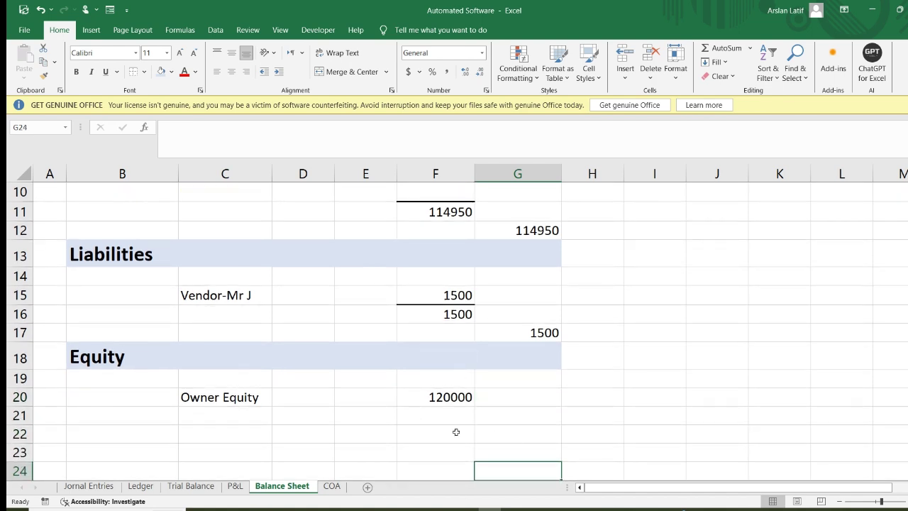
click(460, 418)
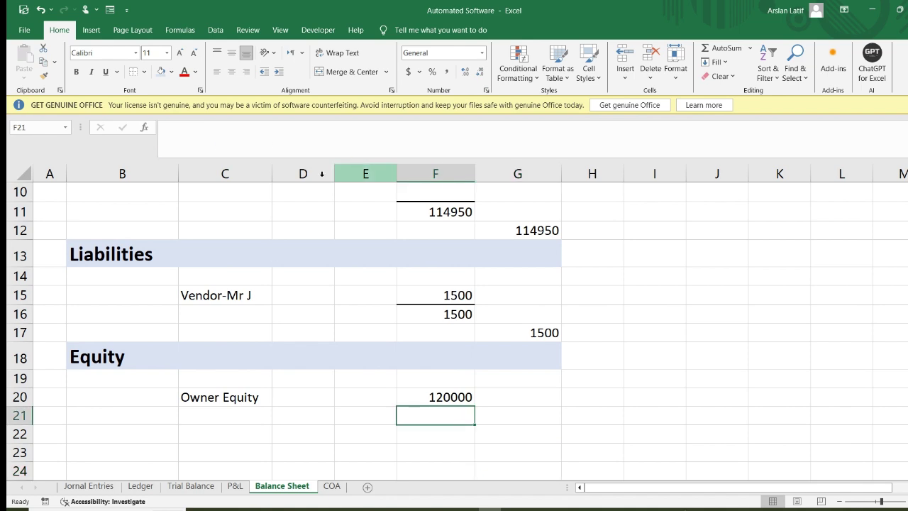
scroll(390, 322, down, 2)
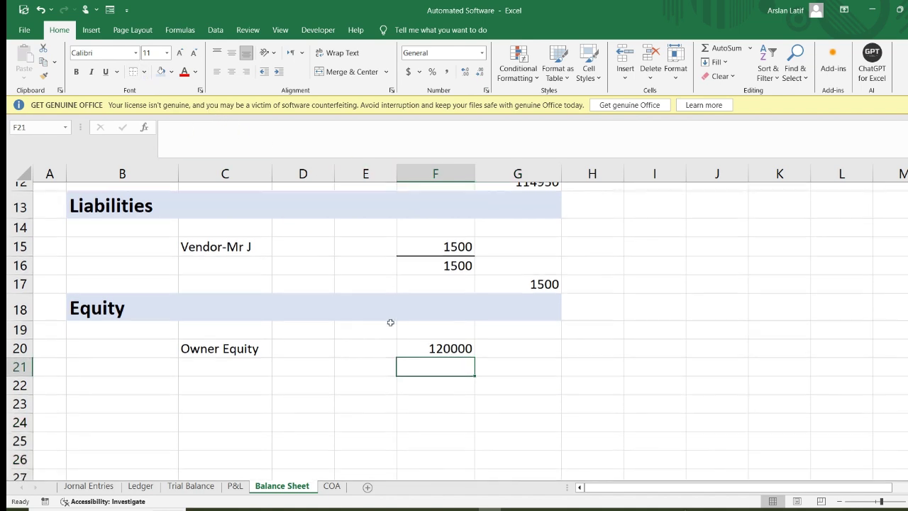
scroll(390, 322, up, 1)
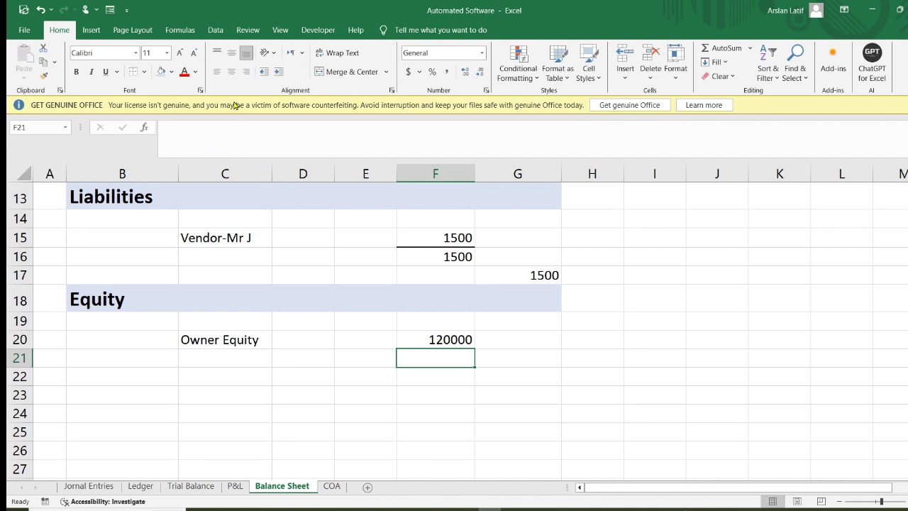
click(232, 364)
text(Cu)
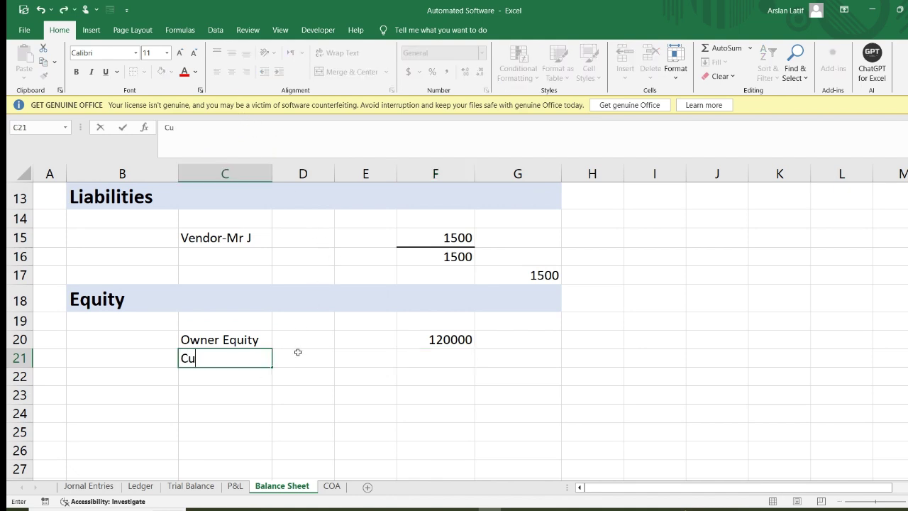
key(BackSpace)
key(BackSpace)
key(BackSpace)
click(177, 487)
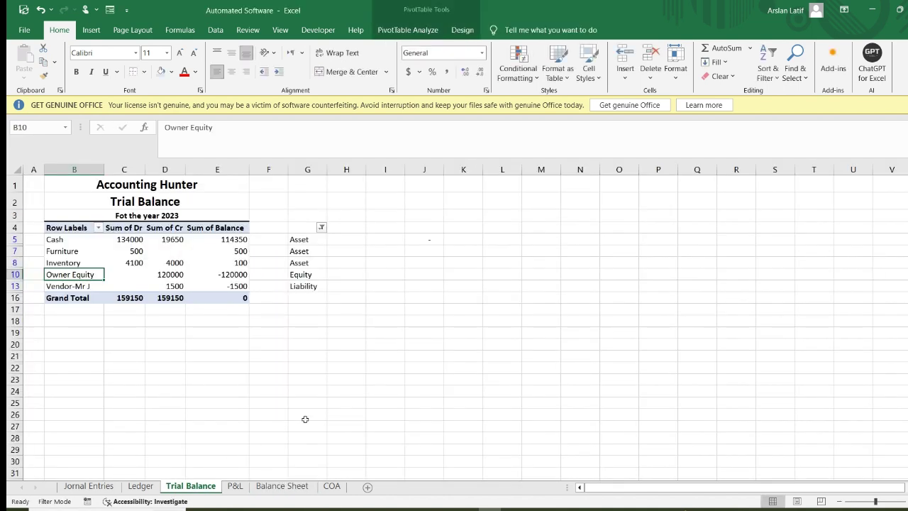
click(288, 487)
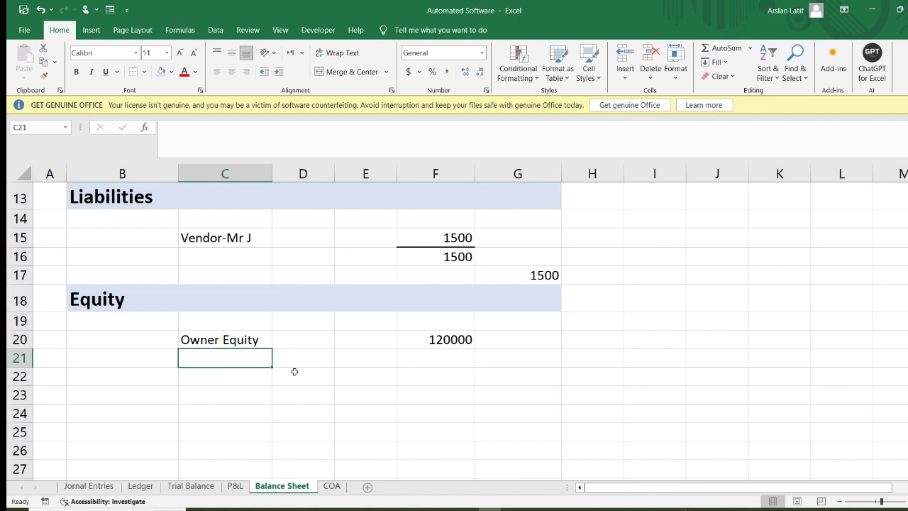
Enter the label Retained Earning in C21, below Owner Equity.
text(P)
text(Re)
text(ta)
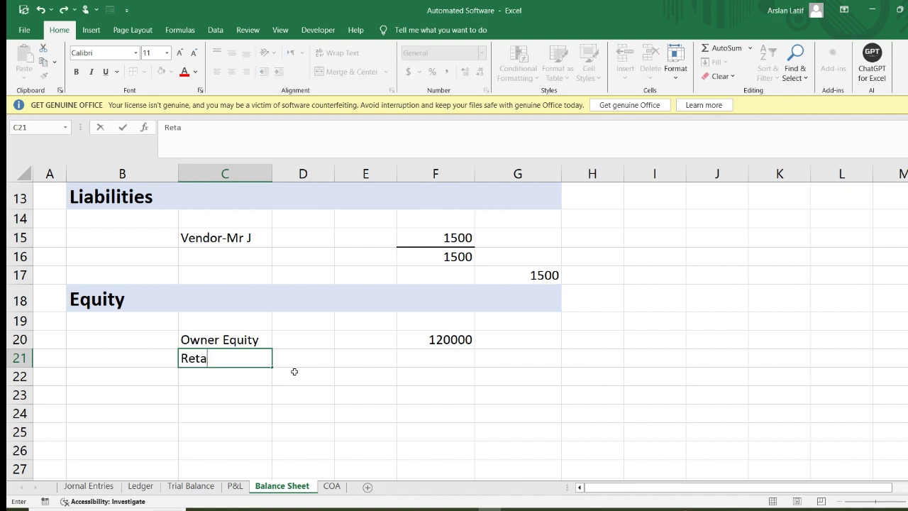
text(ined Earning)
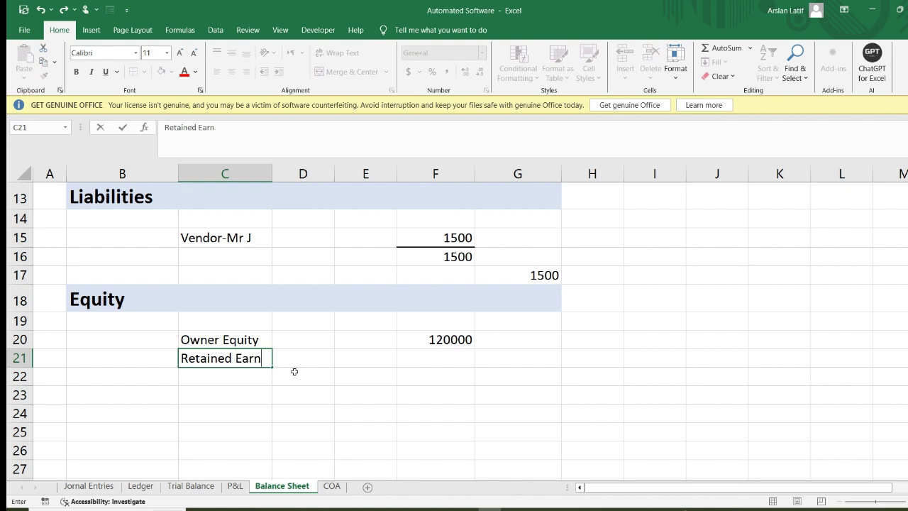
Link the Retained Earning amount in F21 to cell H27 of the P&L sheet with ='P&L'!H27.
key(Right)
key(Right)
key(Right)
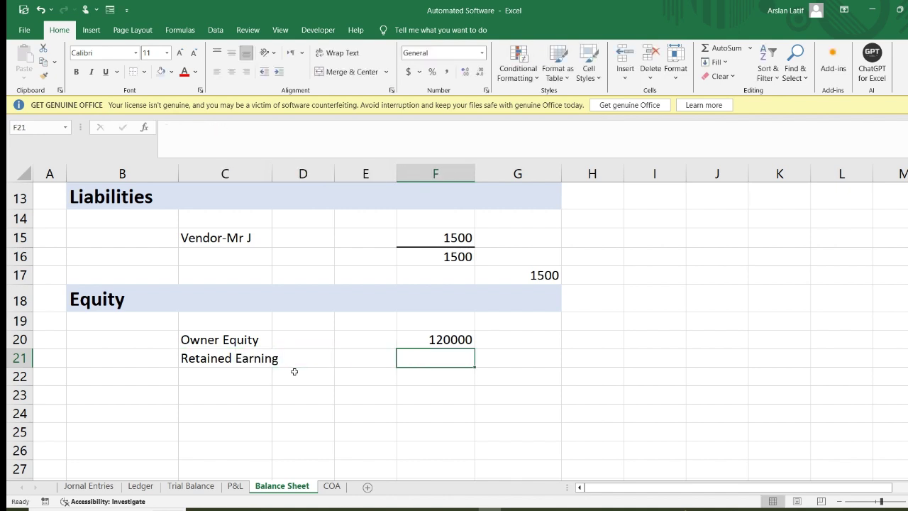
text(=)
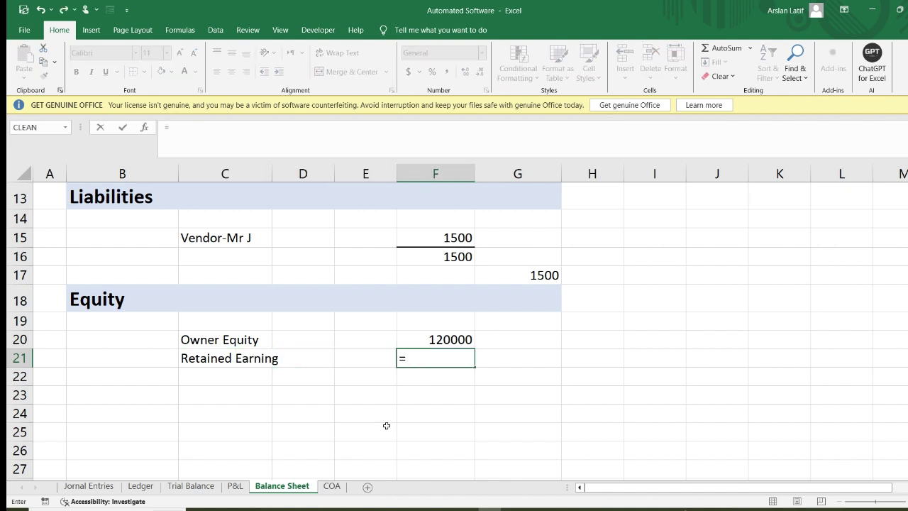
click(235, 486)
scroll(292, 373, down, 3)
click(353, 400)
key(Return)
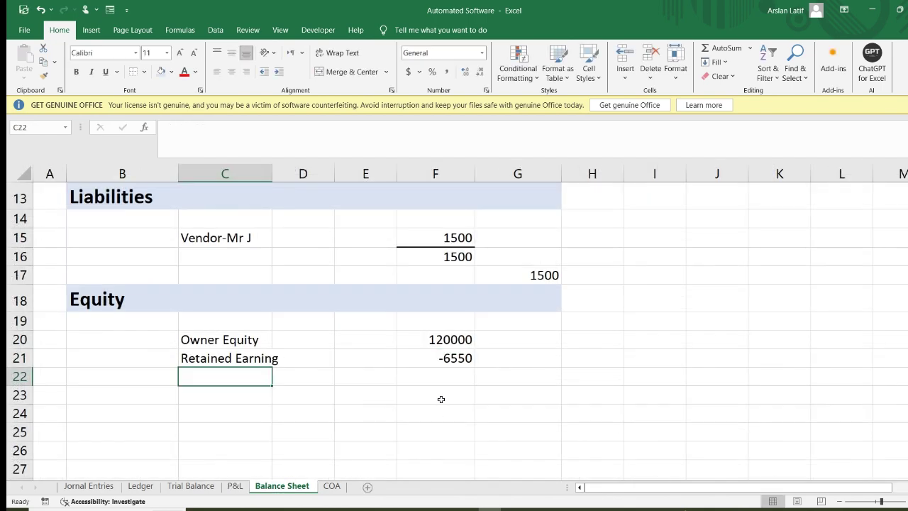
click(449, 339)
click(450, 356)
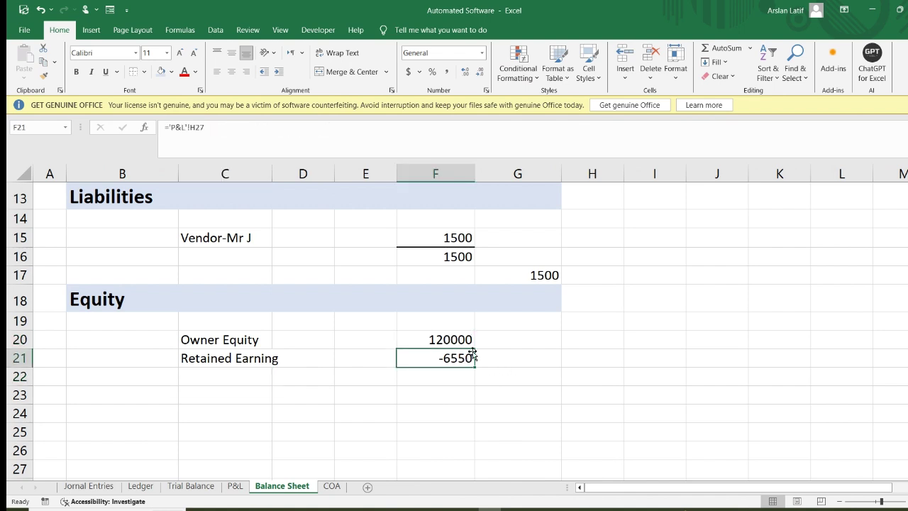
Add a heavy solid top border to F22 beneath the retained earning amount.
click(442, 380)
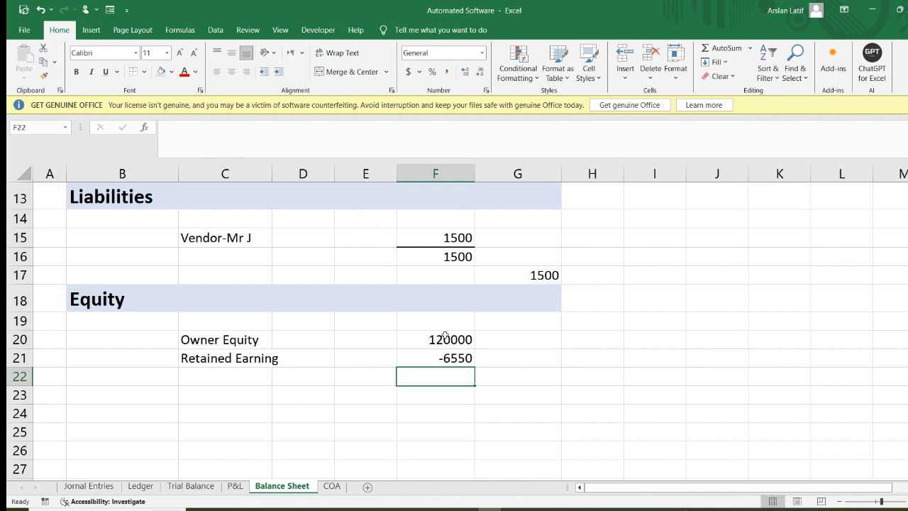
key(ctrl+1)
click(175, 199)
click(223, 197)
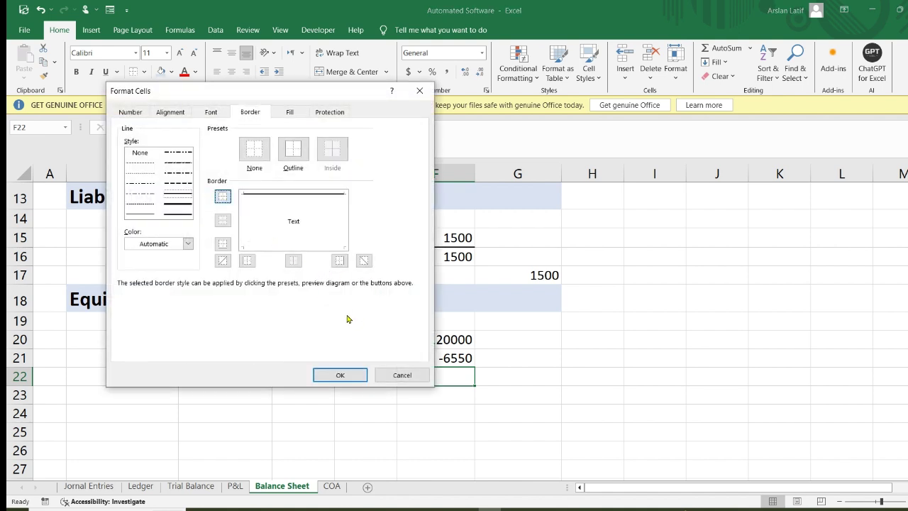
click(348, 381)
click(527, 367)
Total the Equity section in F22 with the formula =F20+F21.
click(443, 377)
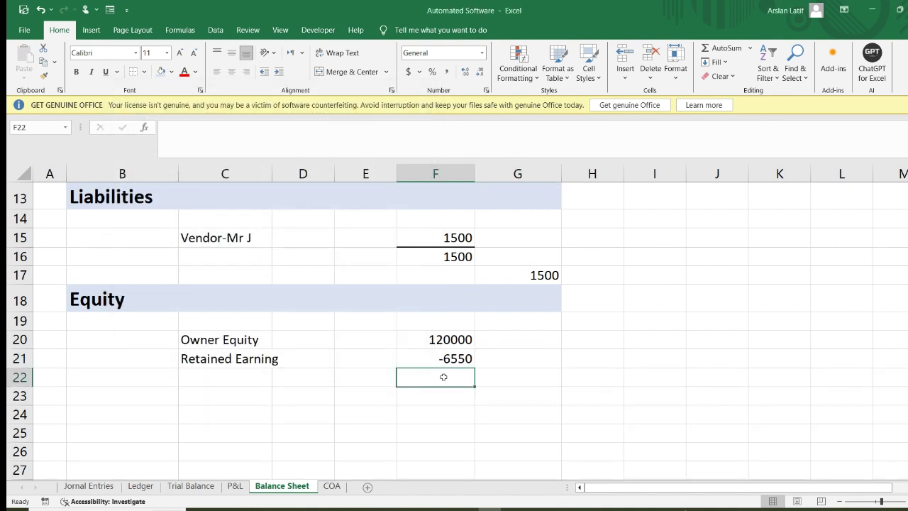
text(=)
key(Up)
key(Up)
text(+)
key(Down)
key(Up)
key(Up)
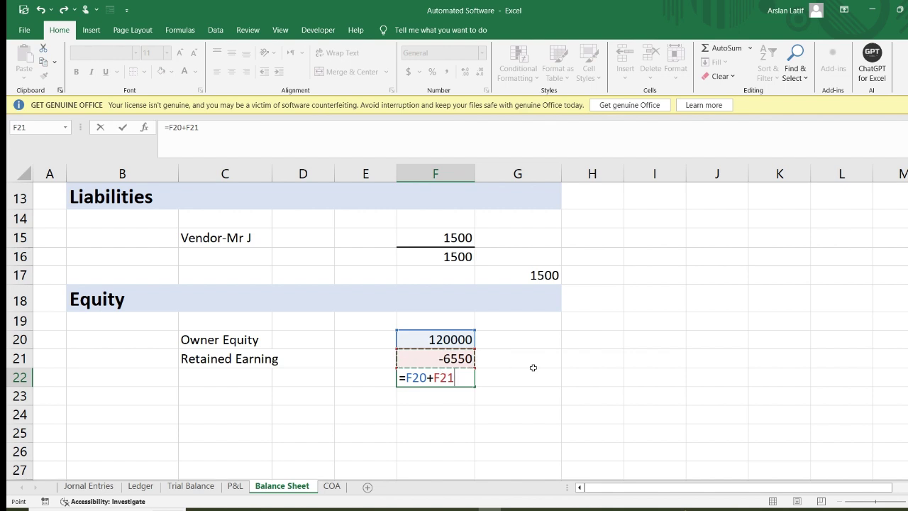
key(Return)
key(Up)
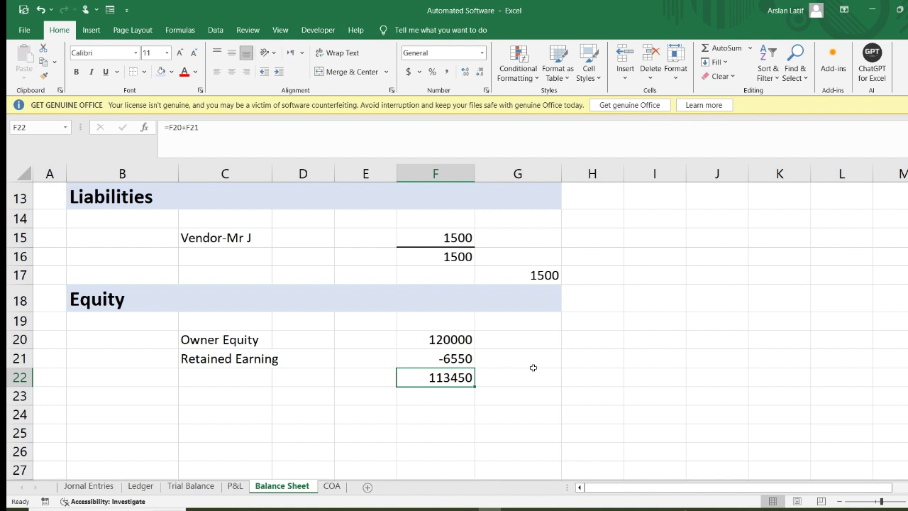
Carry the equity total into G23 with the formula =F22.
key(Down)
key(Right)
text(=)
key(Left)
key(Up)
key(Return)
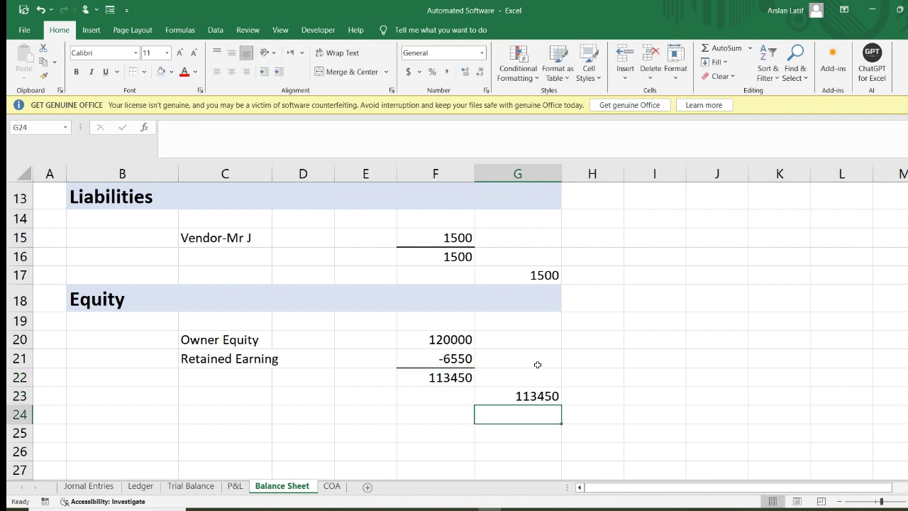
Enter the label Total Assets in B12, on the row of the assets total.
scroll(540, 365, down, 1)
scroll(562, 380, up, 5)
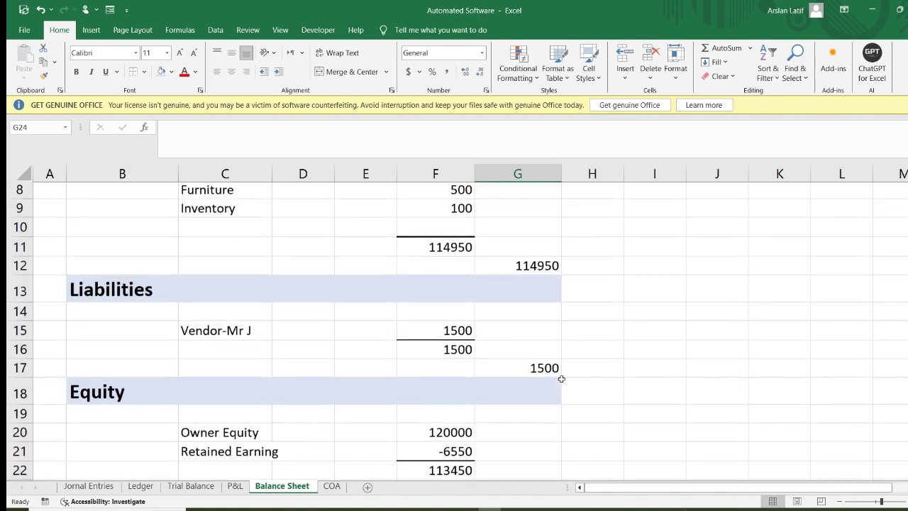
scroll(523, 391, down, 2)
click(532, 282)
click(126, 286)
text(Total)
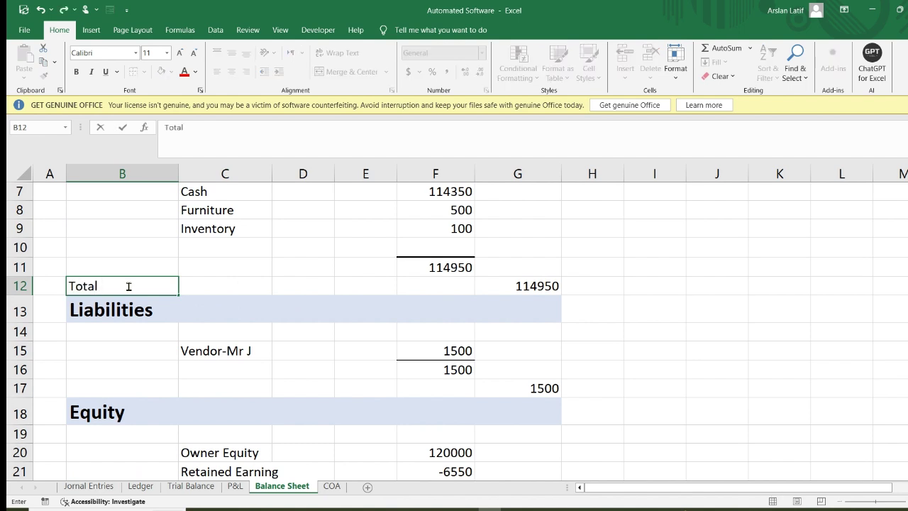
text( Assets)
key(Return)
scroll(213, 303, down, 3)
scroll(209, 307, up, 3)
click(132, 286)
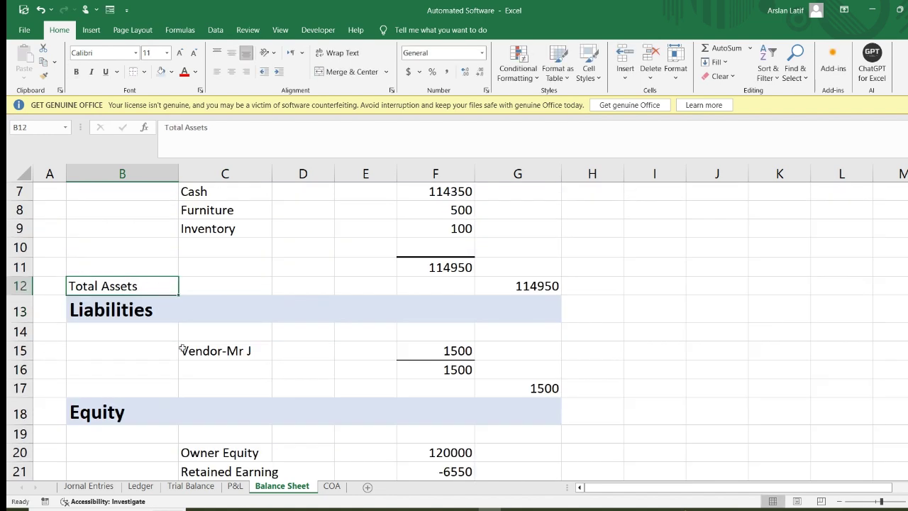
Enter the label Total in B25, two rows below the equity total.
scroll(184, 346, down, 3)
click(121, 357)
click(125, 369)
text(Total)
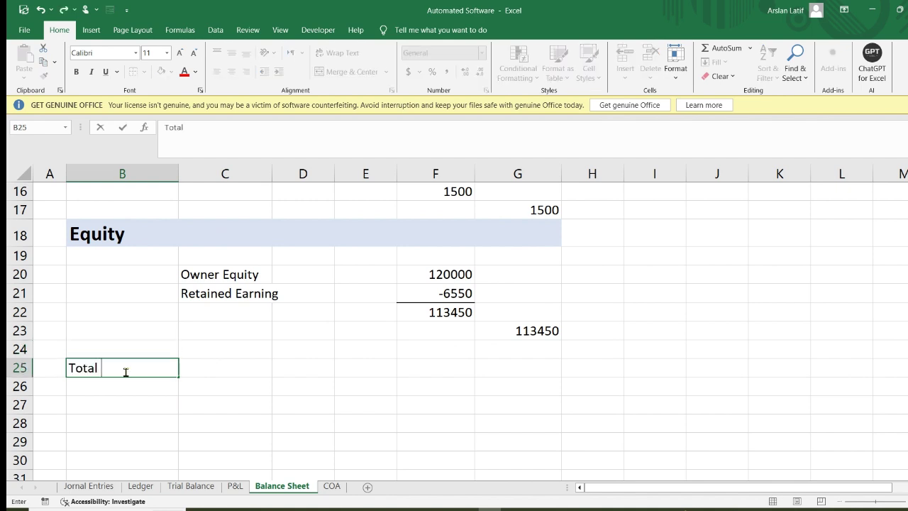
Add the equity and liabilities totals in G25 with the formula =G23+G17.
key(Right)
key(Right)
key(Right)
key(Right)
key(Right)
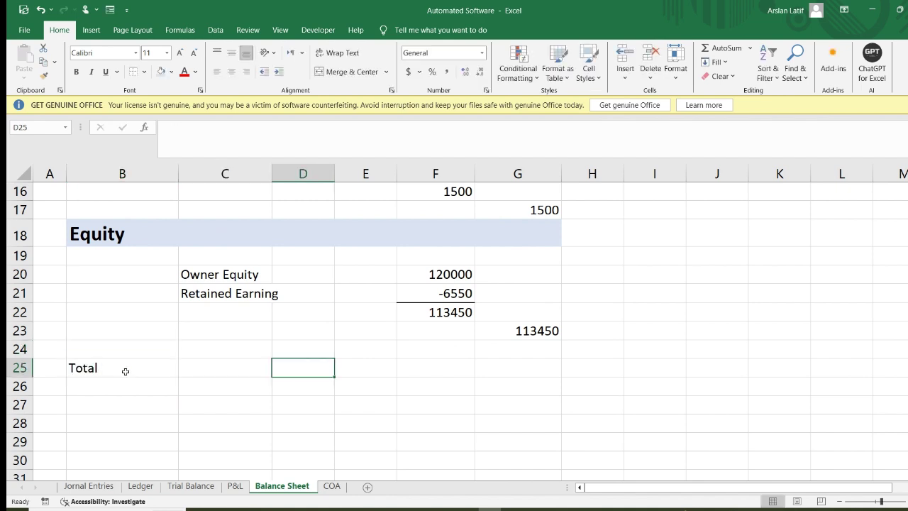
text(=)
key(Up)
key(Up)
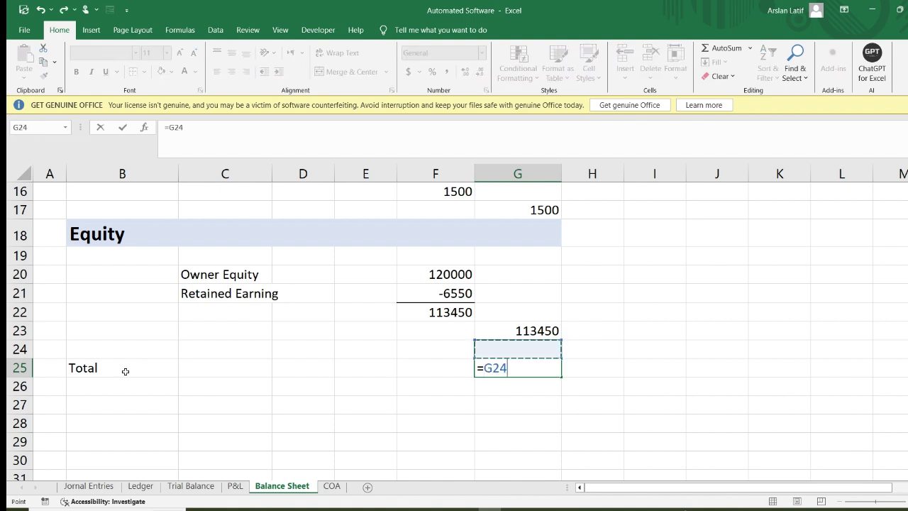
text(+)
key(Up)
key(Up)
key(Up)
key(Up)
key(Up)
key(Up)
key(Up)
key(Up)
key(Up)
key(Up)
key(Up)
key(Up)
key(Up)
key(Up)
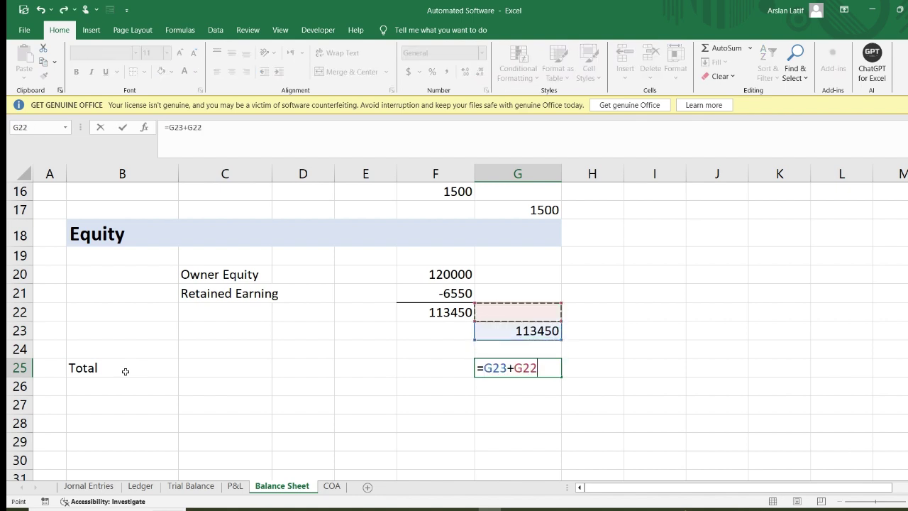
key(Up)
key(Down)
key(Down)
key(Down)
key(Down)
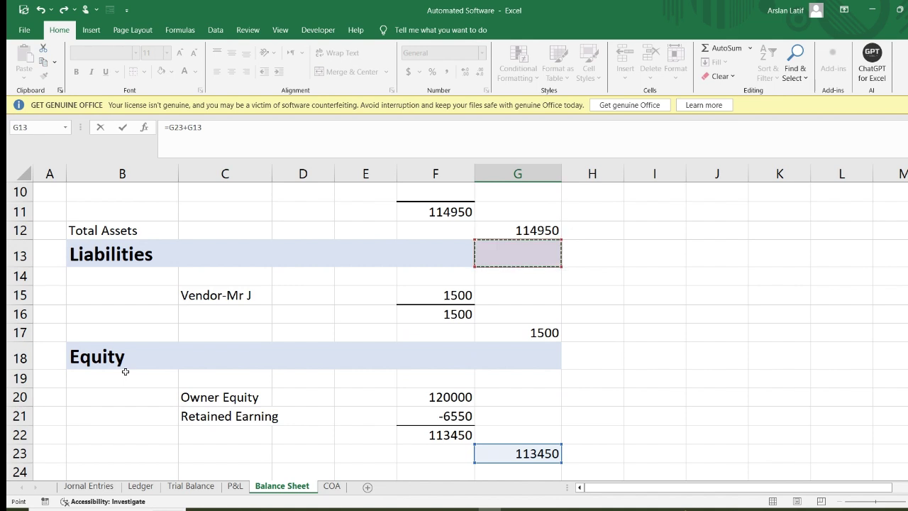
key(Down)
key(Down)
key(Down)
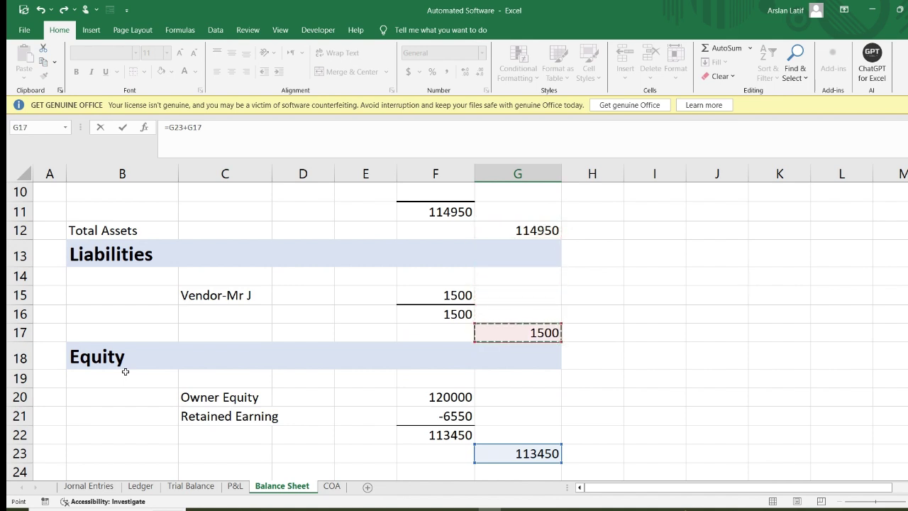
key(Return)
Format the Total Assets row B12:G12 with font size 14 and a solid blue theme fill.
scroll(128, 383, down, 2)
drag(78, 331, 520, 330)
scroll(489, 354, up, 1)
scroll(490, 355, up, 3)
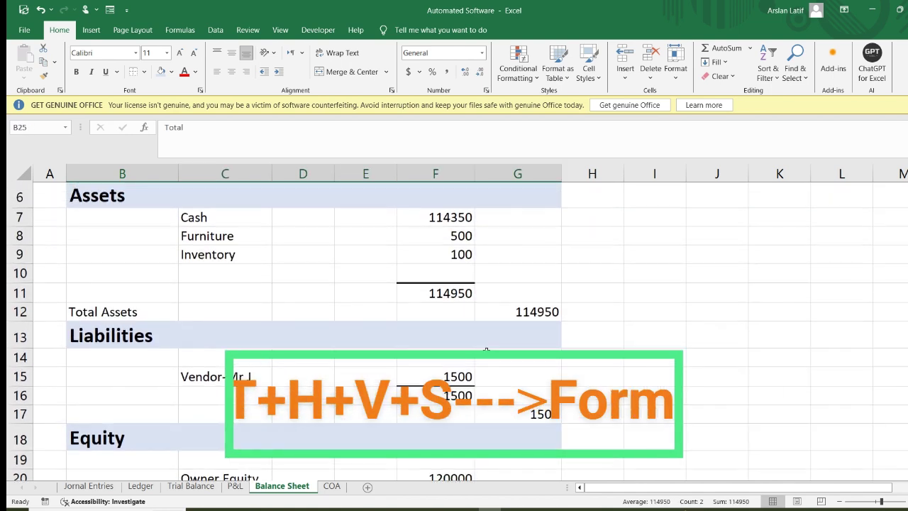
drag(92, 315, 522, 312)
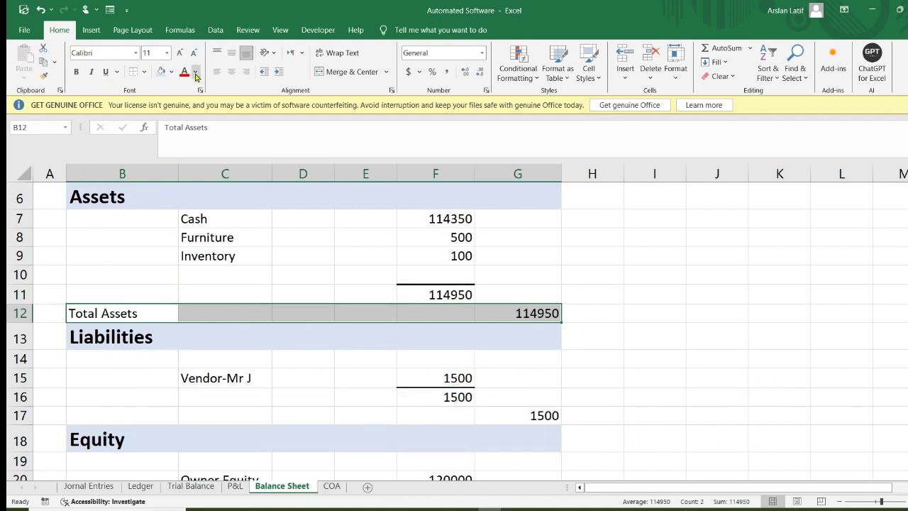
click(178, 53)
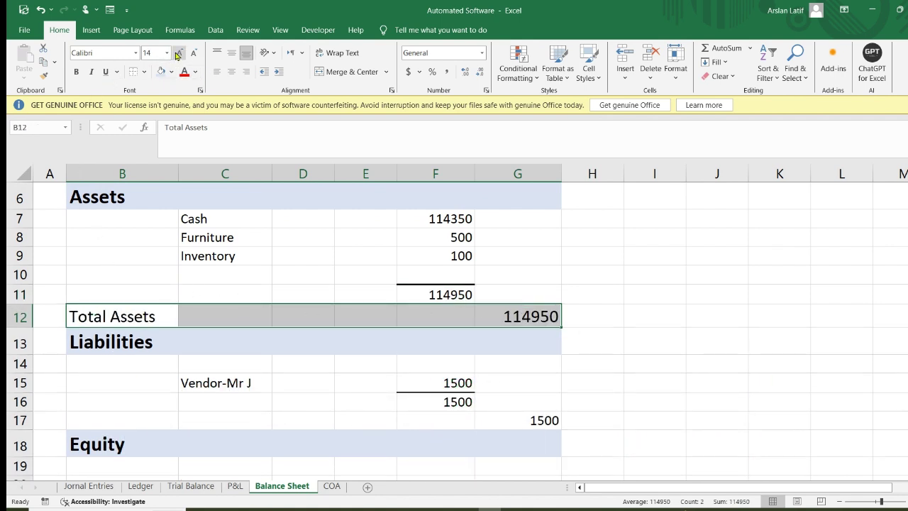
click(171, 71)
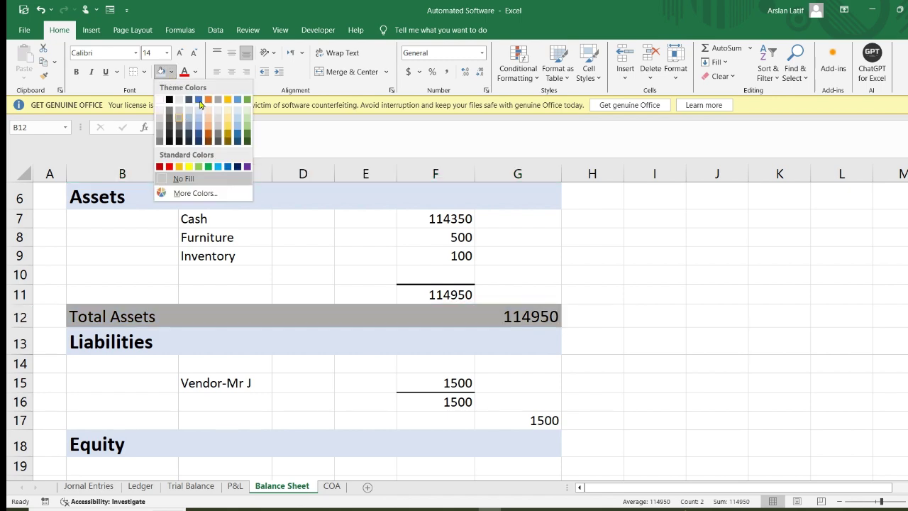
click(199, 100)
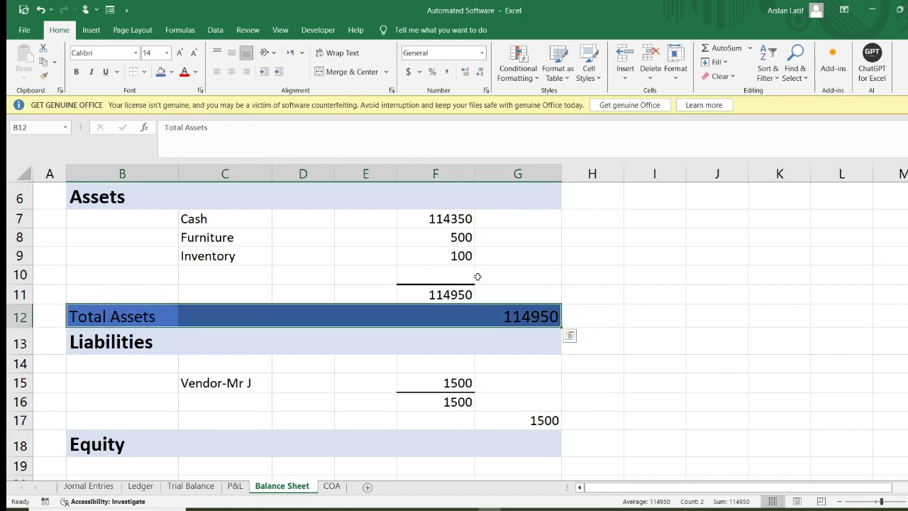
Copy only the formatting of the Total Assets row B12:G12 onto the Total row B25:G25.
scroll(477, 275, up, 2)
scroll(477, 276, down, 8)
scroll(480, 275, up, 3)
scroll(481, 270, up, 2)
click(99, 255)
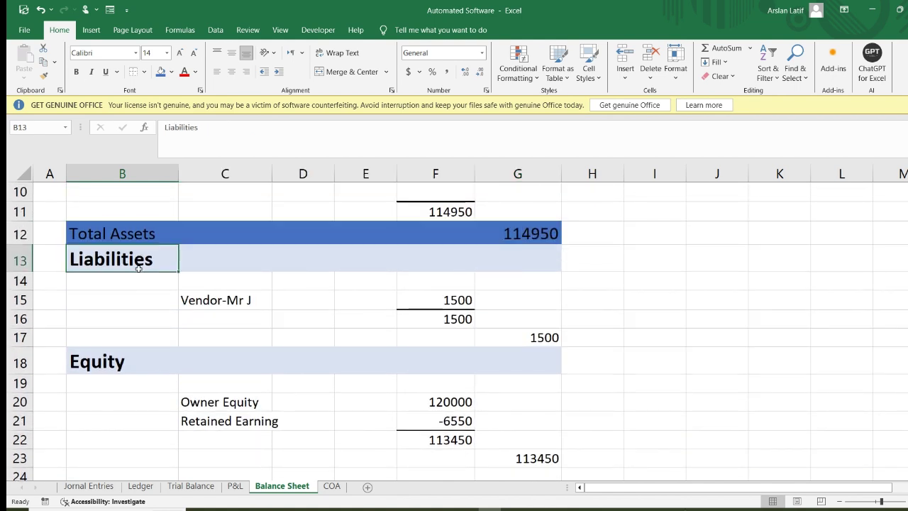
drag(92, 235, 531, 235)
key(ctrl+c)
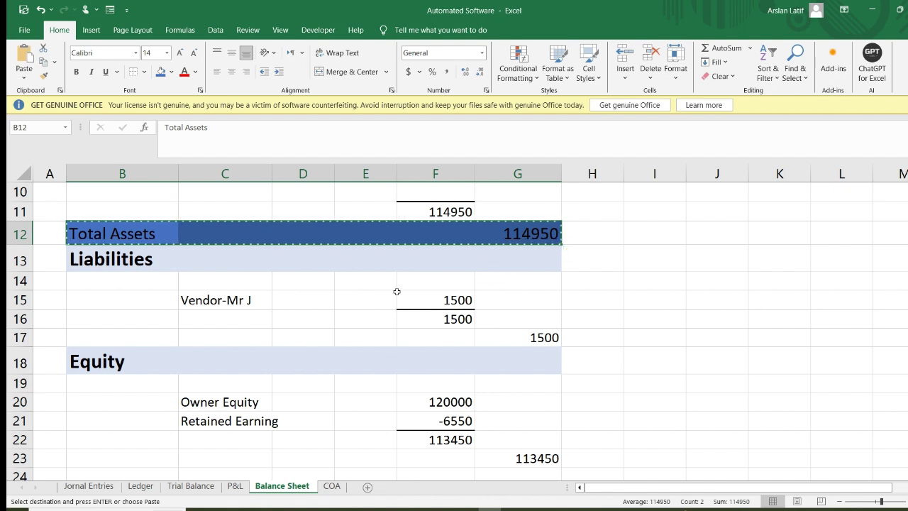
scroll(397, 293, down, 4)
scroll(348, 301, up, 1)
drag(97, 304, 549, 302)
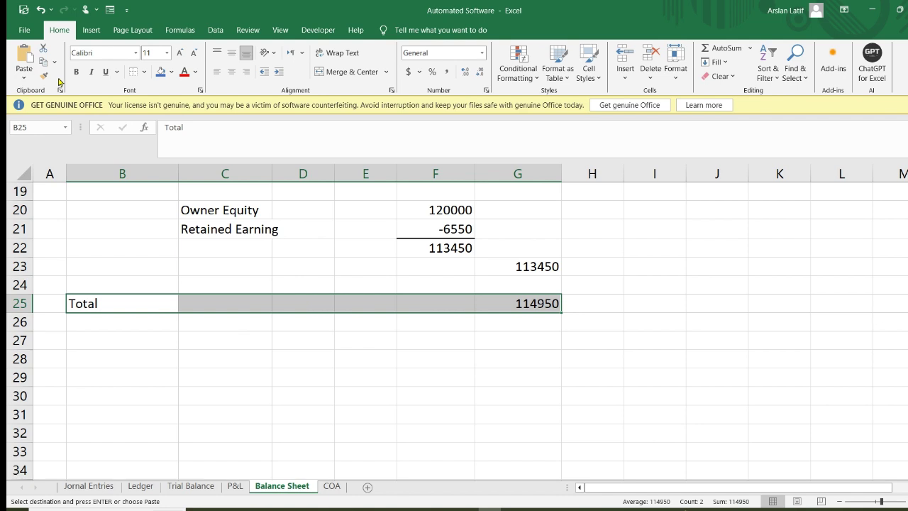
key(alt)
key(h)
key(v)
key(s)
click(161, 232)
click(330, 343)
click(421, 352)
Give the total assets amount in G12 a medium solid top border and a double bottom border.
scroll(438, 354, up, 5)
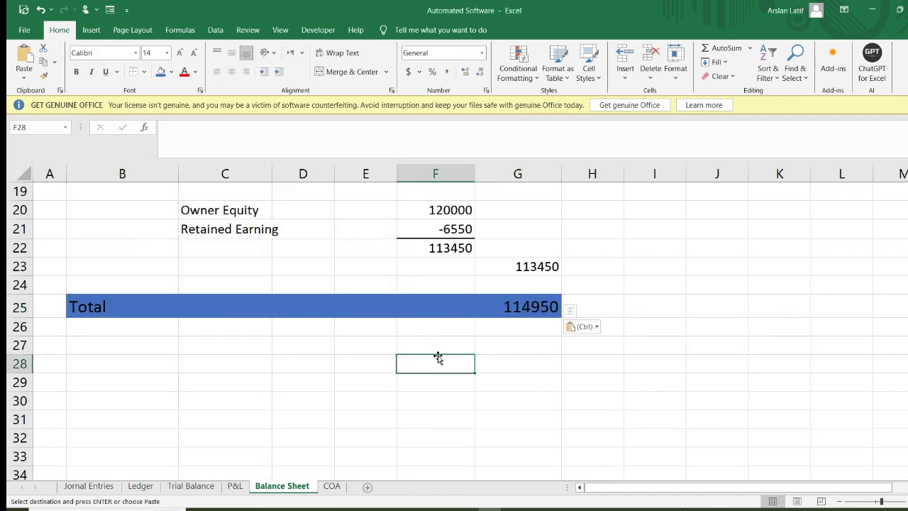
scroll(438, 354, down, 4)
scroll(437, 355, up, 2)
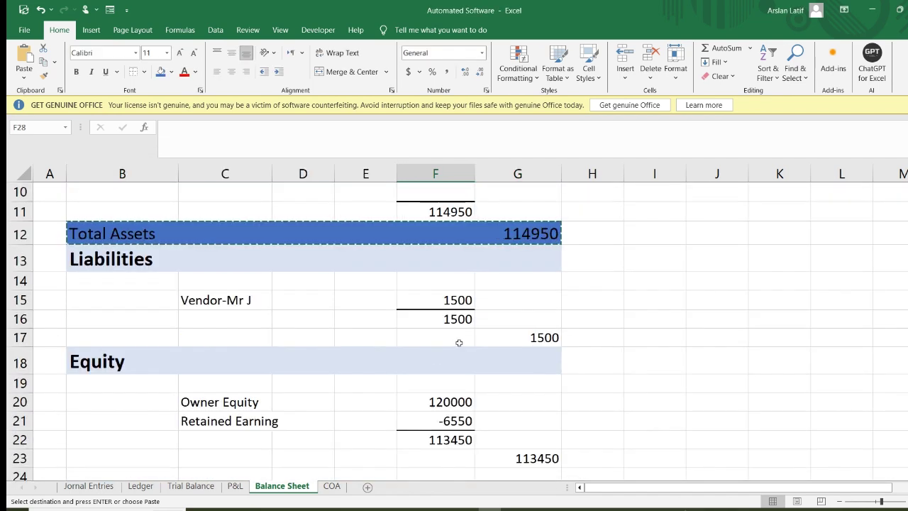
ctrl+scroll(461, 341, down, 2)
click(533, 336)
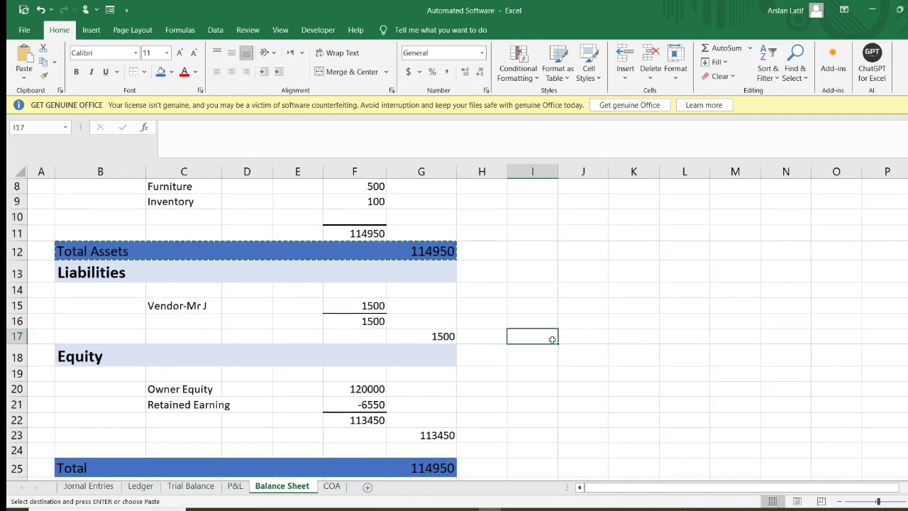
scroll(674, 347, down, 2)
scroll(594, 320, down, 1)
scroll(487, 206, up, 2)
click(418, 207)
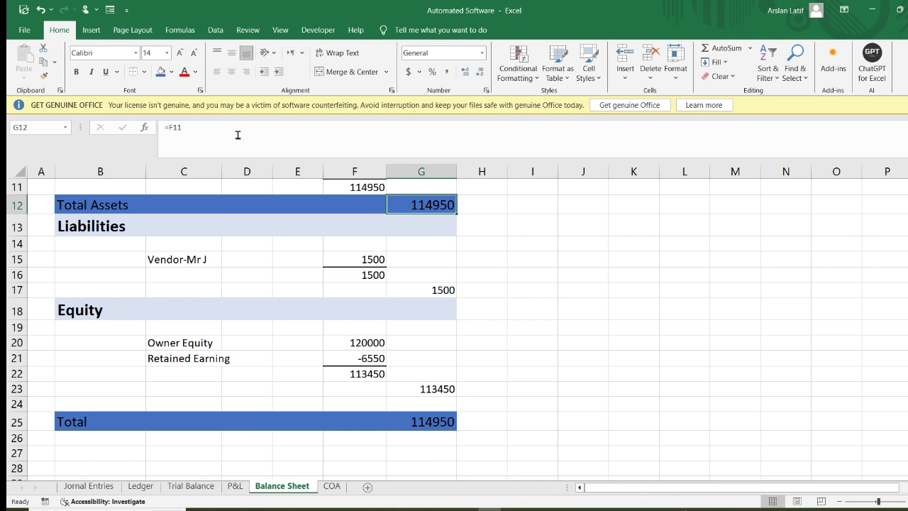
key(ctrl+1)
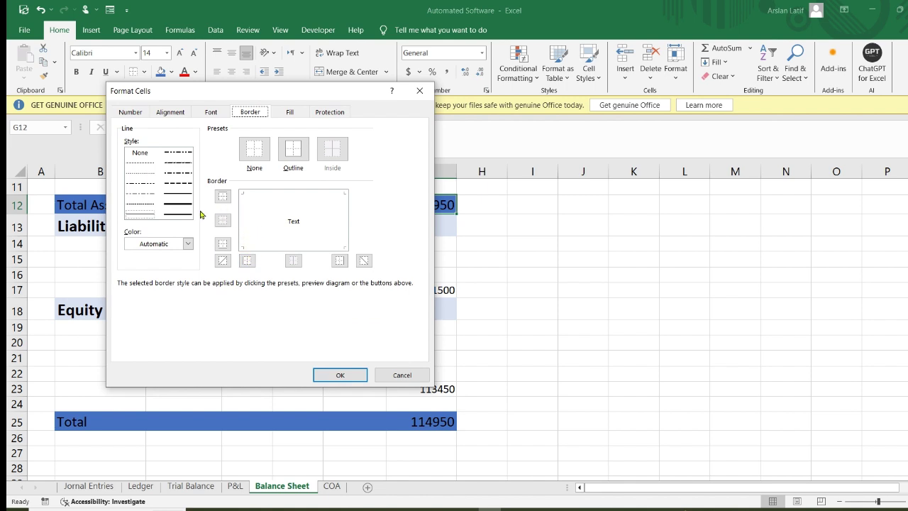
click(178, 194)
click(222, 197)
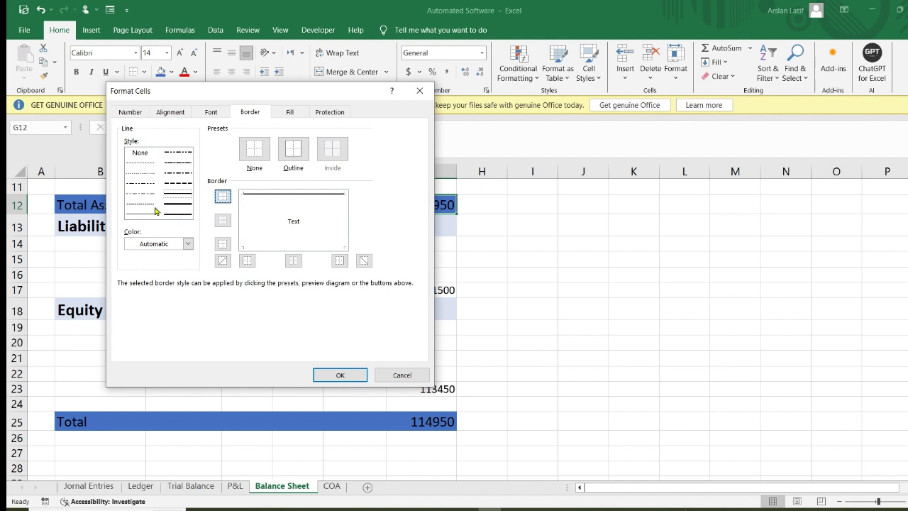
click(184, 215)
click(223, 243)
click(341, 375)
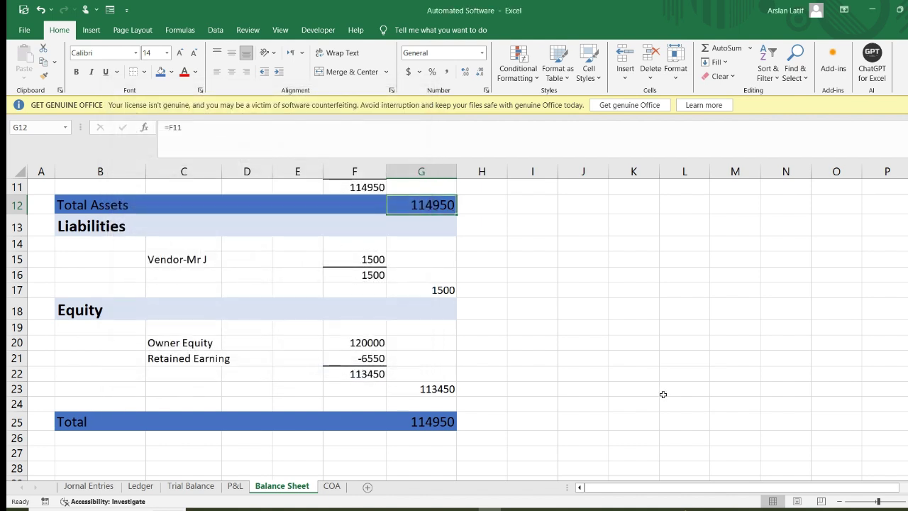
click(735, 389)
scroll(590, 376, up, 2)
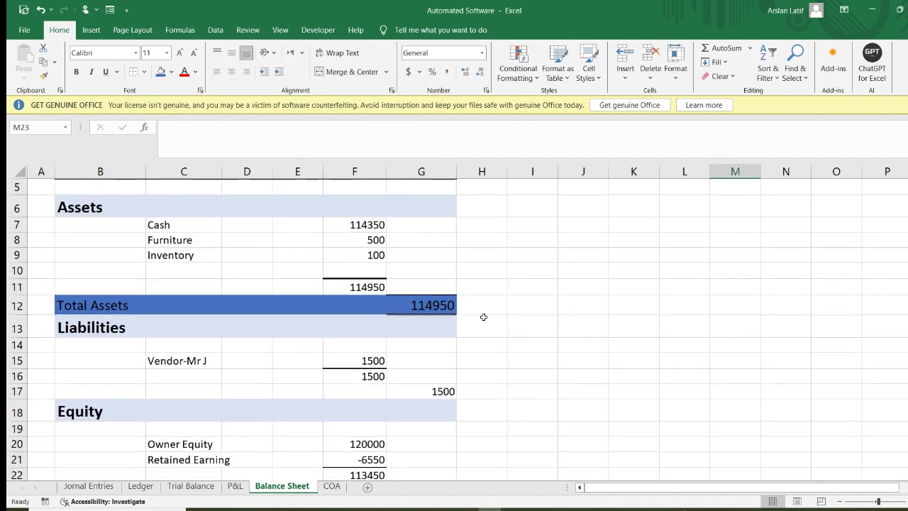
Copy the bordered format of G12 onto the combined total in G25 with Format Painter.
click(437, 309)
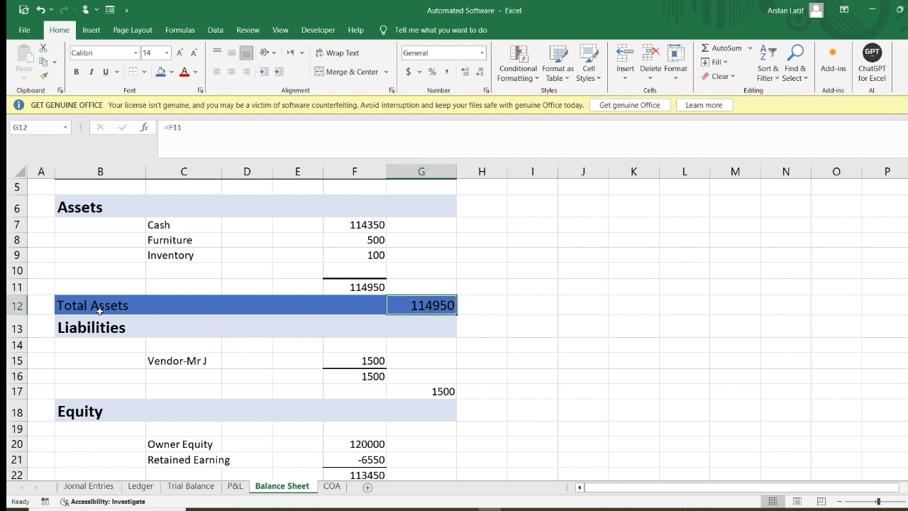
drag(79, 307, 440, 307)
click(436, 305)
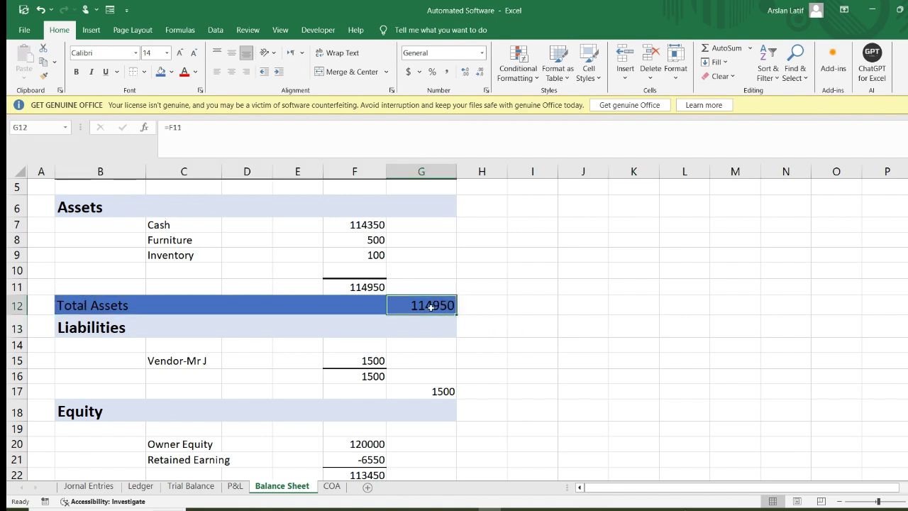
click(47, 77)
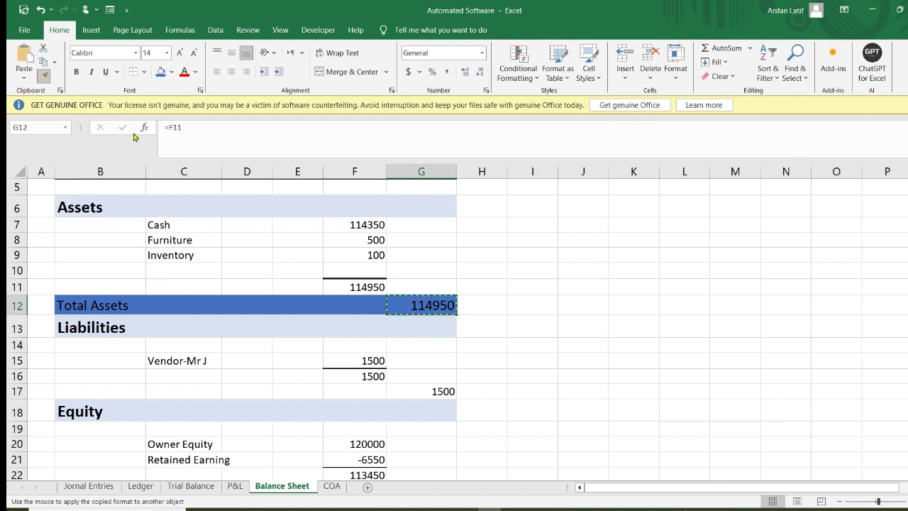
scroll(419, 348, down, 2)
click(434, 420)
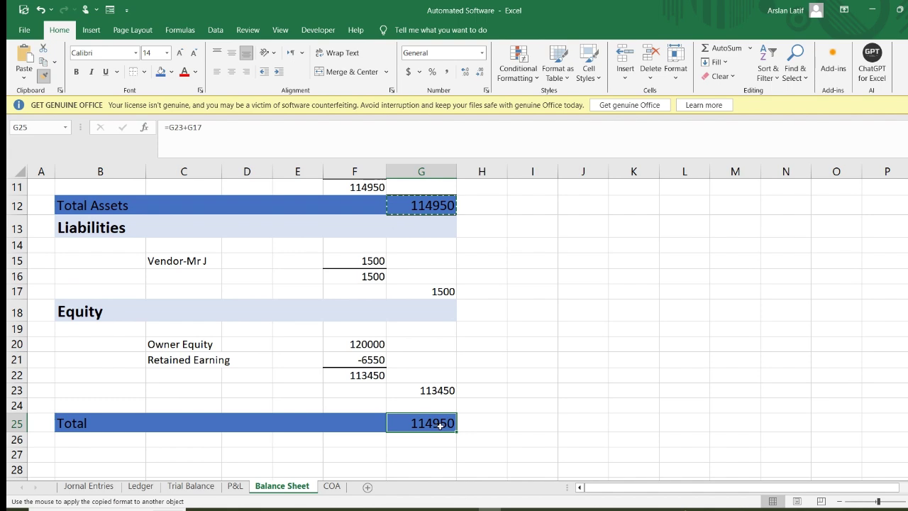
click(549, 425)
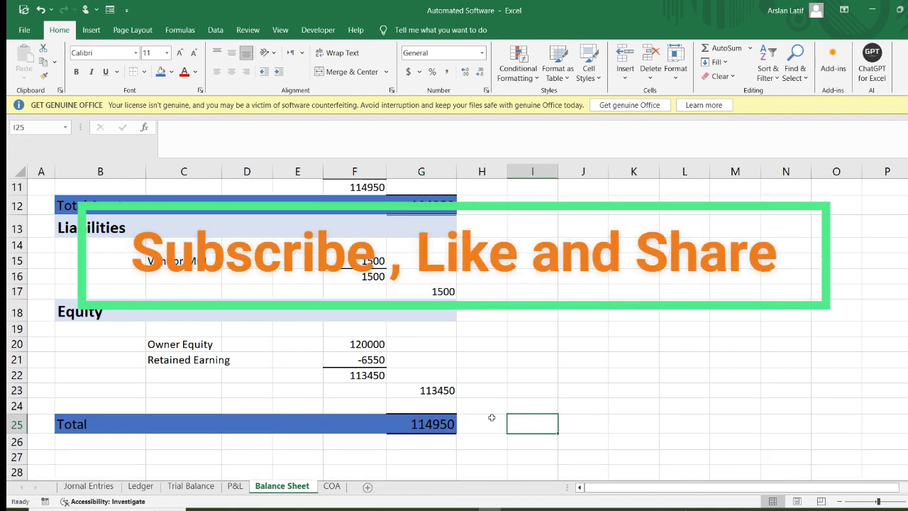
Dismiss the Get Genuine Office notice and review the whole balance sheet from its heading to the Total row.
scroll(492, 418, up, 4)
scroll(492, 417, down, 1)
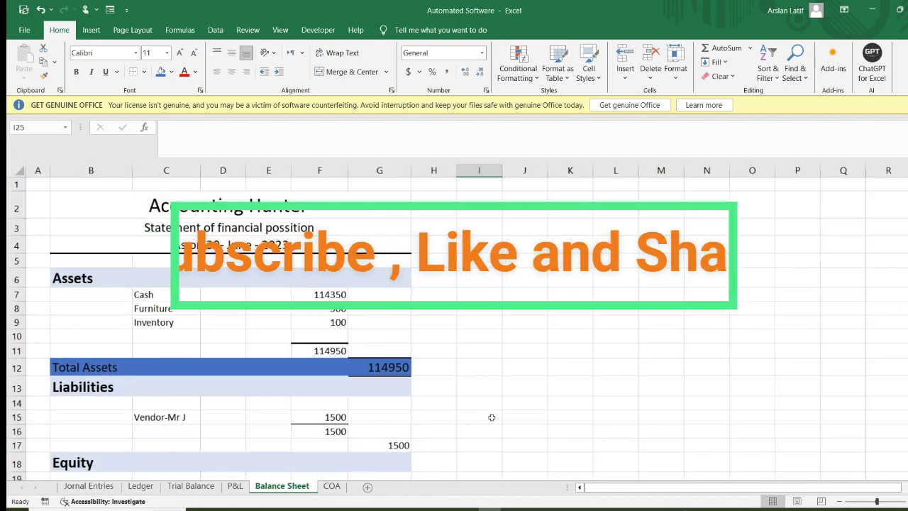
scroll(395, 368, down, 2)
scroll(396, 368, up, 2)
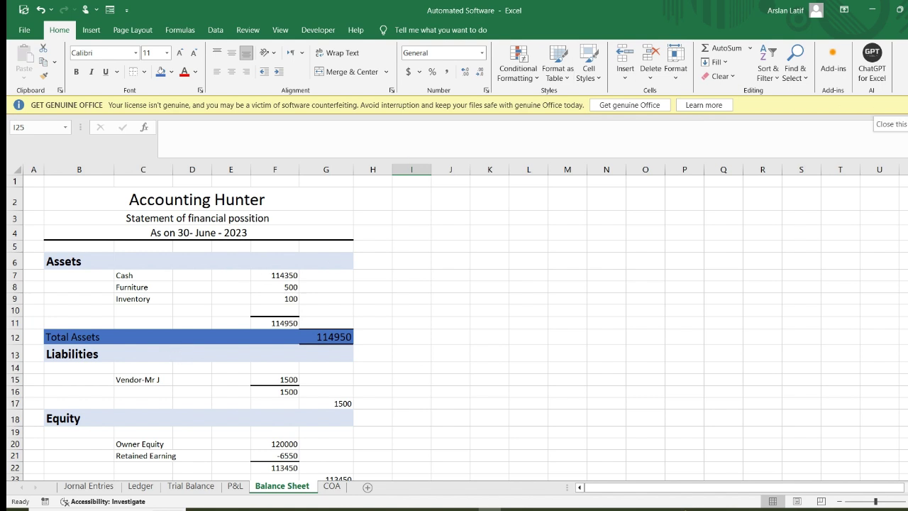
click(901, 105)
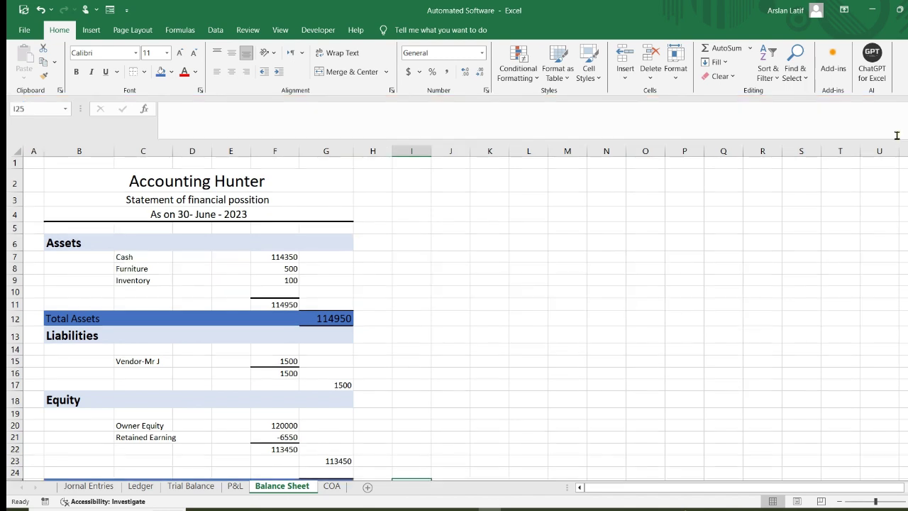
scroll(571, 317, down, 3)
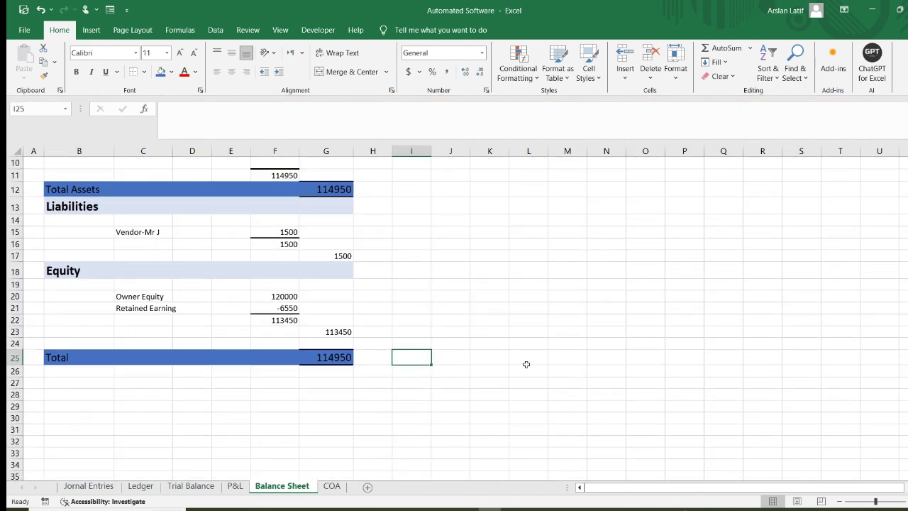
scroll(393, 446, up, 2)
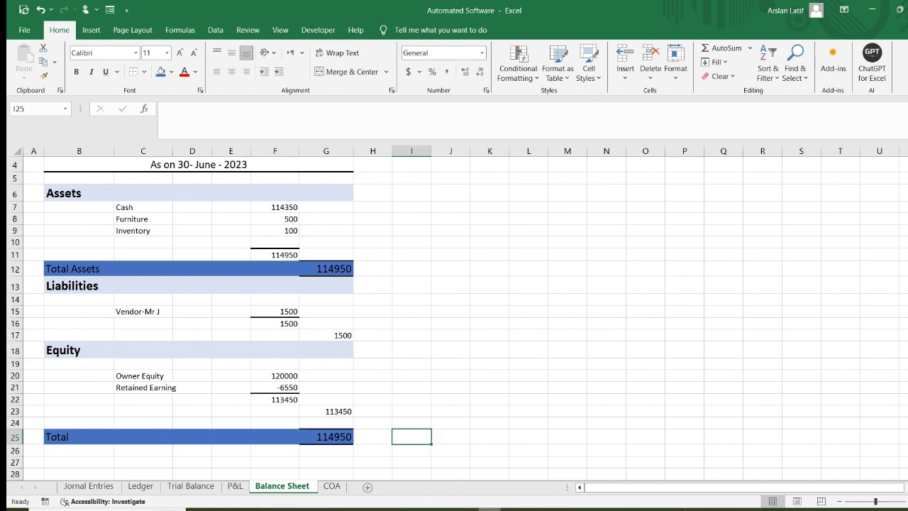